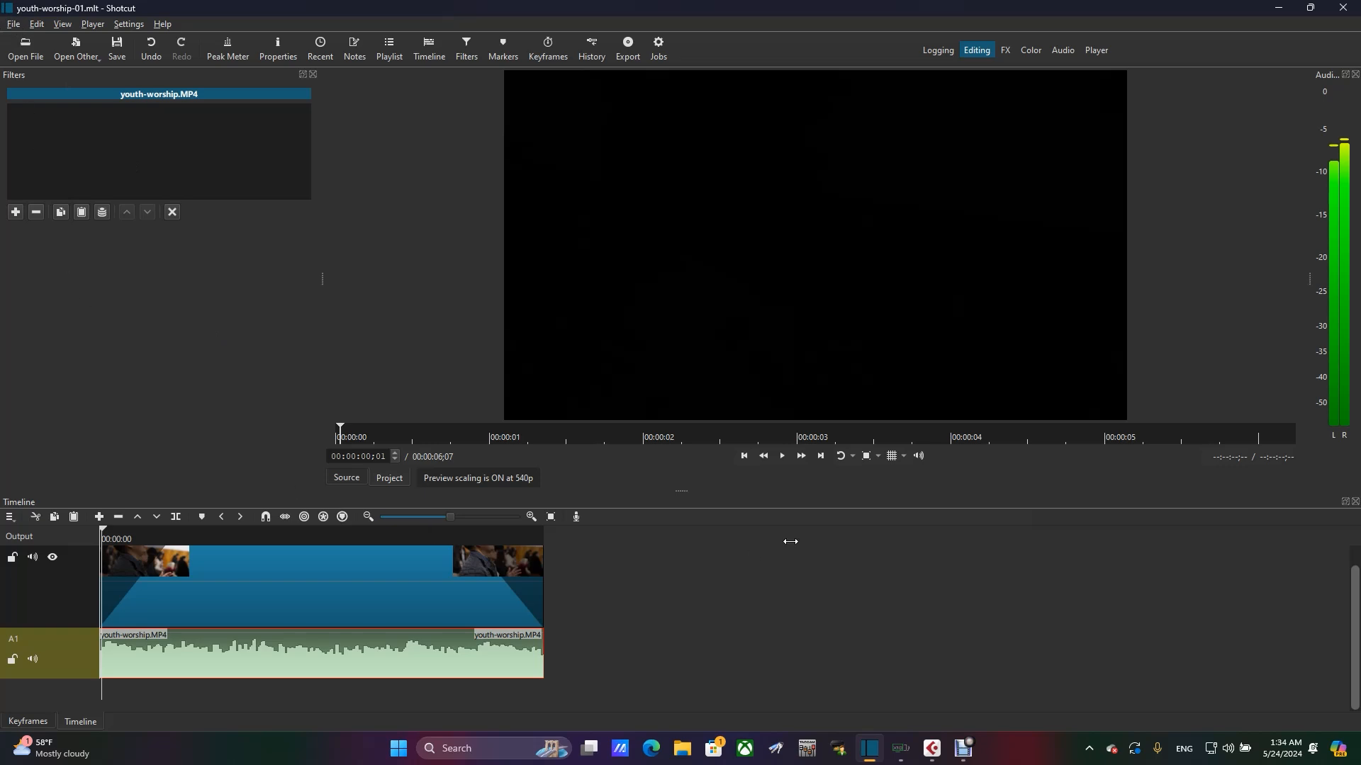
# - Place the playhead at 00:00:01;13 and toggle mute on audio track A1 to examine its effect on the audio meter
pyautogui.click(203, 530)
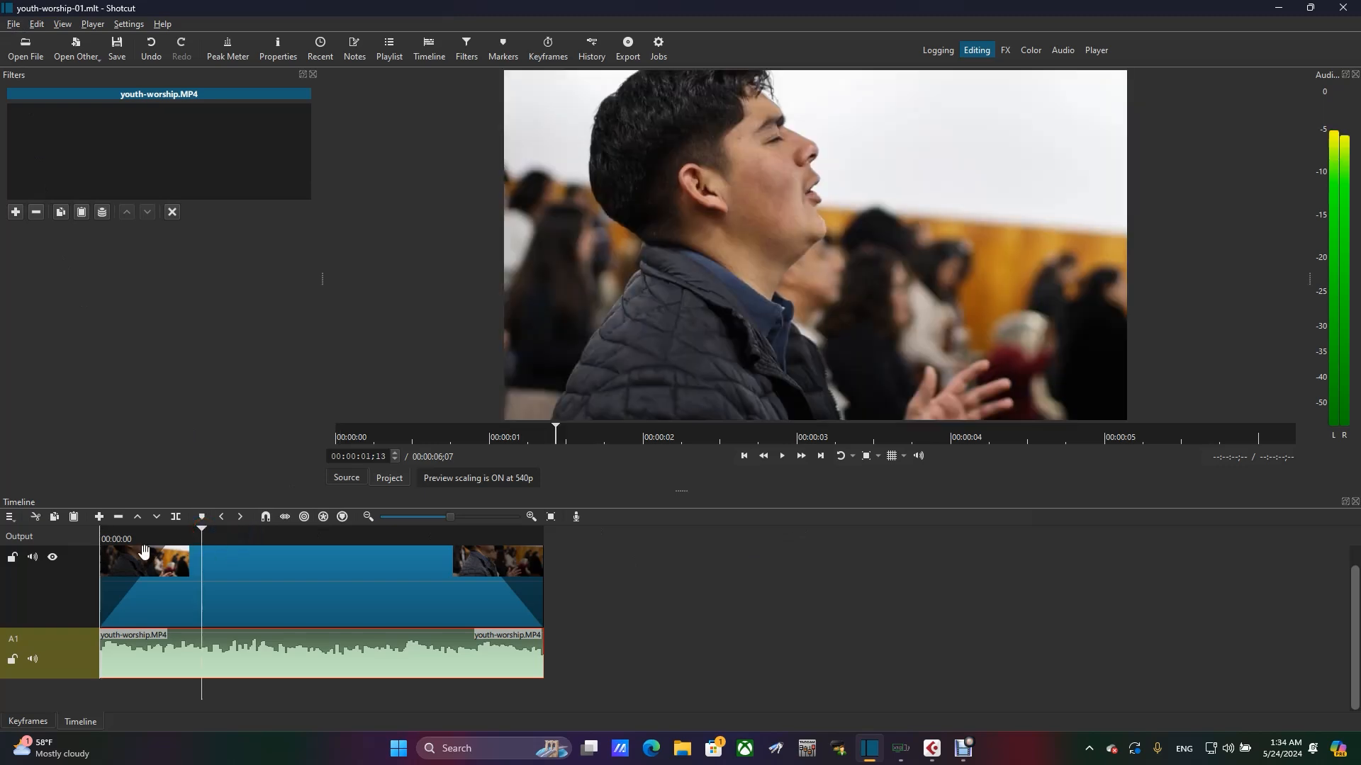
pyautogui.click(34, 658)
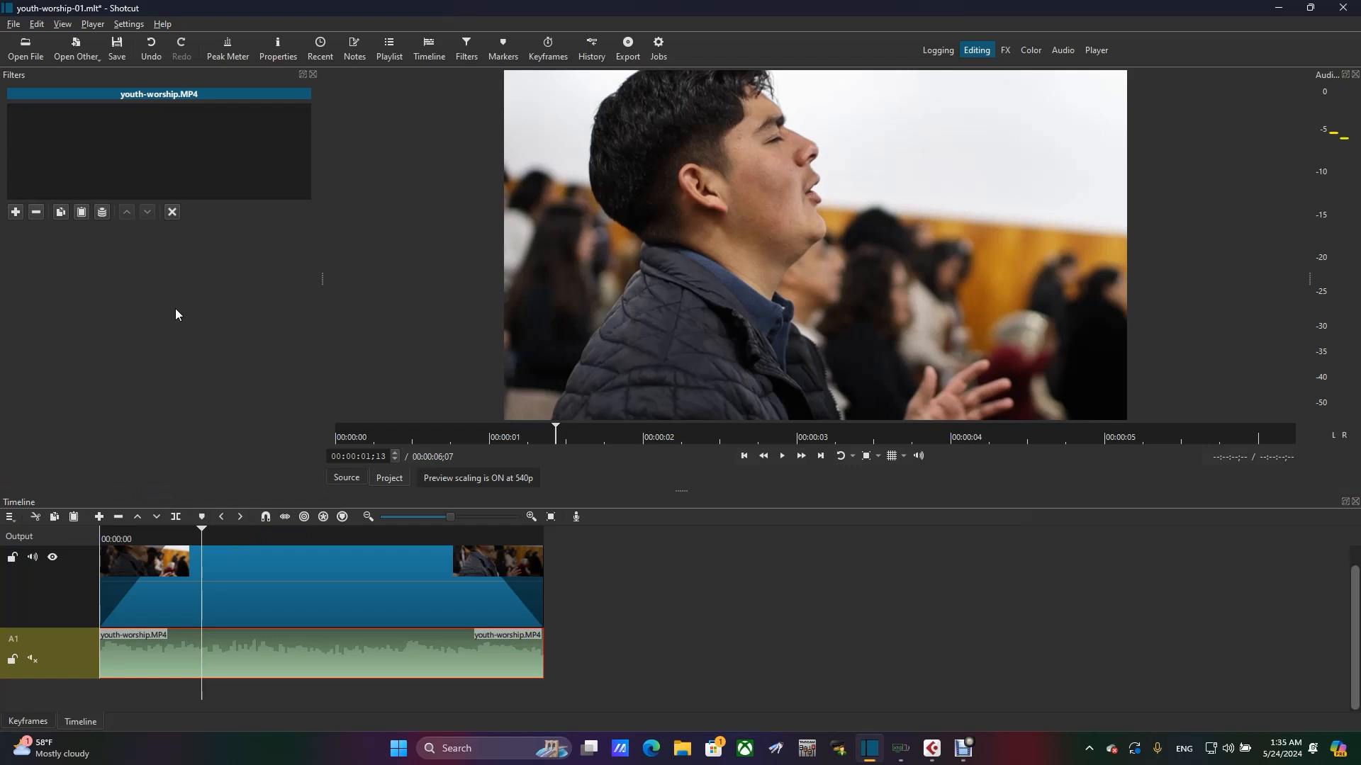
pyautogui.click(238, 655)
pyautogui.click(33, 658)
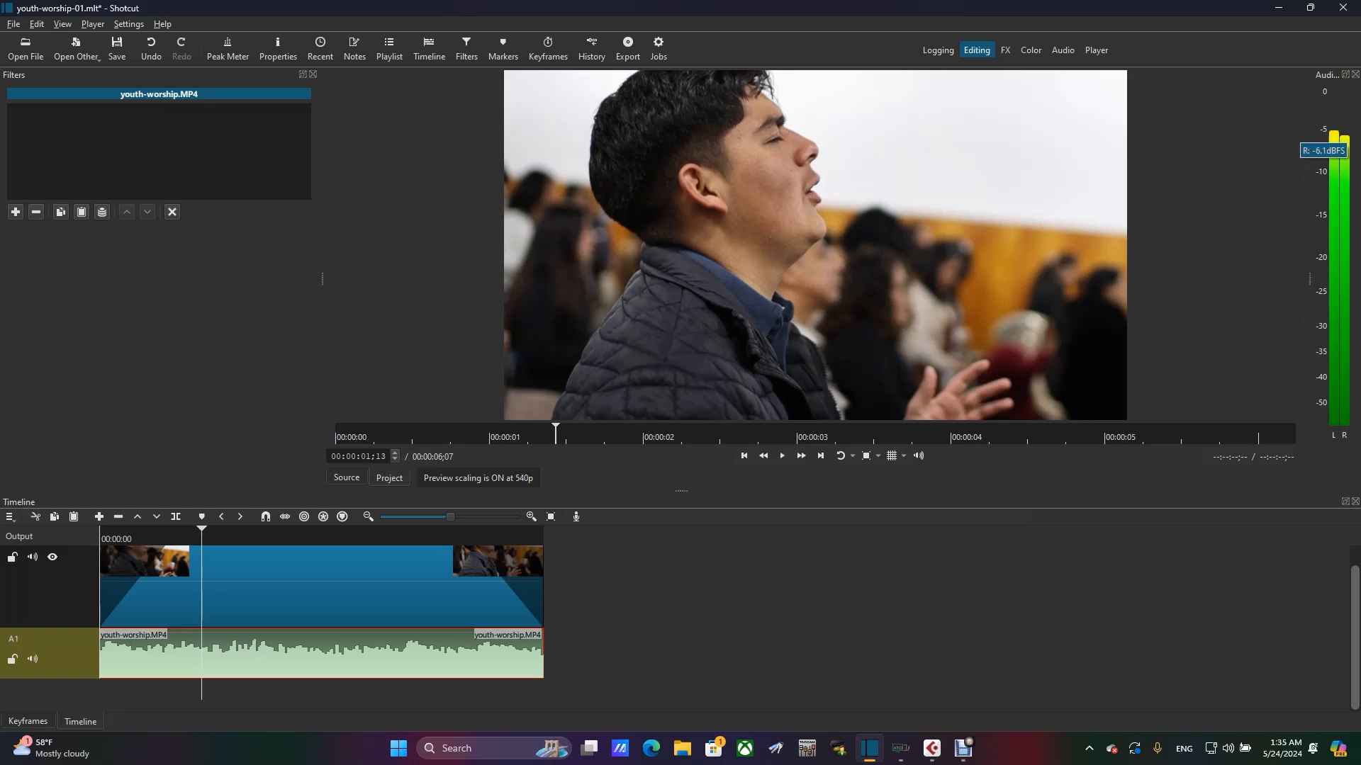
pyautogui.moveTo(1338, 160)
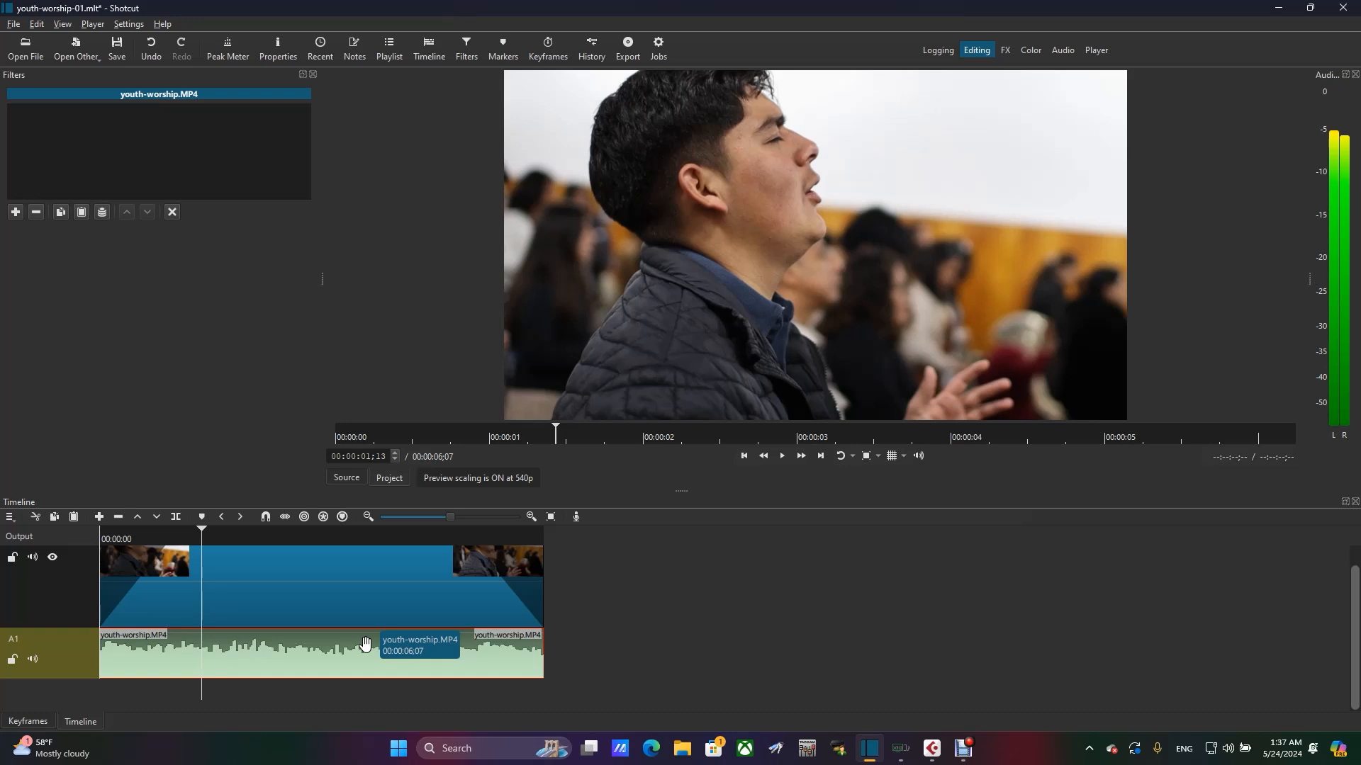
# - Return the playhead to the start of the project and compare the audio meter with track A1 muted and unmuted
pyautogui.click(176, 537)
pyautogui.moveTo(176, 537); pyautogui.dragTo(15, 539)
pyautogui.moveTo(124, 537); pyautogui.dragTo(33, 535)
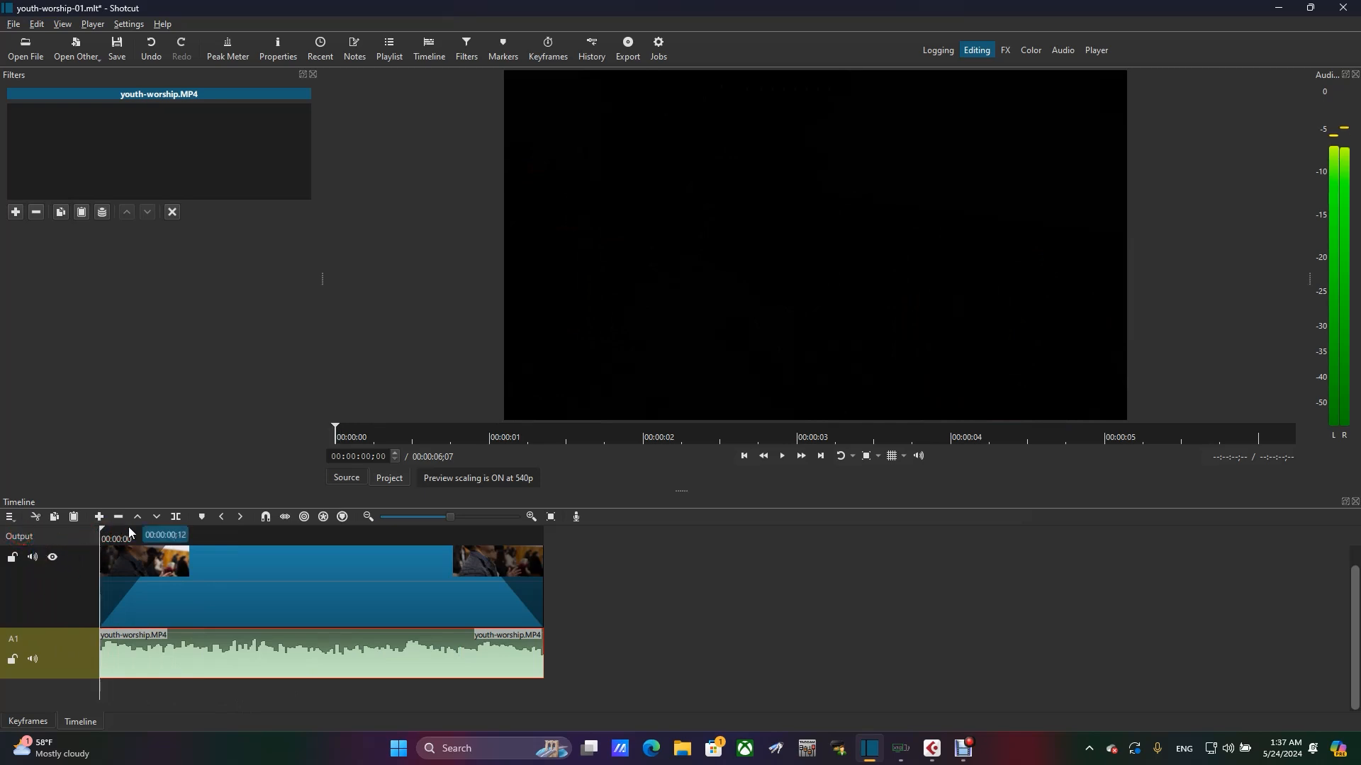
pyautogui.click(32, 659)
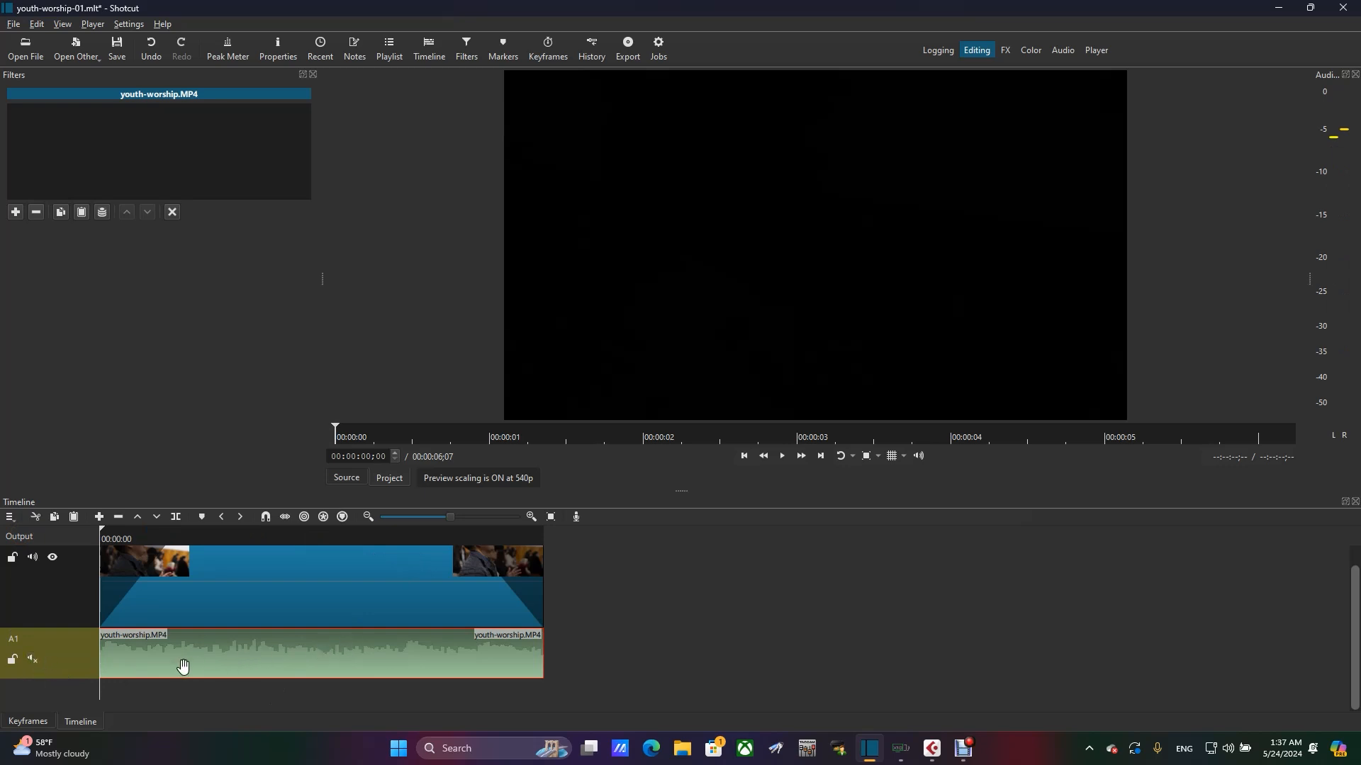
pyautogui.click(34, 659)
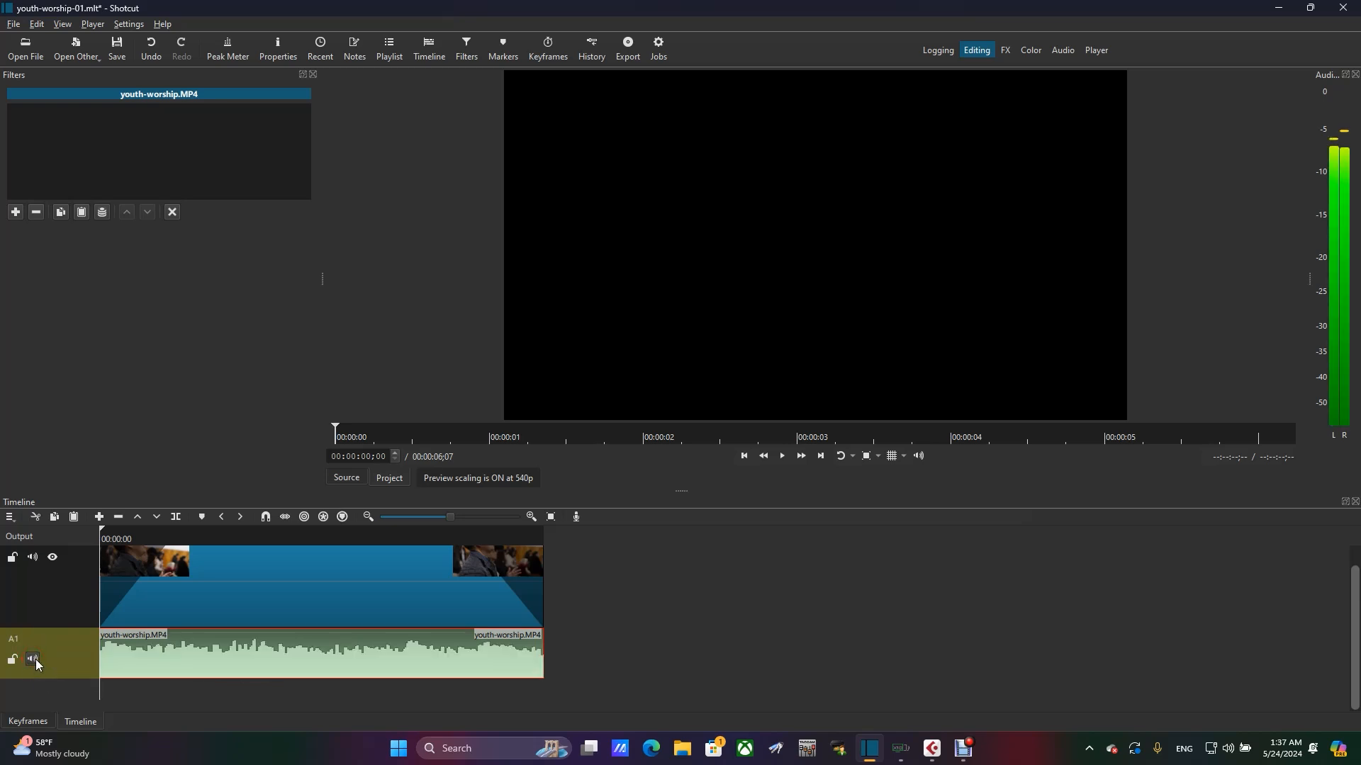
pyautogui.click(34, 659)
pyautogui.click(34, 660)
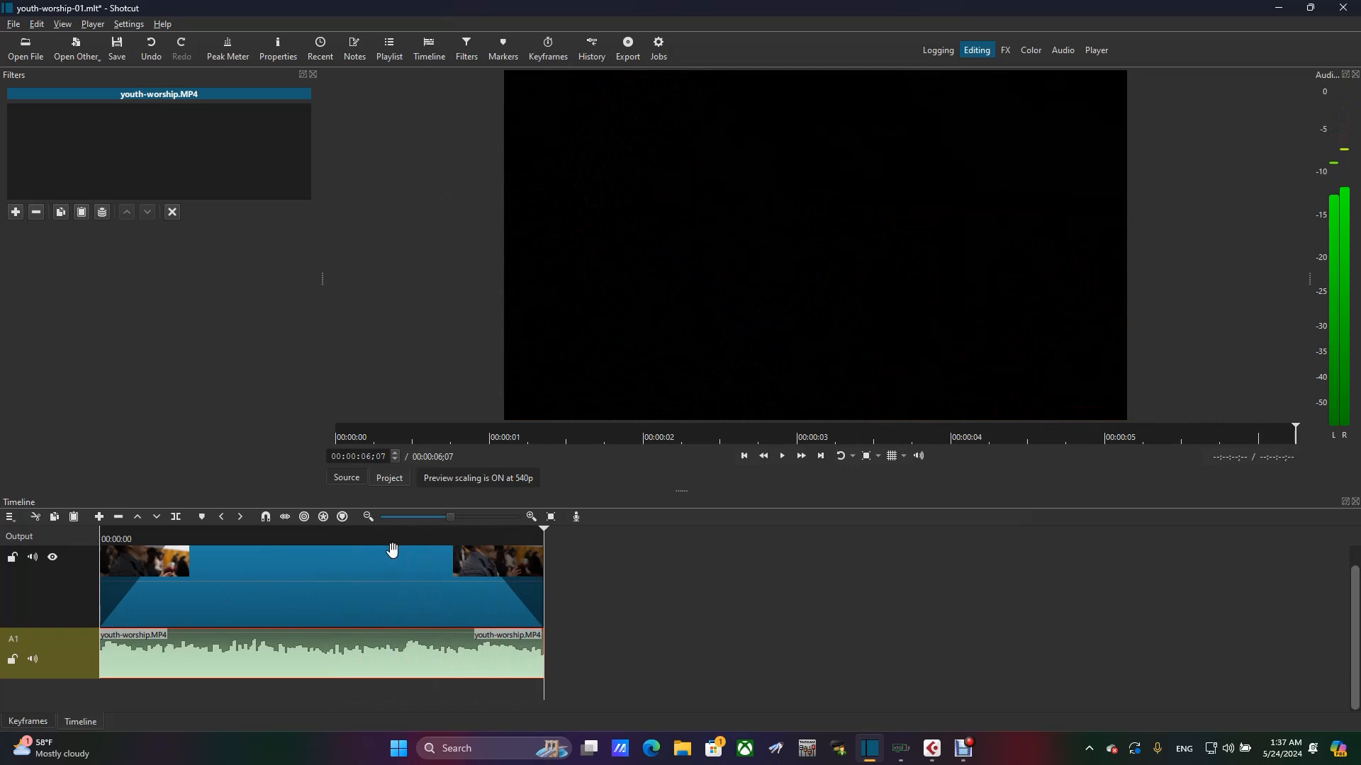
# - Scrub back to the start, park the playhead at 00:00:02;08 and check the filters applied to the V1 video clip
pyautogui.moveTo(410, 539); pyautogui.dragTo(15, 555)
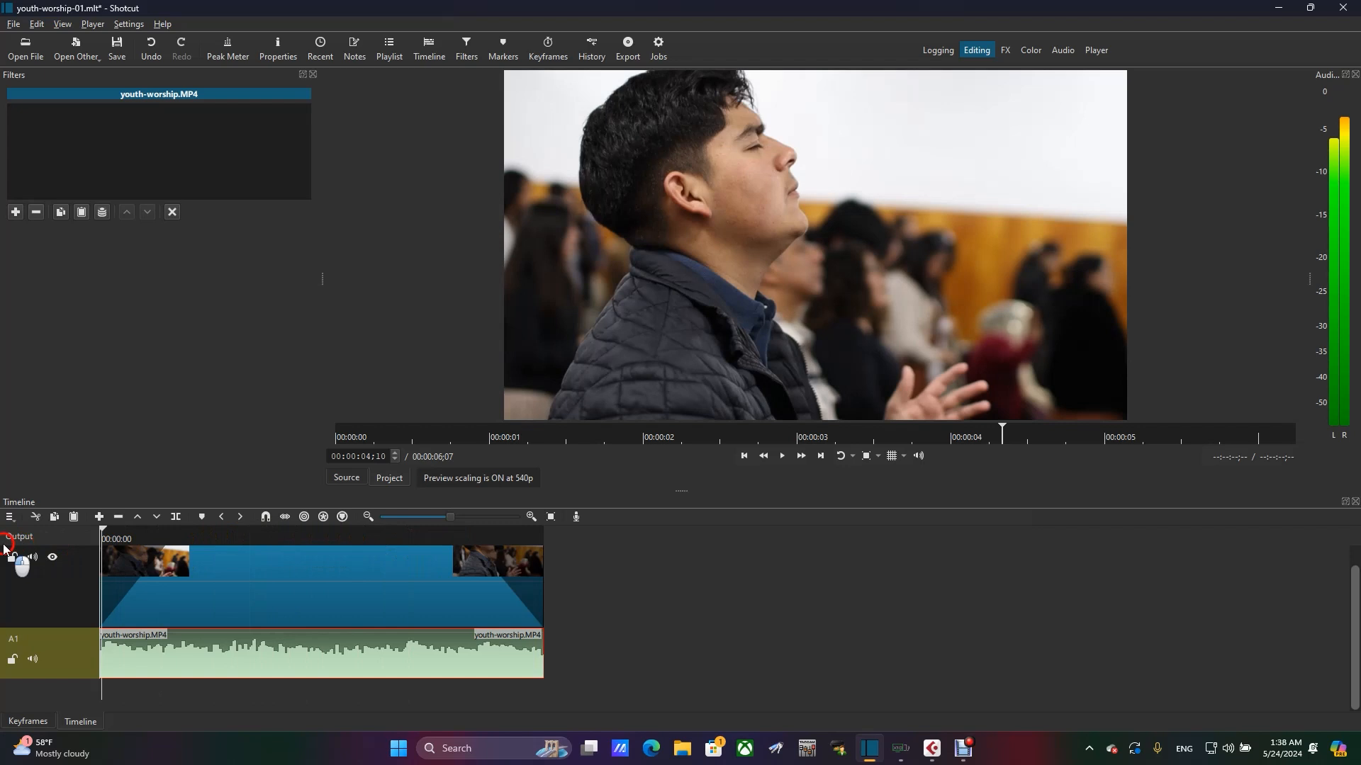
pyautogui.click(262, 542)
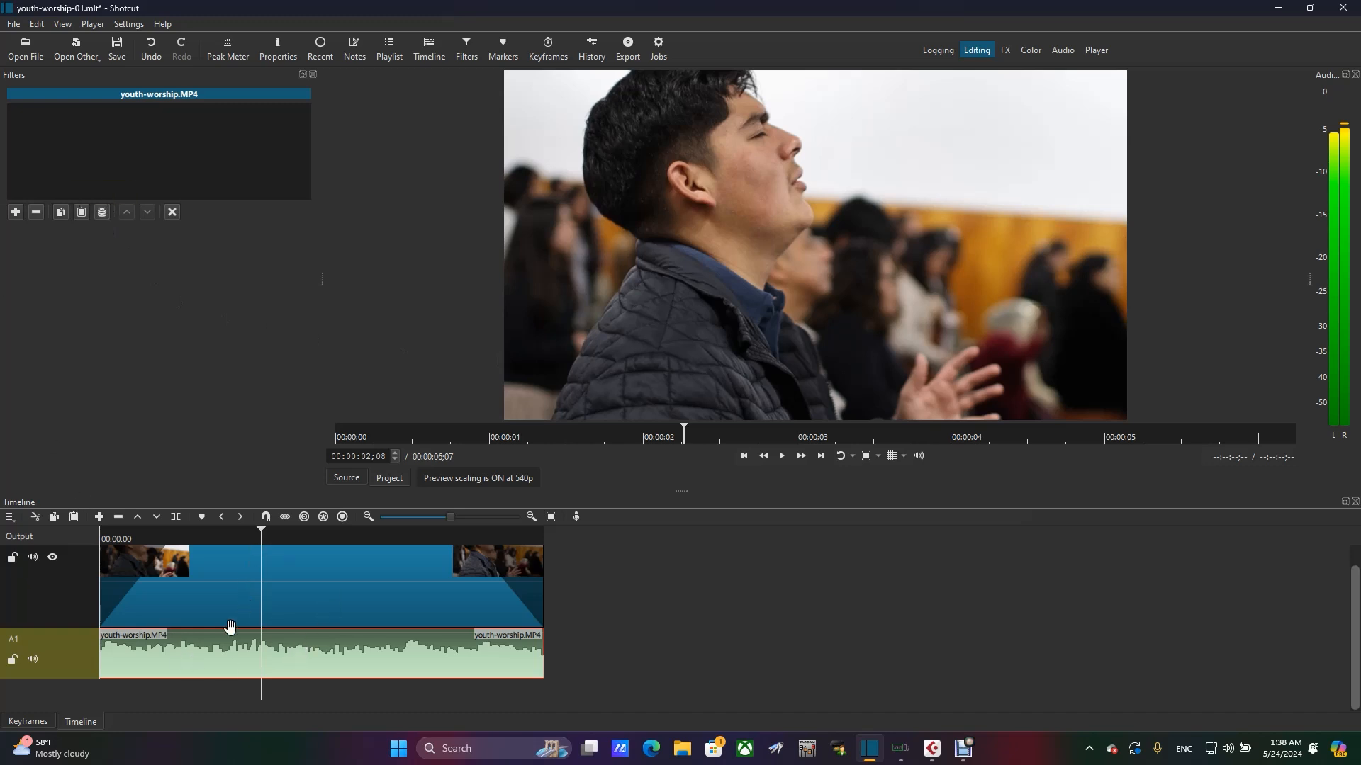
pyautogui.click(255, 610)
pyautogui.click(195, 559)
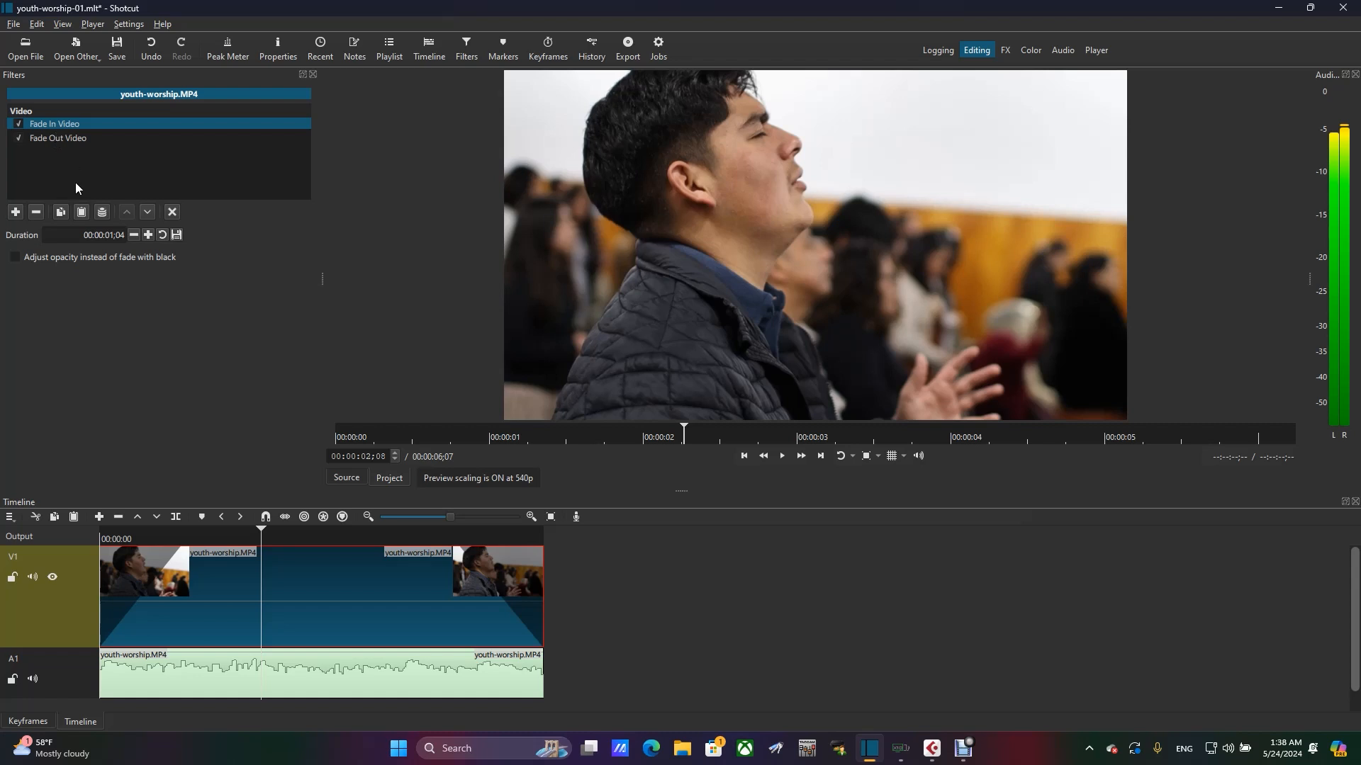
# - Add the Gain / Volume filter to the audio clip on track A1, finding it with the search term "gain"
pyautogui.click(225, 675)
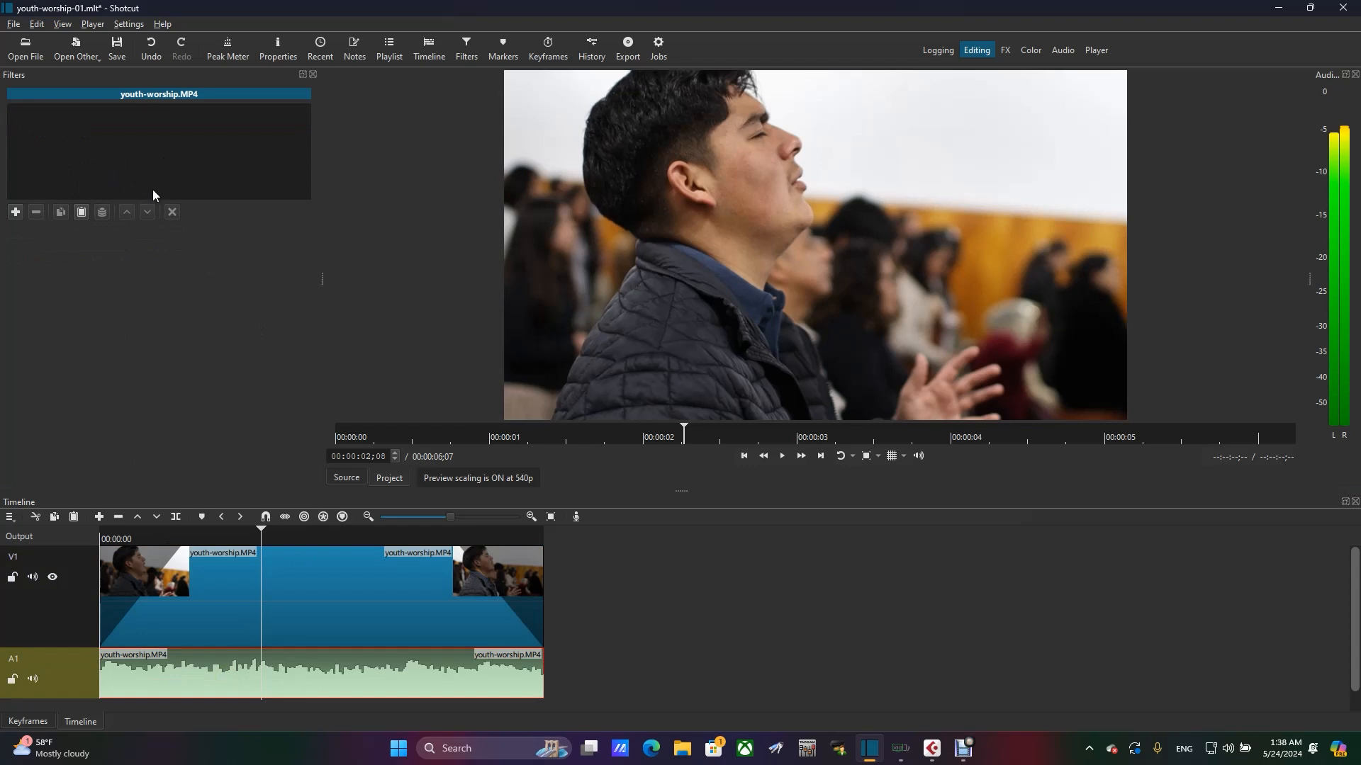
pyautogui.click(14, 211)
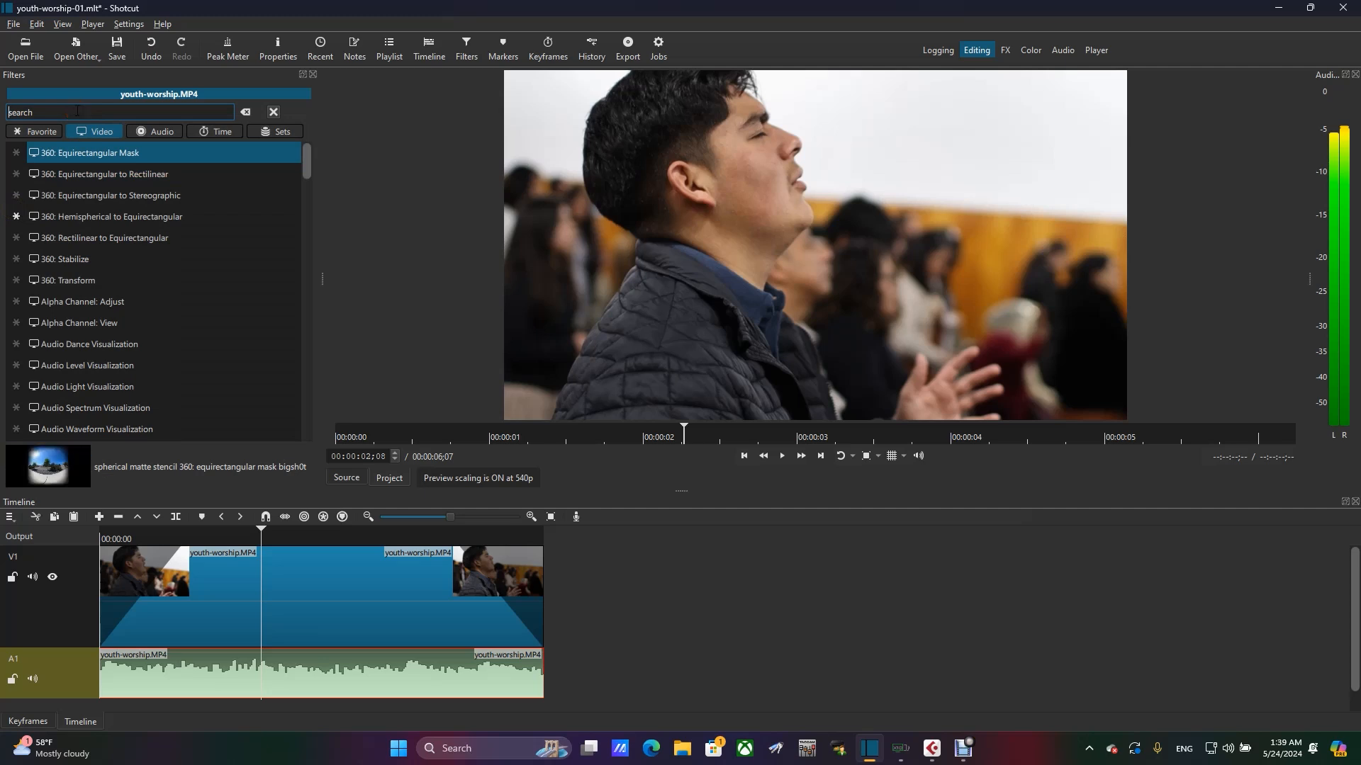
pyautogui.write('g')
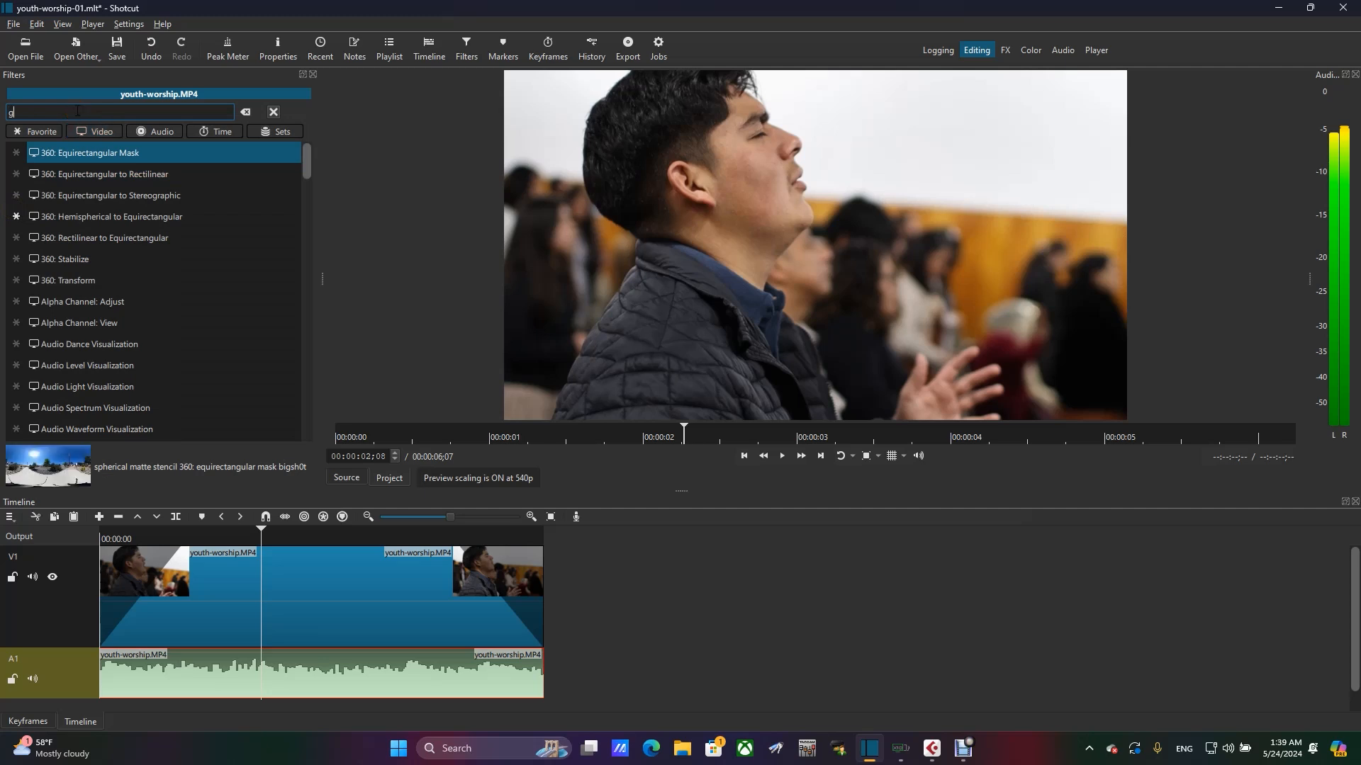
pyautogui.write('IN')
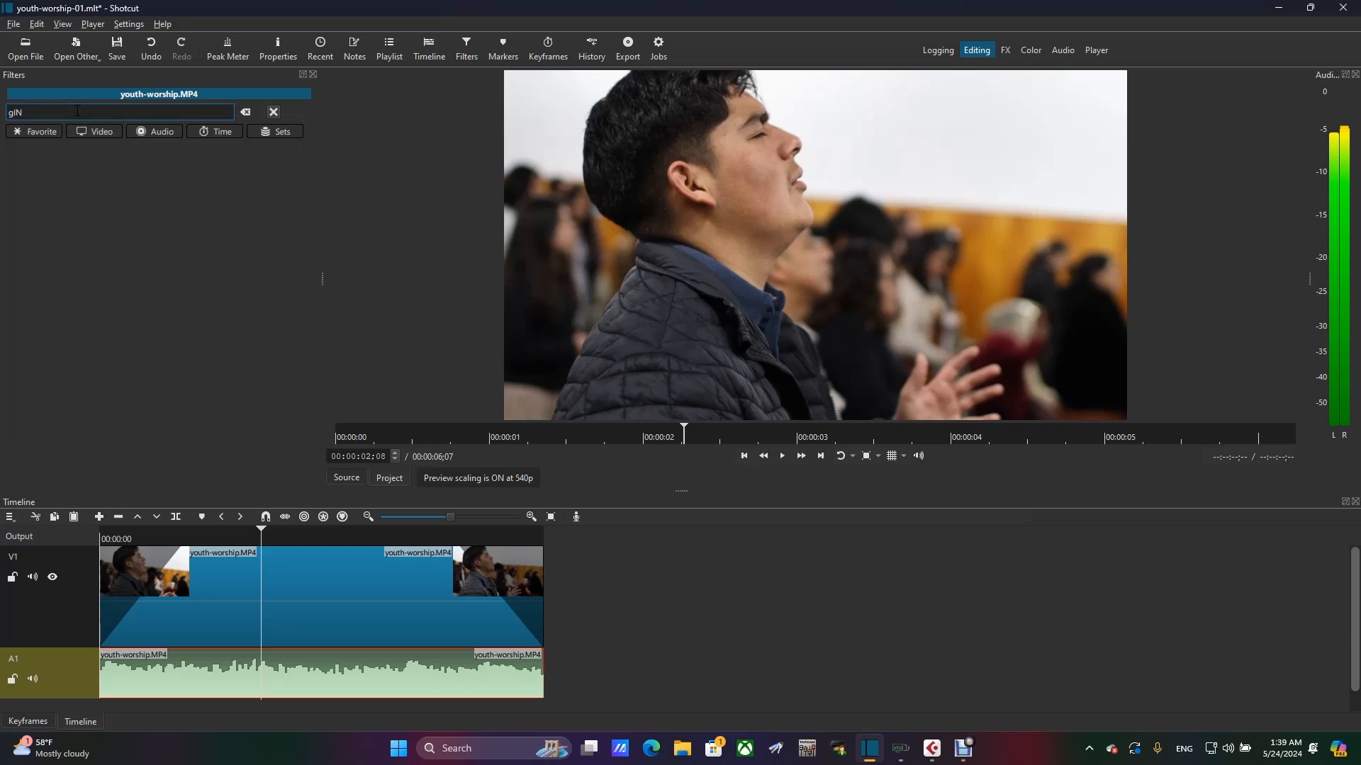
pyautogui.press('BackSpace')
pyautogui.press('BackSpace')
pyautogui.press('BackSpace')
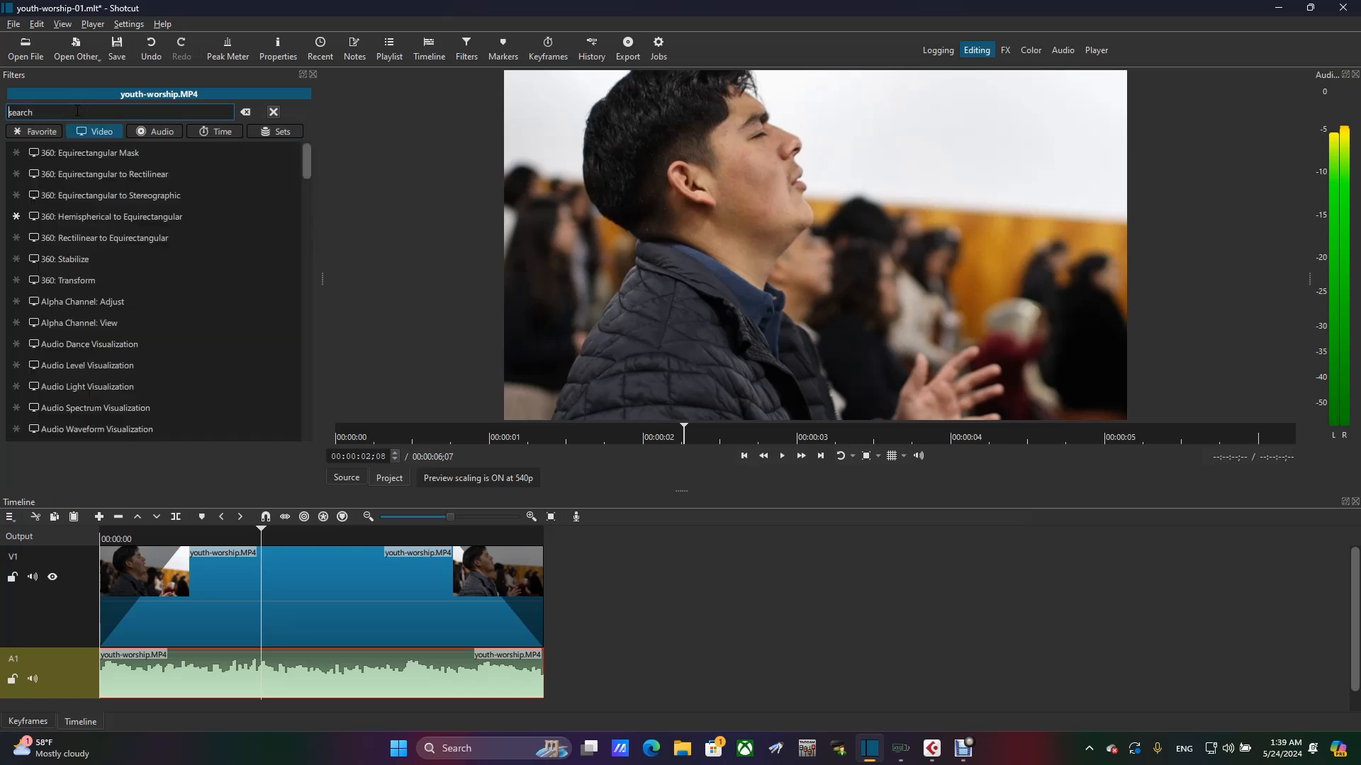
pyautogui.write('gain')
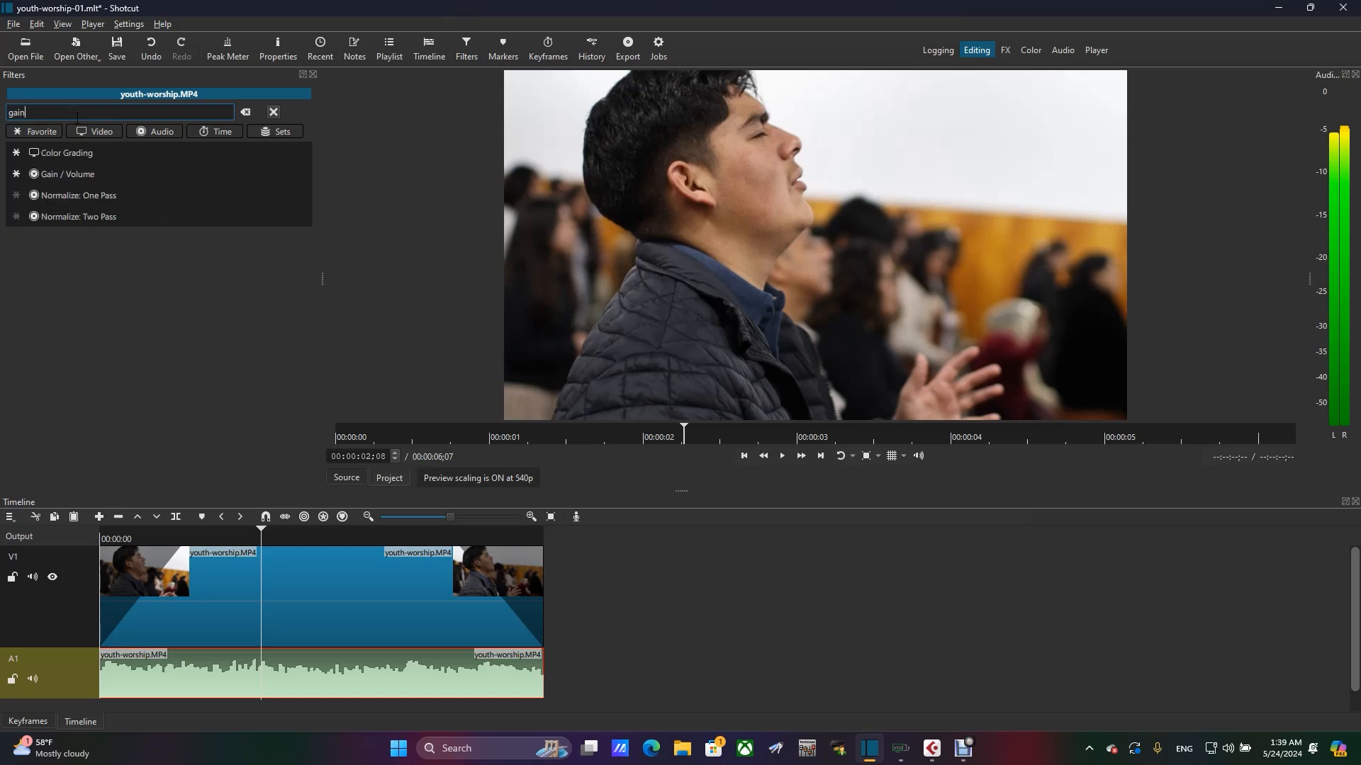
pyautogui.click(65, 175)
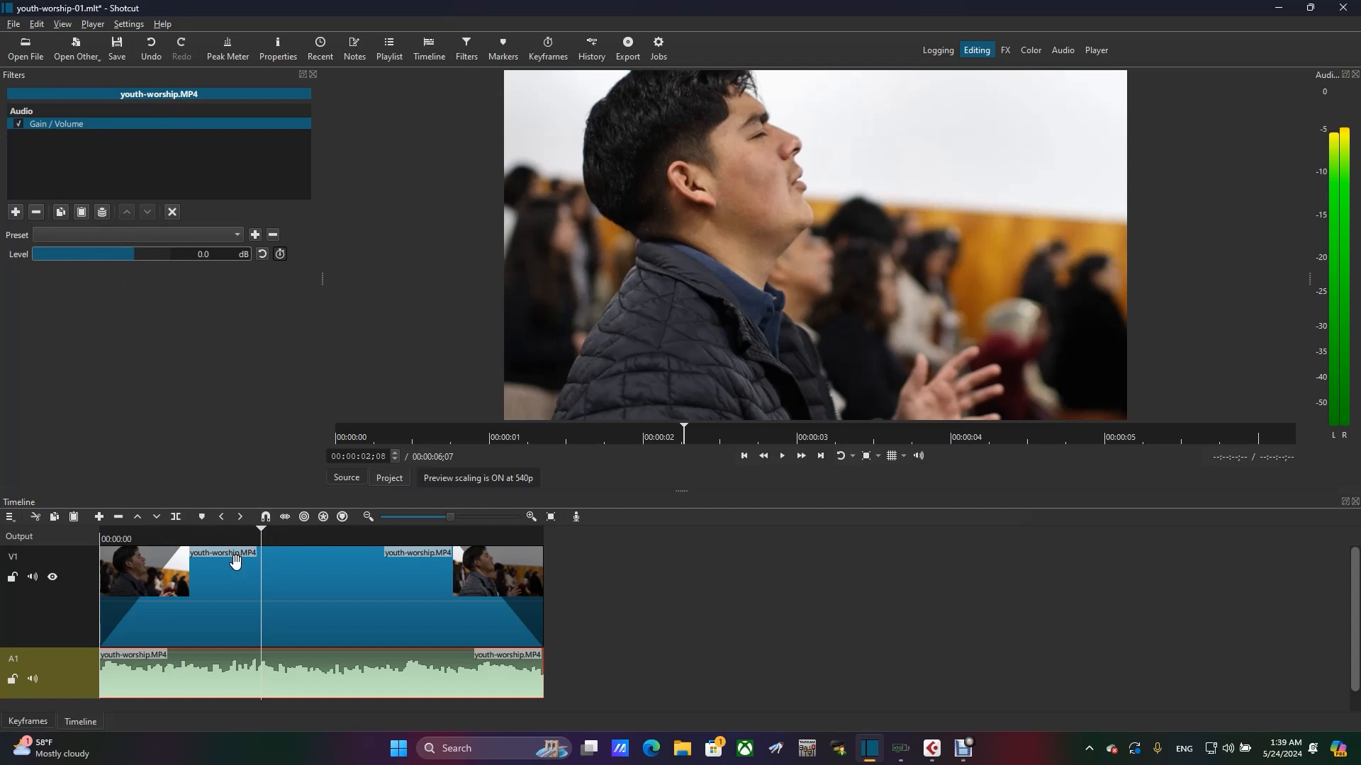
# - Move the playhead to 00:00:00;18 and lower the Gain / Volume level to -15.9 dB while checking the audio meter
pyautogui.moveTo(238, 534); pyautogui.dragTo(142, 532)
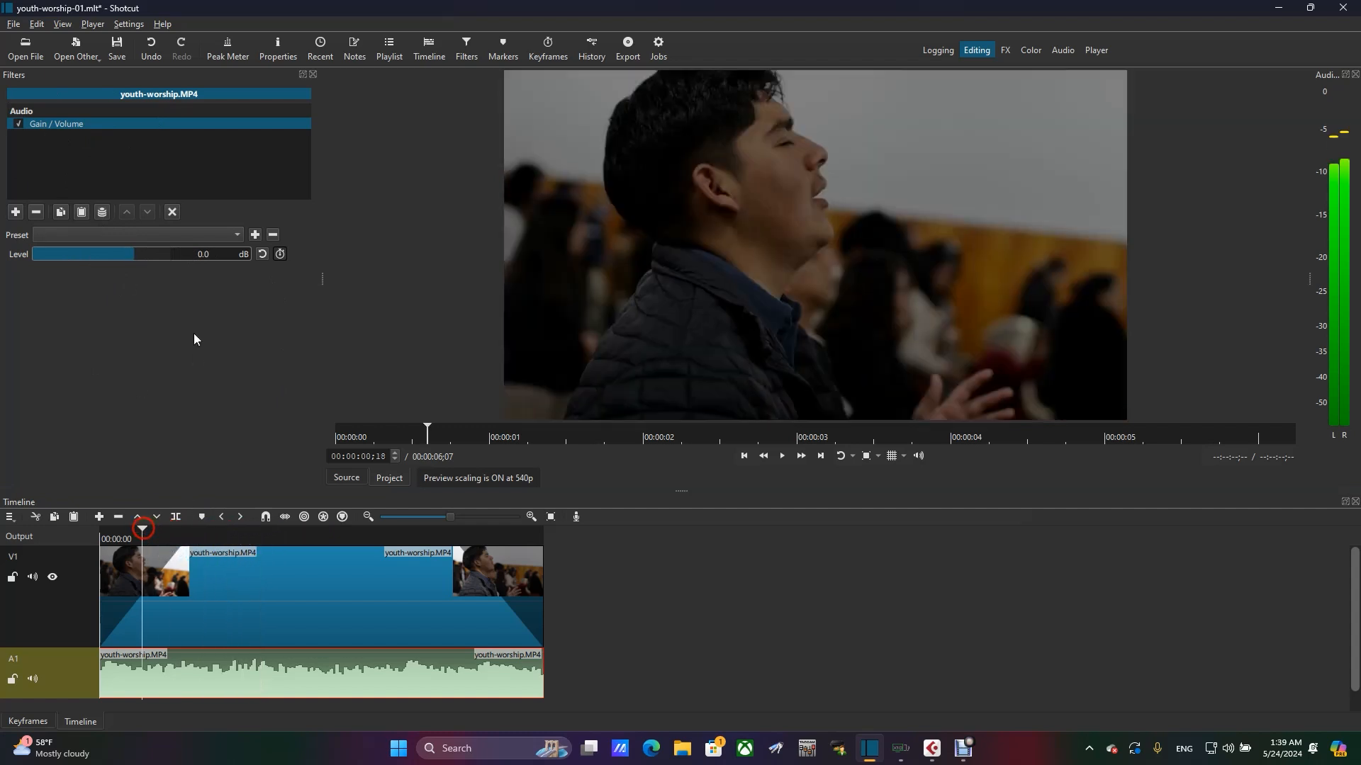
pyautogui.moveTo(130, 254)
pyautogui.mouseDown()
pyautogui.moveTo(79, 260)
pyautogui.moveTo(123, 256)
pyautogui.mouseUp()
pyautogui.moveTo(1346, 275)
pyautogui.moveTo(122, 257); pyautogui.dragTo(113, 259)
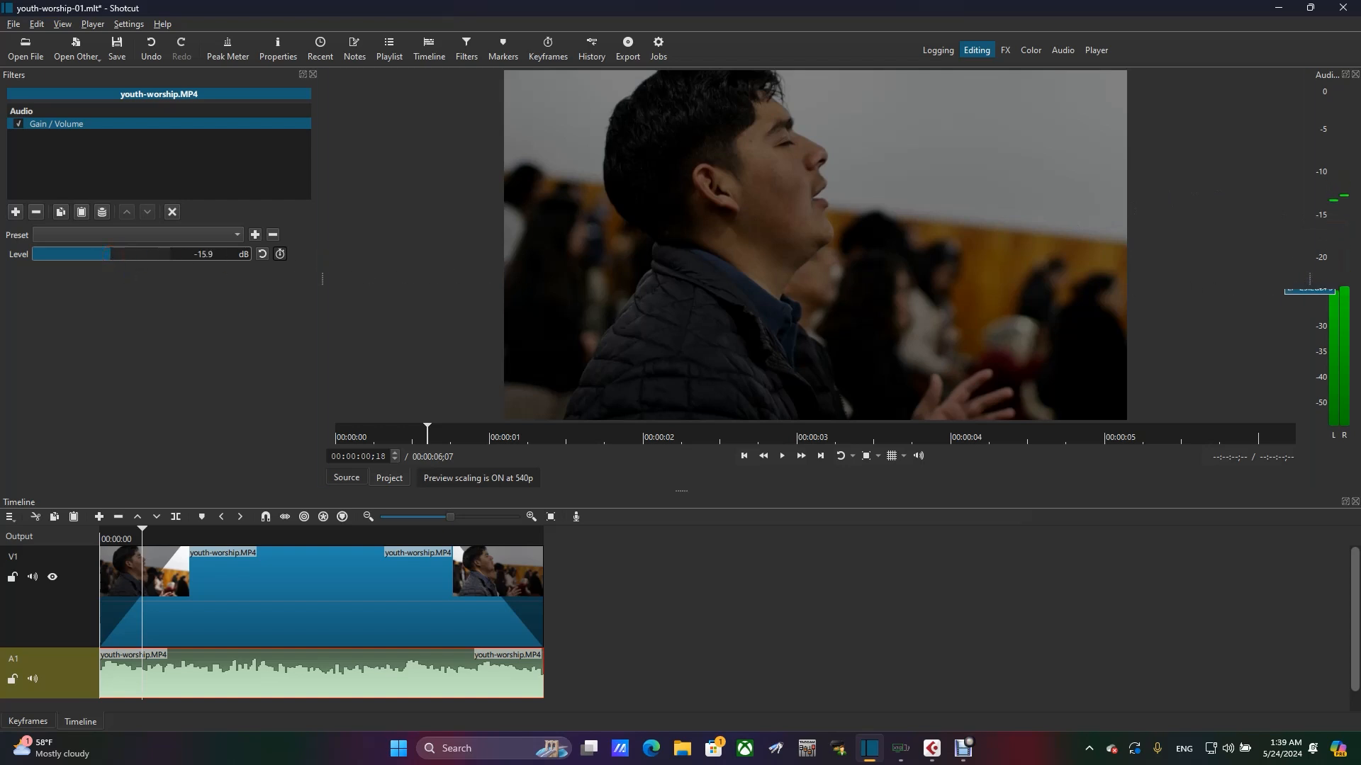
# - Set the Gain / Volume level to -9.6 dB and play the project from the start to check the loudness
pyautogui.moveTo(133, 539); pyautogui.dragTo(100, 539)
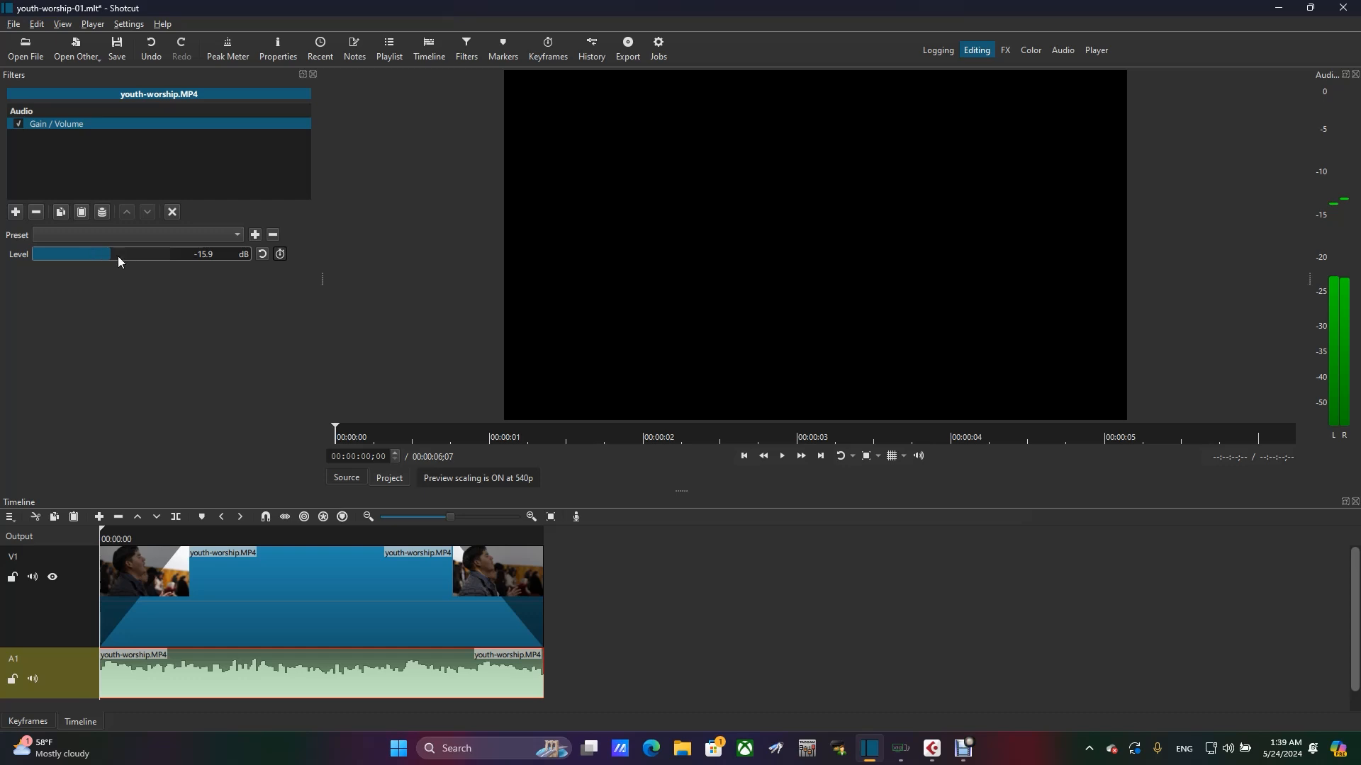
pyautogui.moveTo(112, 257); pyautogui.dragTo(123, 258)
pyautogui.click(103, 530)
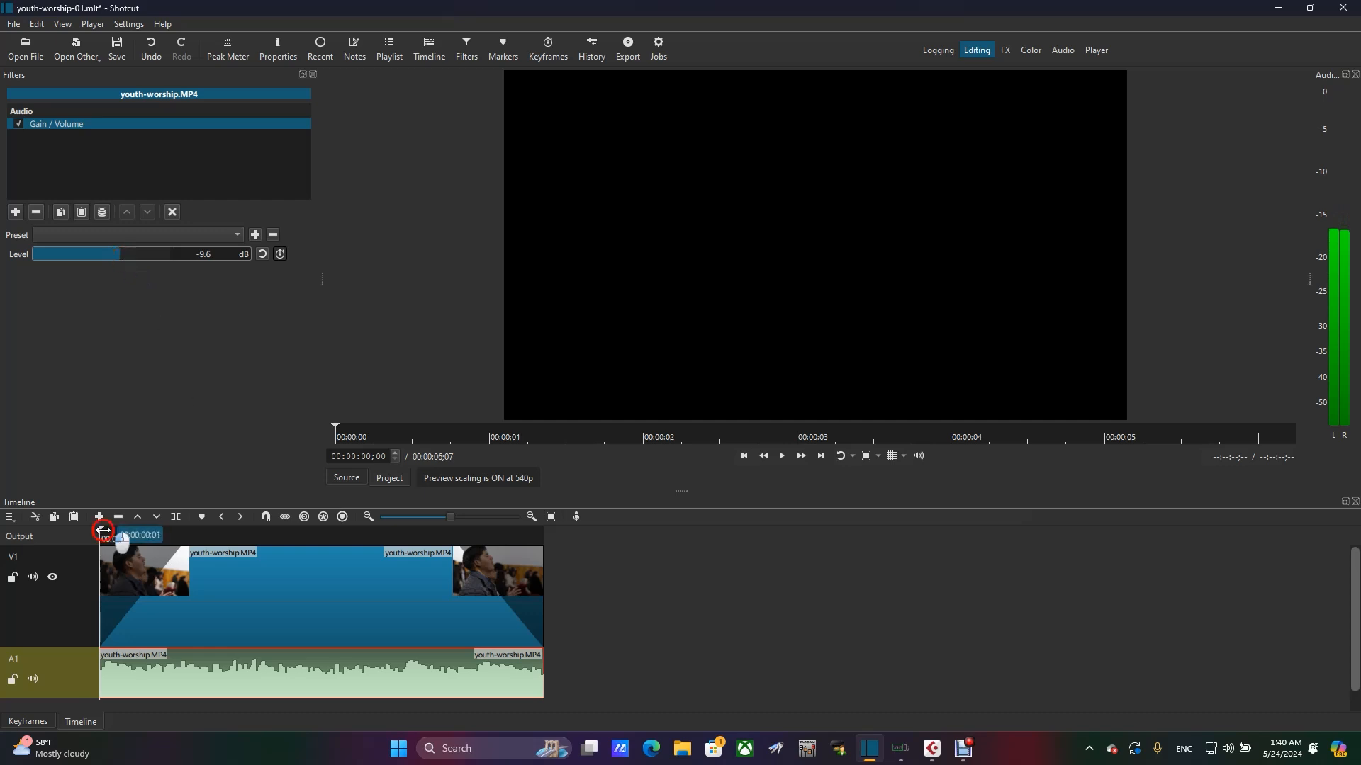
pyautogui.click(32, 530)
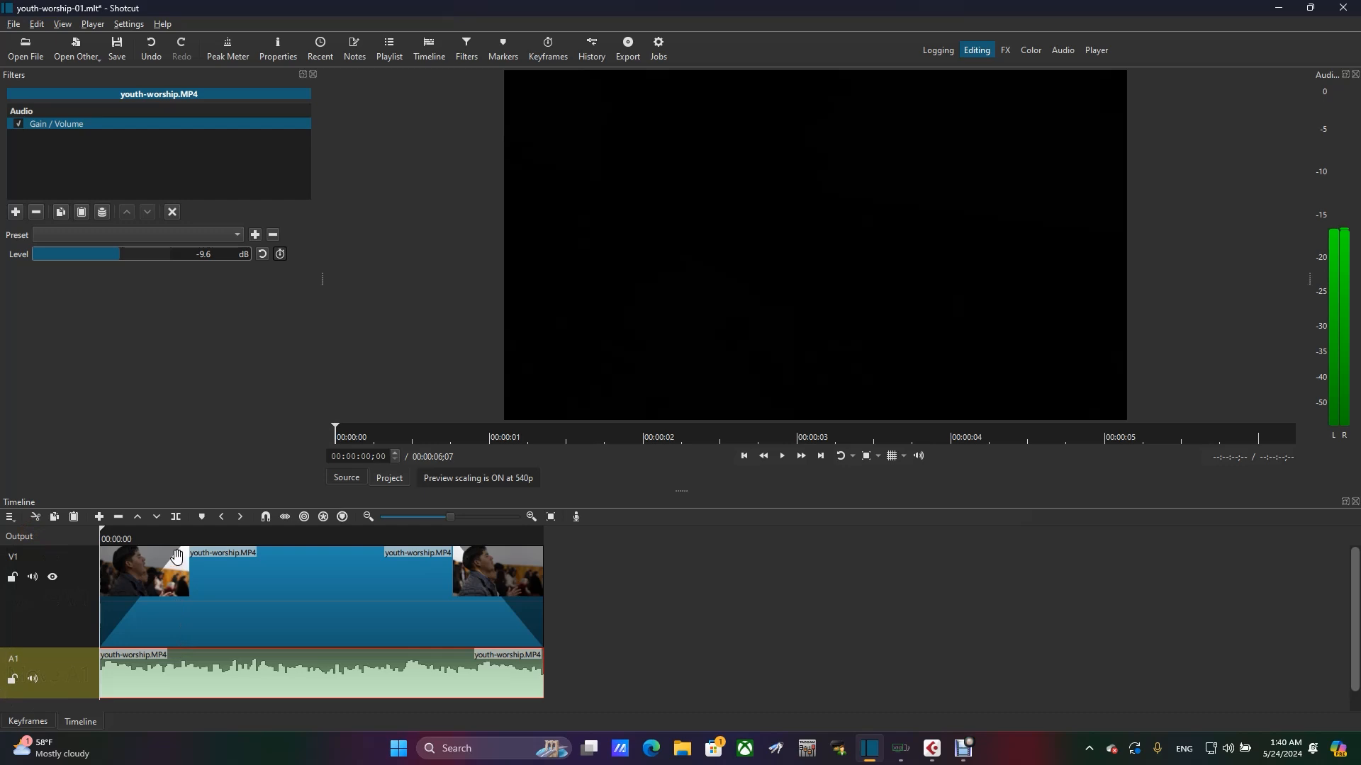
pyautogui.press('space')
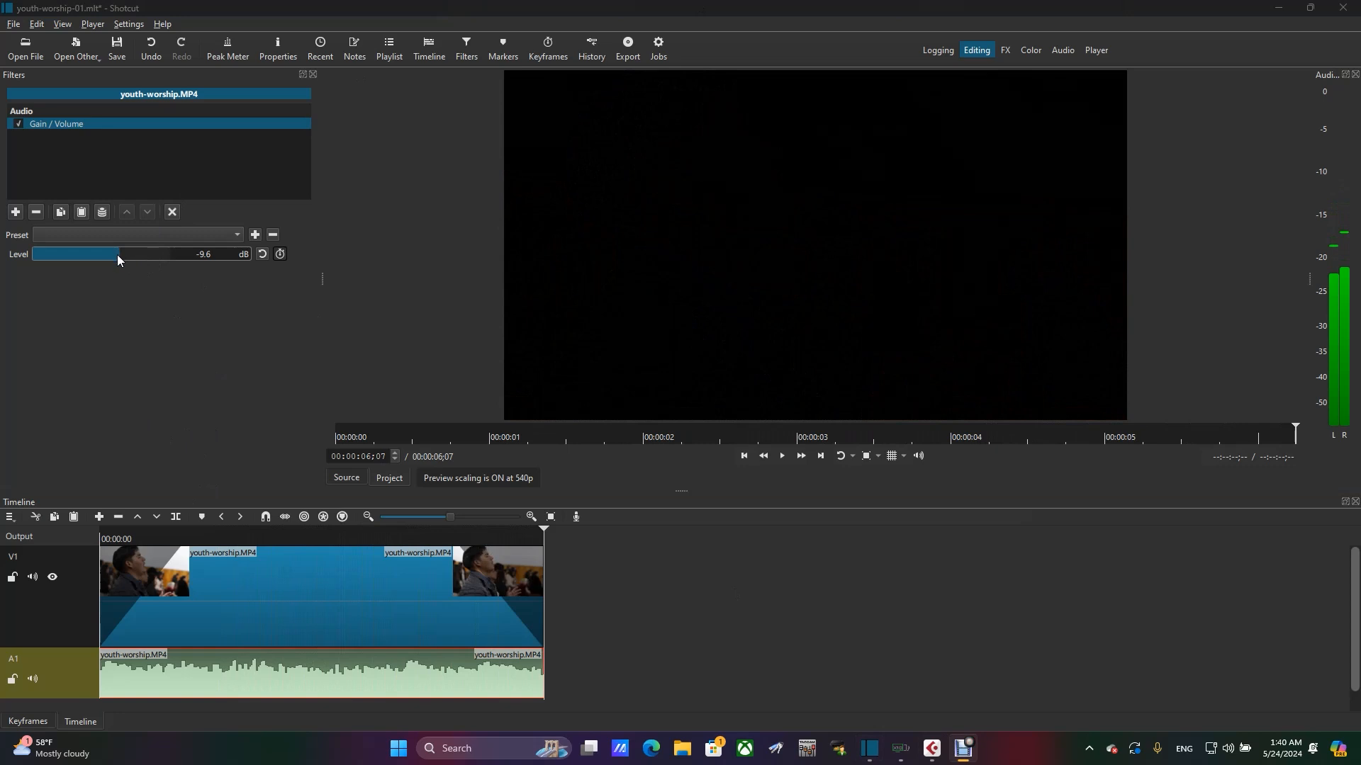
# - Set the Gain / Volume level to -21.5 dB and play back the clip to hear the quieter audio
pyautogui.moveTo(116, 256); pyautogui.dragTo(105, 257)
pyautogui.click(130, 533)
pyautogui.press('space')
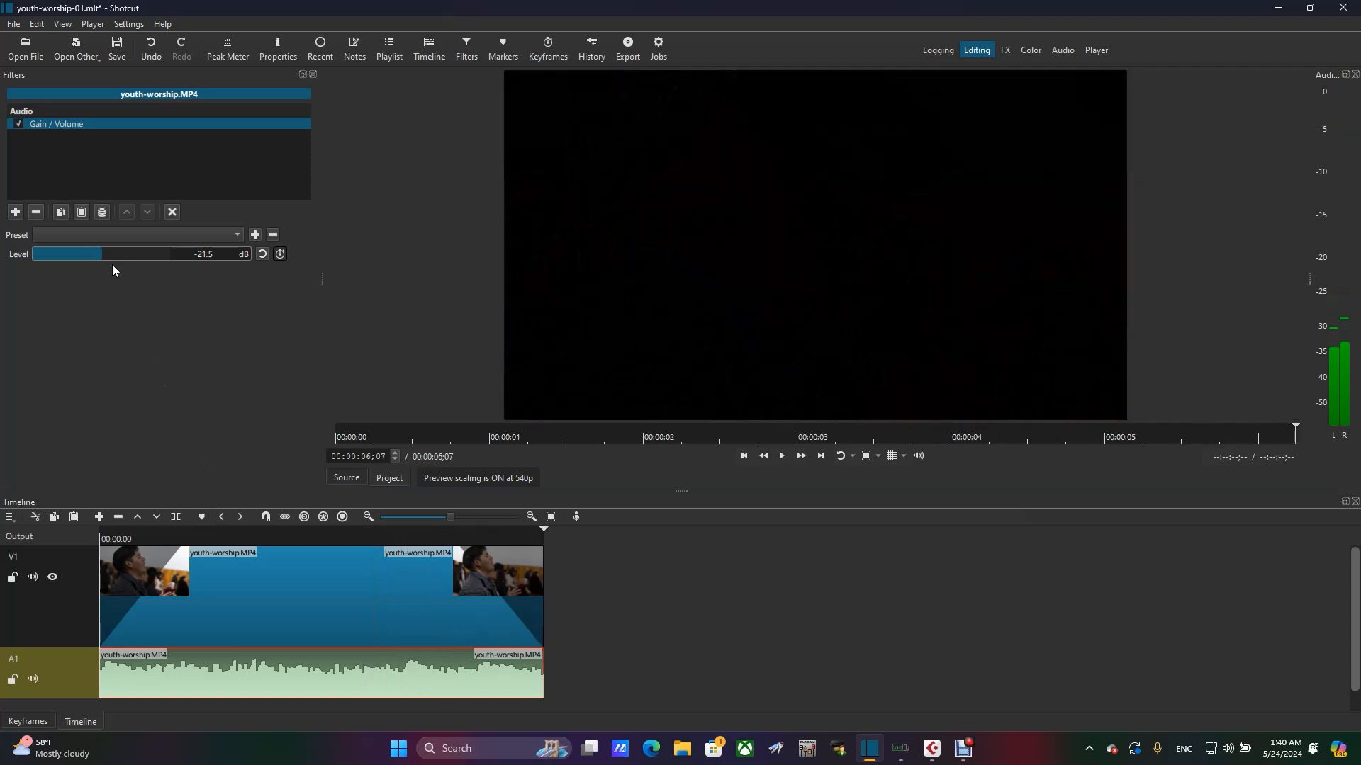
# - Set the Gain / Volume level to -18.2 dB and play the project from the beginning to check it
pyautogui.moveTo(99, 257); pyautogui.dragTo(110, 260)
pyautogui.moveTo(142, 536); pyautogui.dragTo(19, 529)
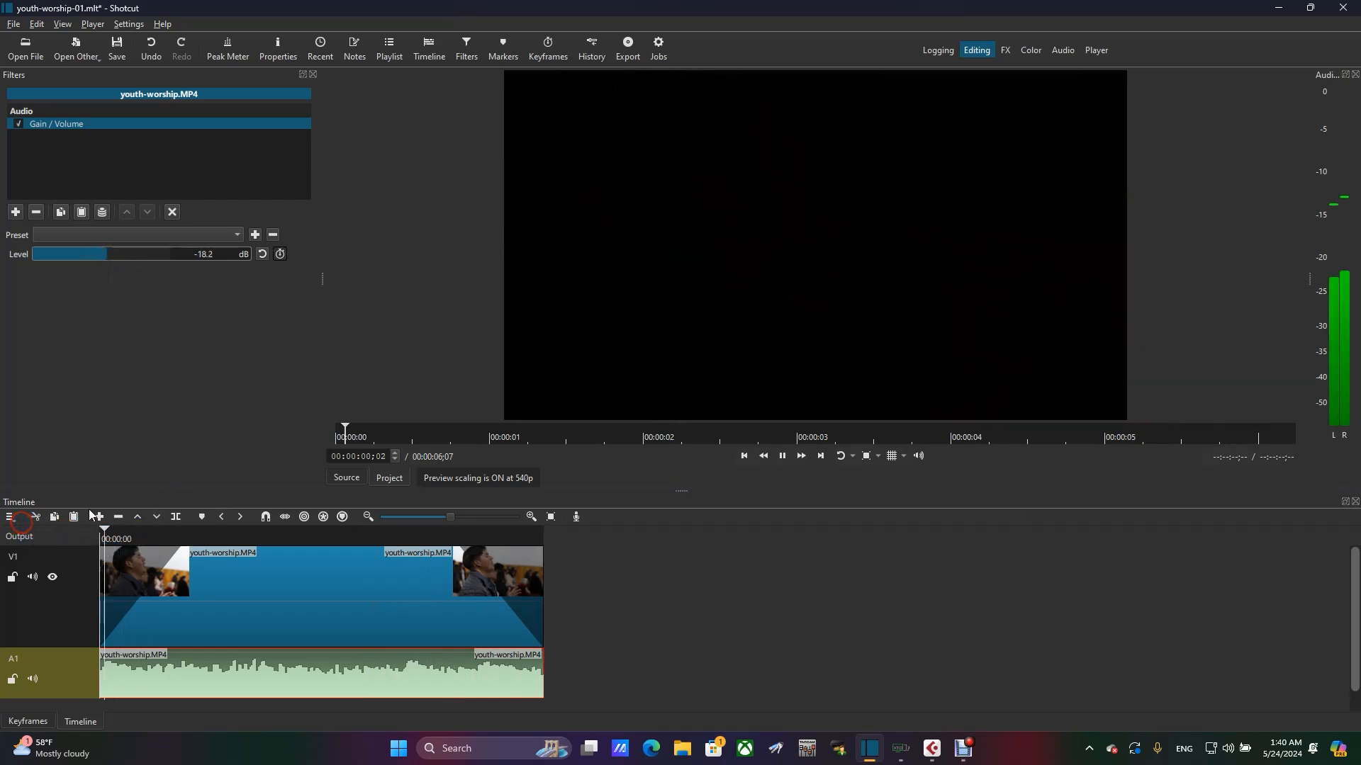
pyautogui.press('space')
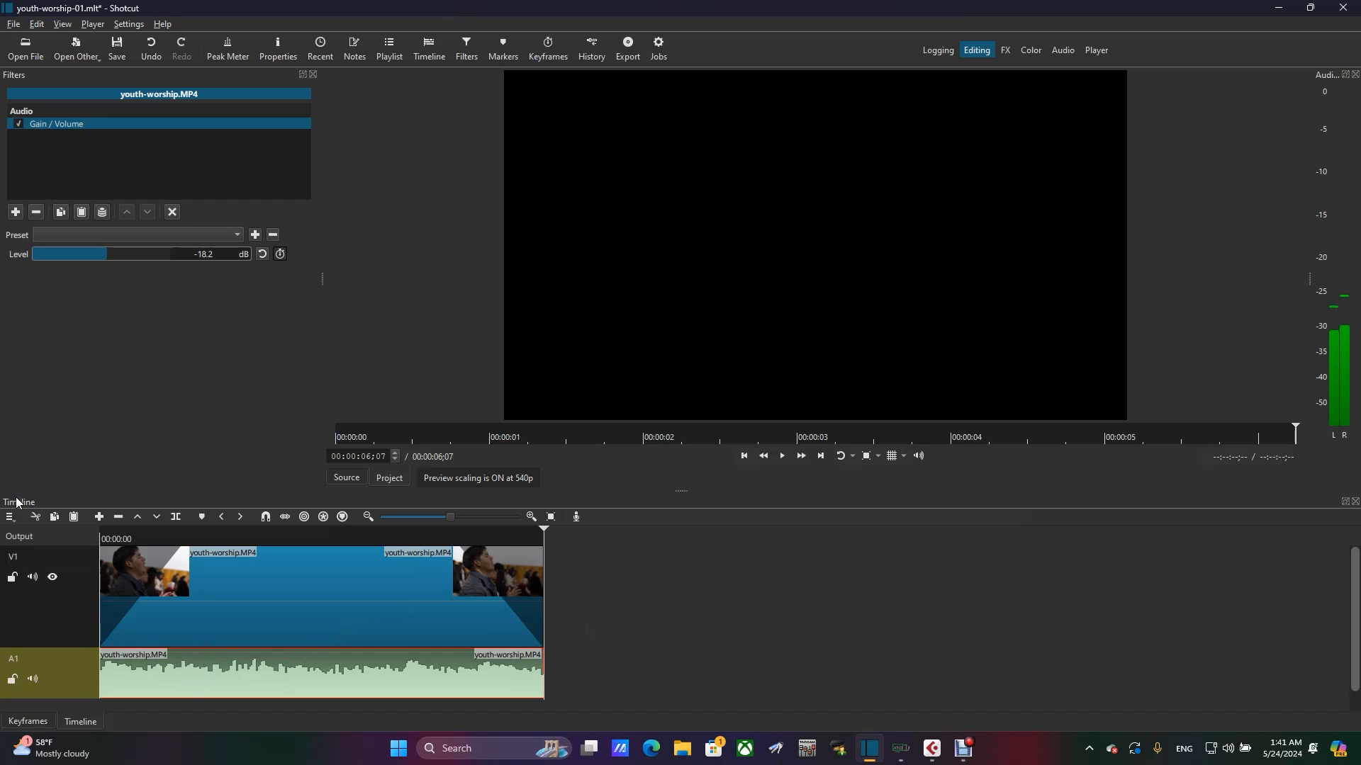
# - Show the keyframe editor for the A1 audio clip and enable keyframes for the Gain / Volume filter's Level
pyautogui.click(71, 721)
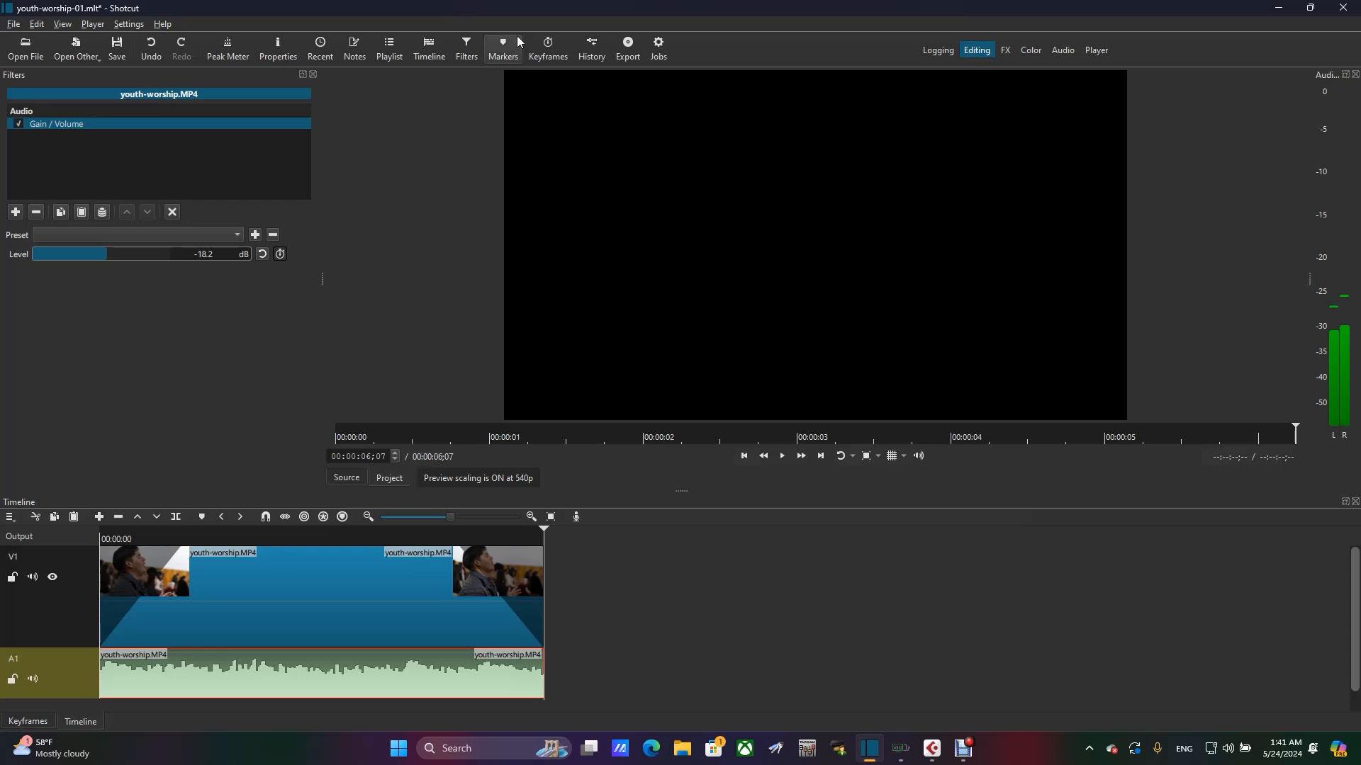
pyautogui.click(557, 56)
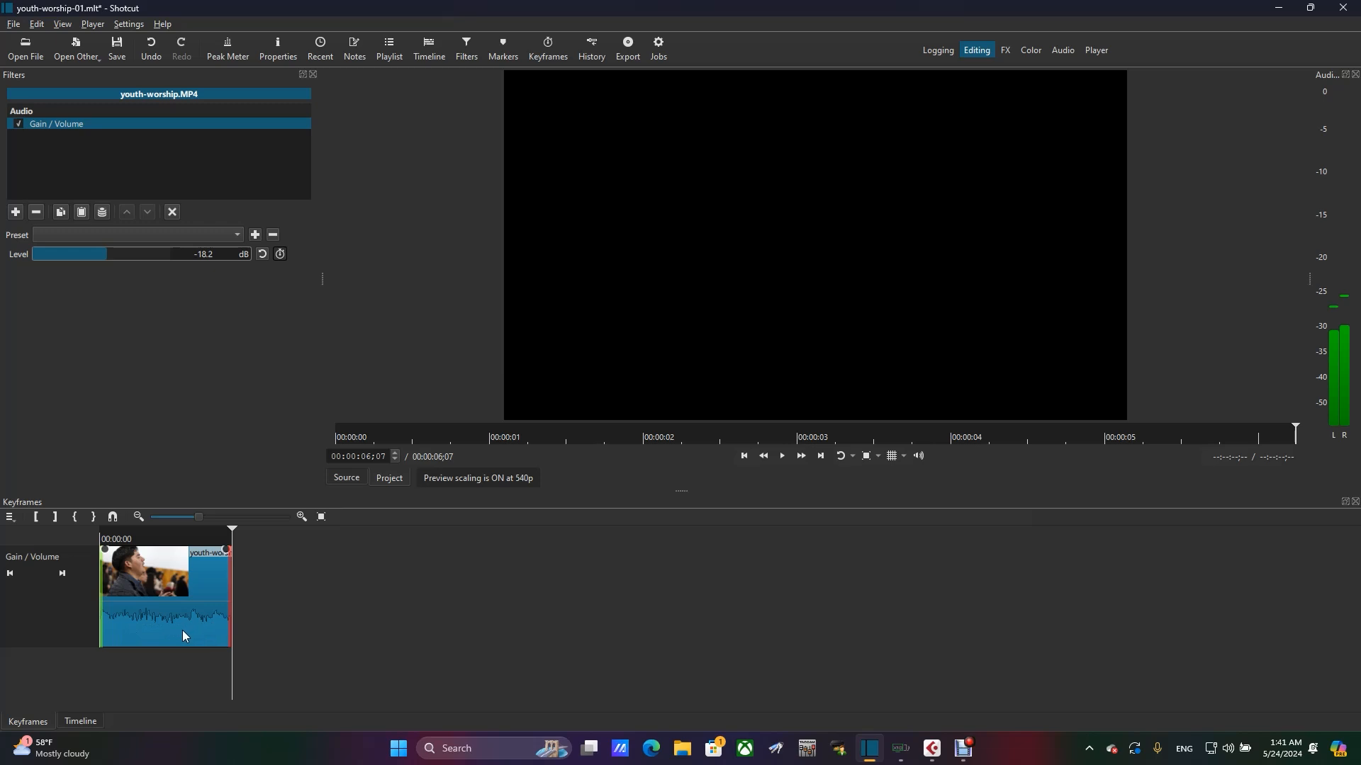
pyautogui.click(280, 255)
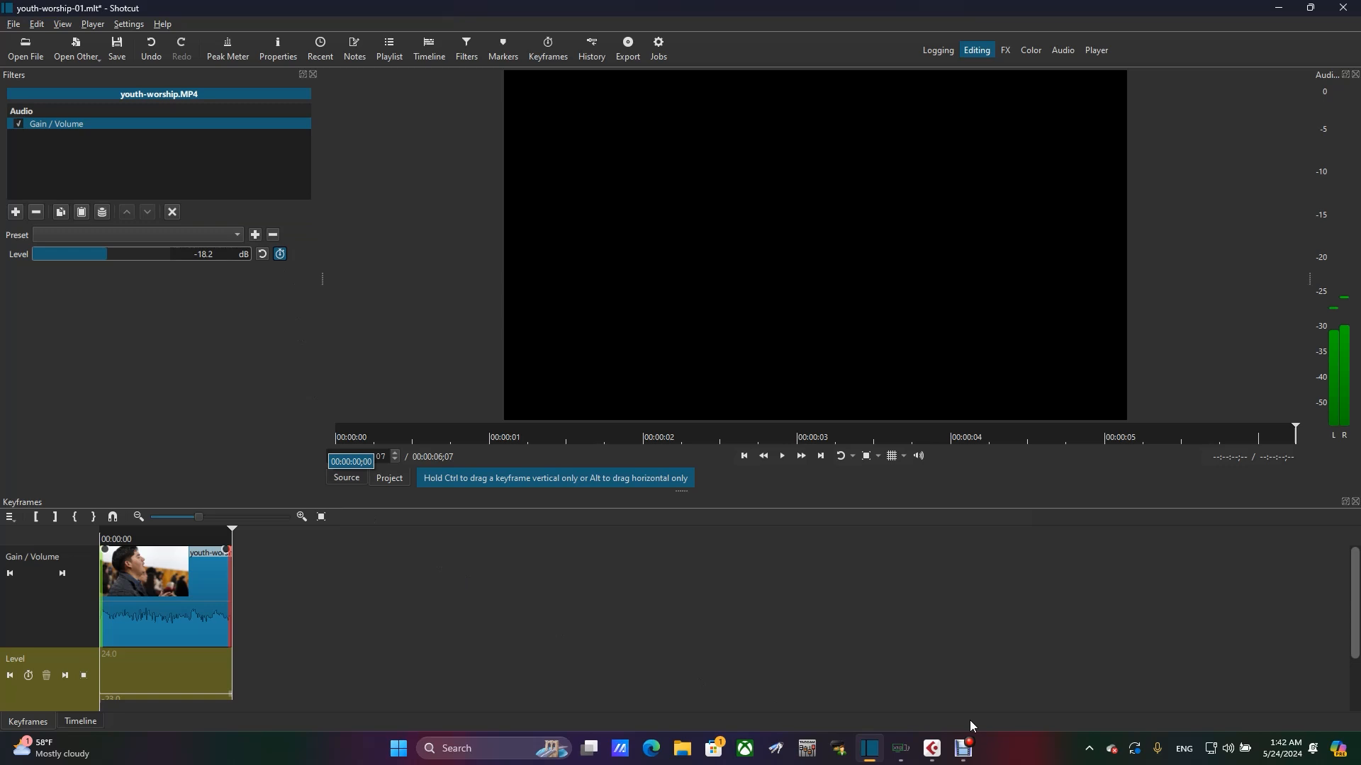
pyautogui.moveTo(1352, 602); pyautogui.dragTo(1355, 650)
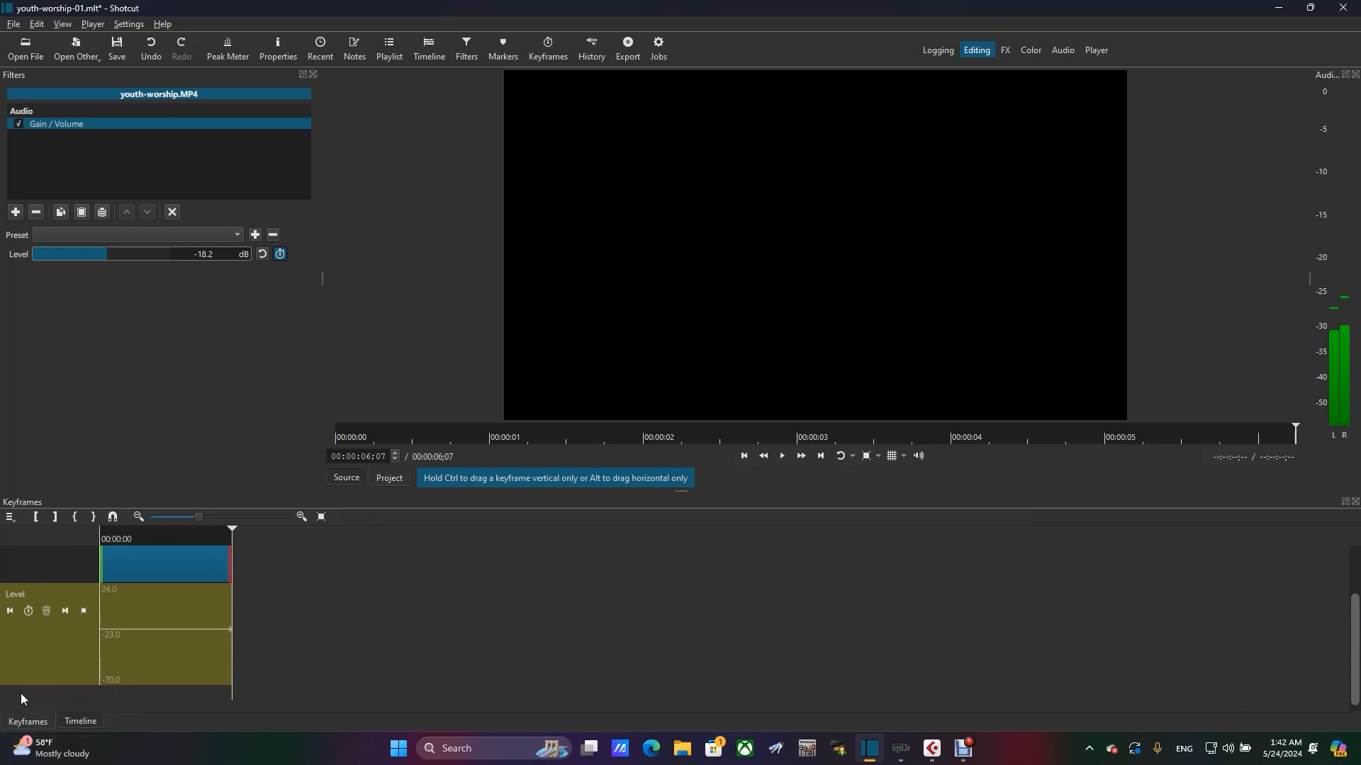
pyautogui.click(91, 721)
pyautogui.click(27, 722)
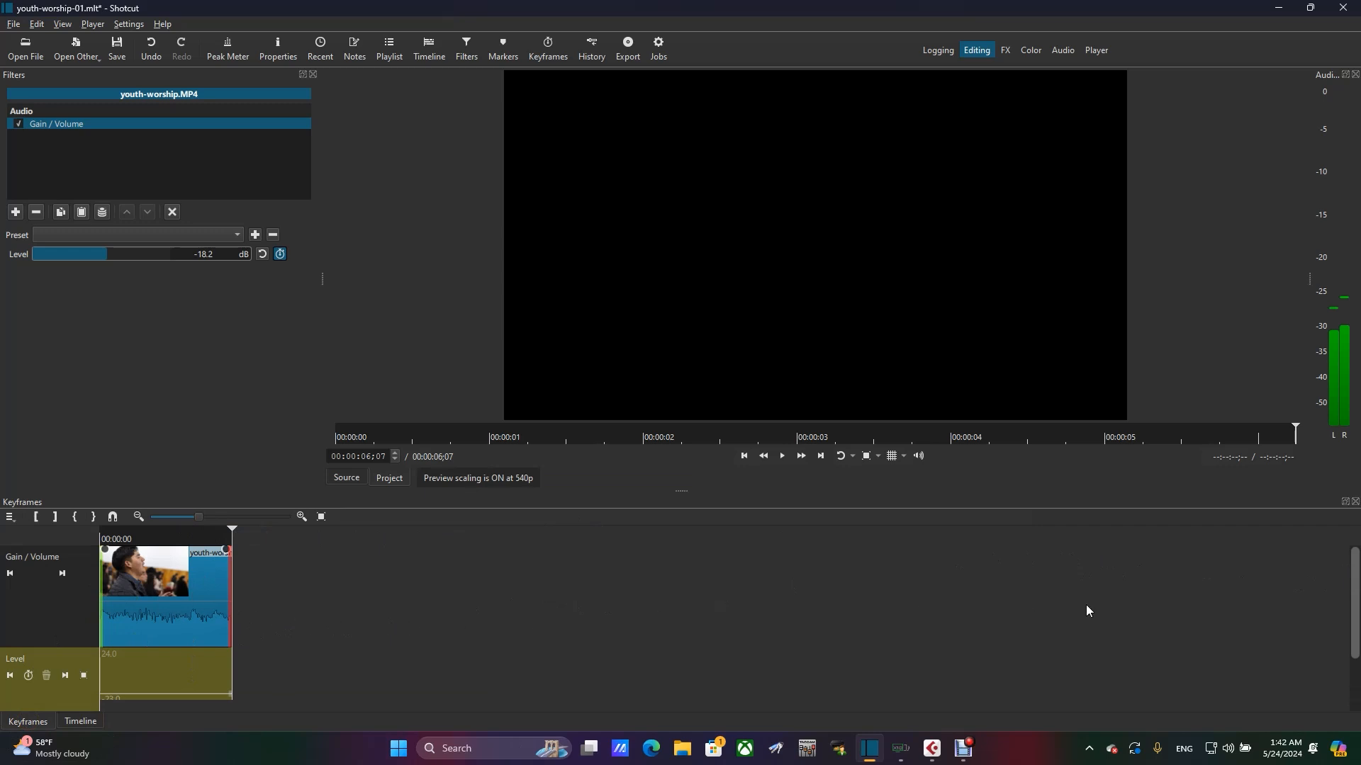
# - Enlarge the keyframe view of the A1 clip and add a Level keyframe at 00:00:00;12
pyautogui.moveTo(201, 514); pyautogui.dragTo(229, 519)
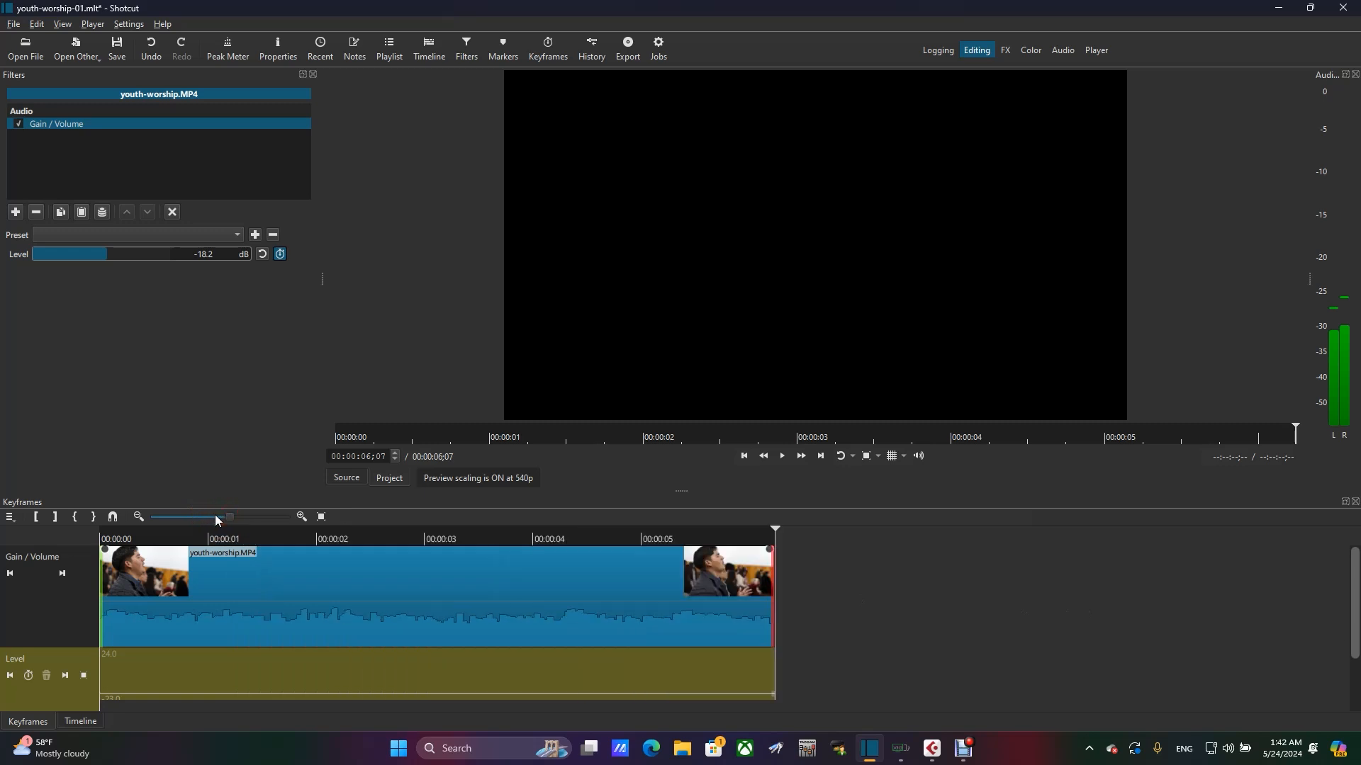
pyautogui.click(915, 643)
pyautogui.click(299, 518)
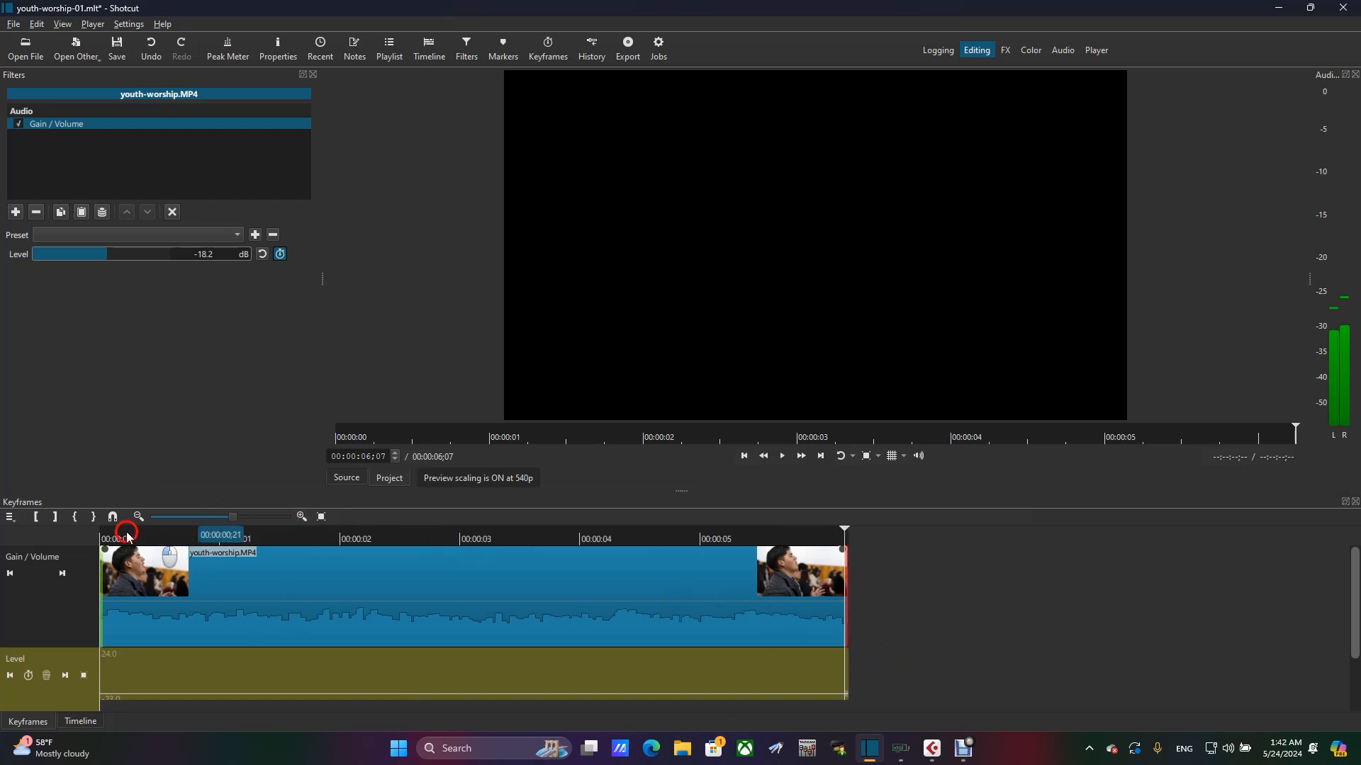
pyautogui.click(126, 532)
pyautogui.moveTo(131, 531); pyautogui.dragTo(176, 532)
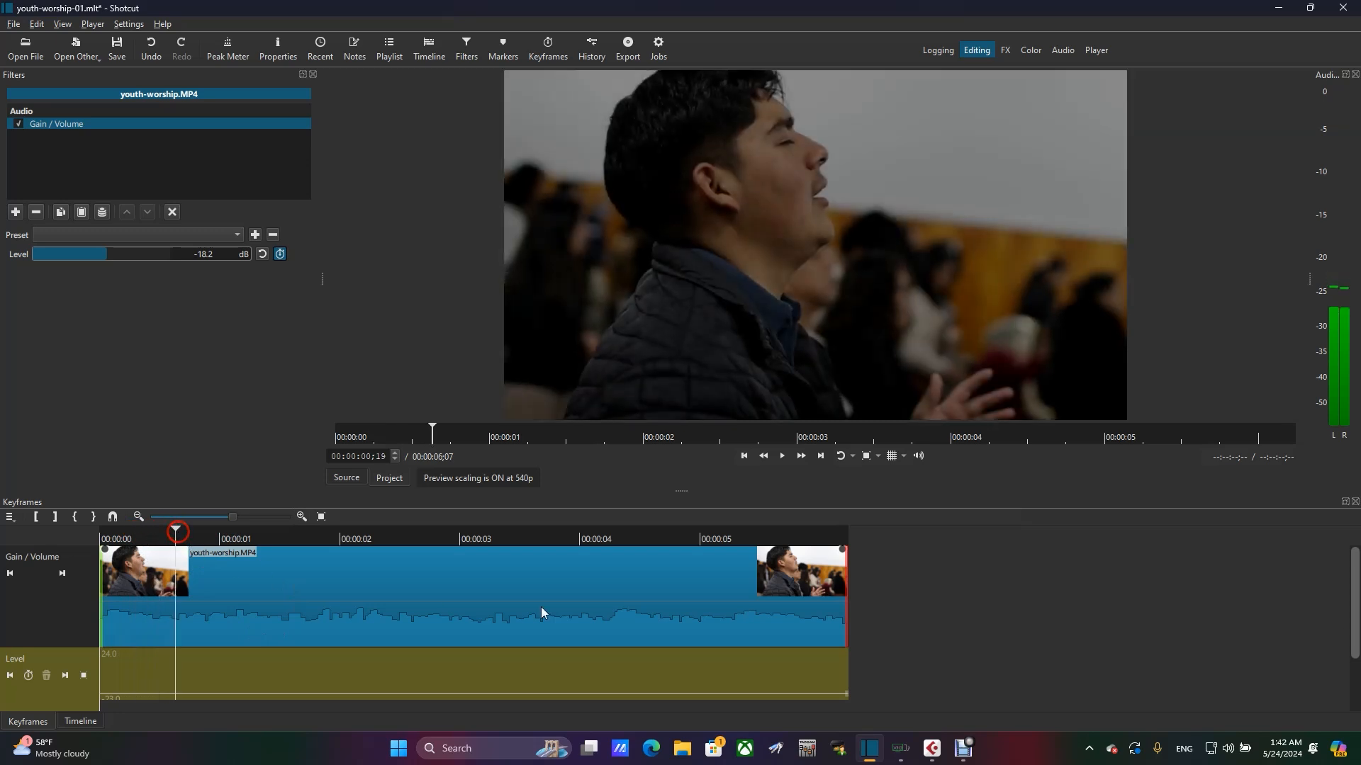
pyautogui.moveTo(1354, 603); pyautogui.dragTo(1355, 642)
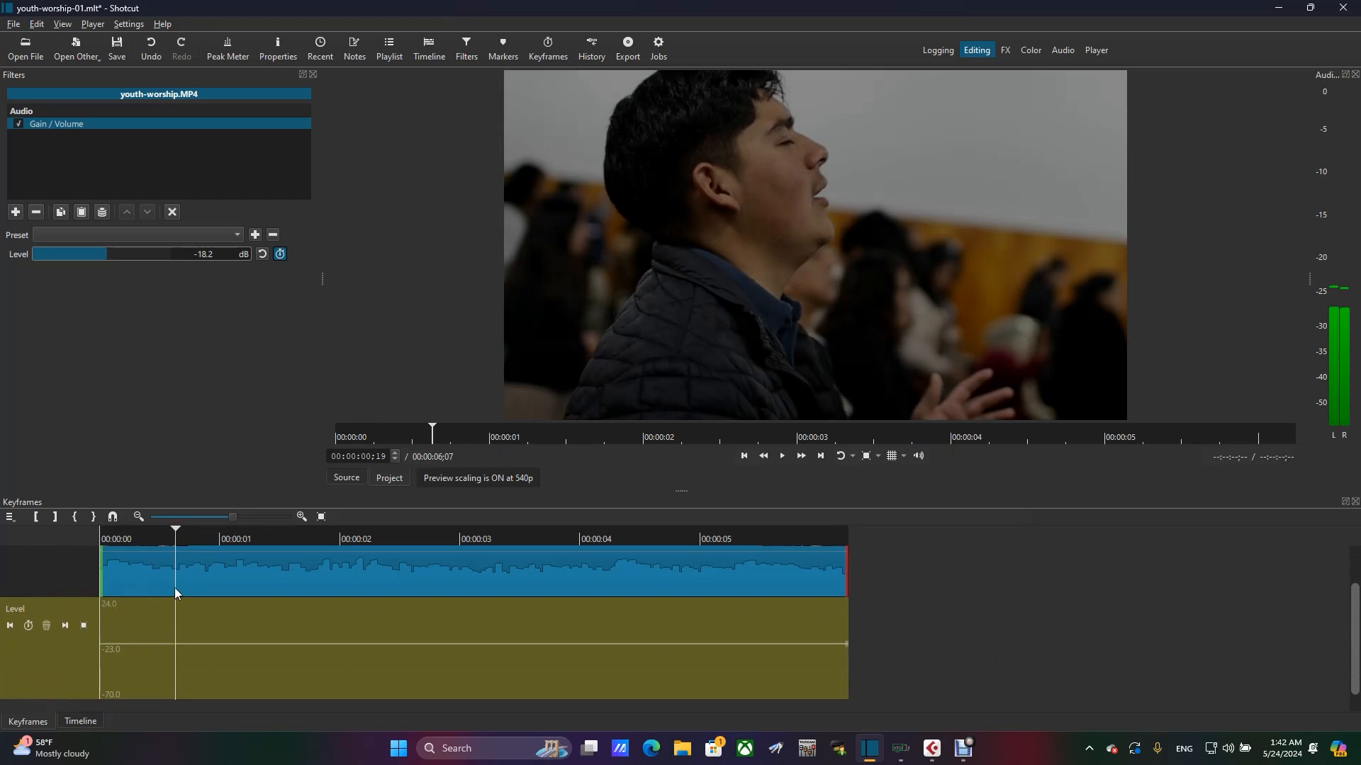
pyautogui.moveTo(176, 530); pyautogui.dragTo(151, 536)
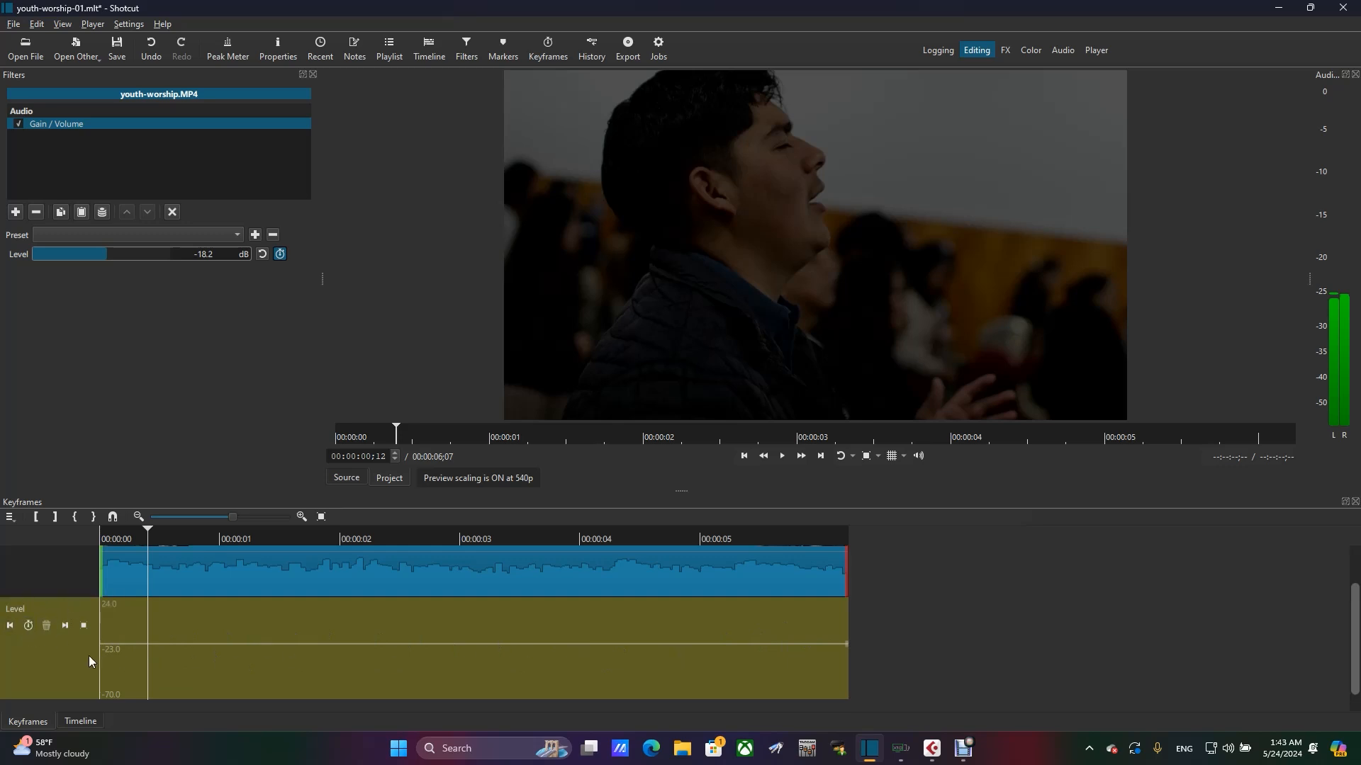
pyautogui.click(28, 626)
pyautogui.moveTo(146, 652)
# - Add a second Level keyframe at 00:00:01;01
pyautogui.moveTo(193, 538); pyautogui.dragTo(224, 538)
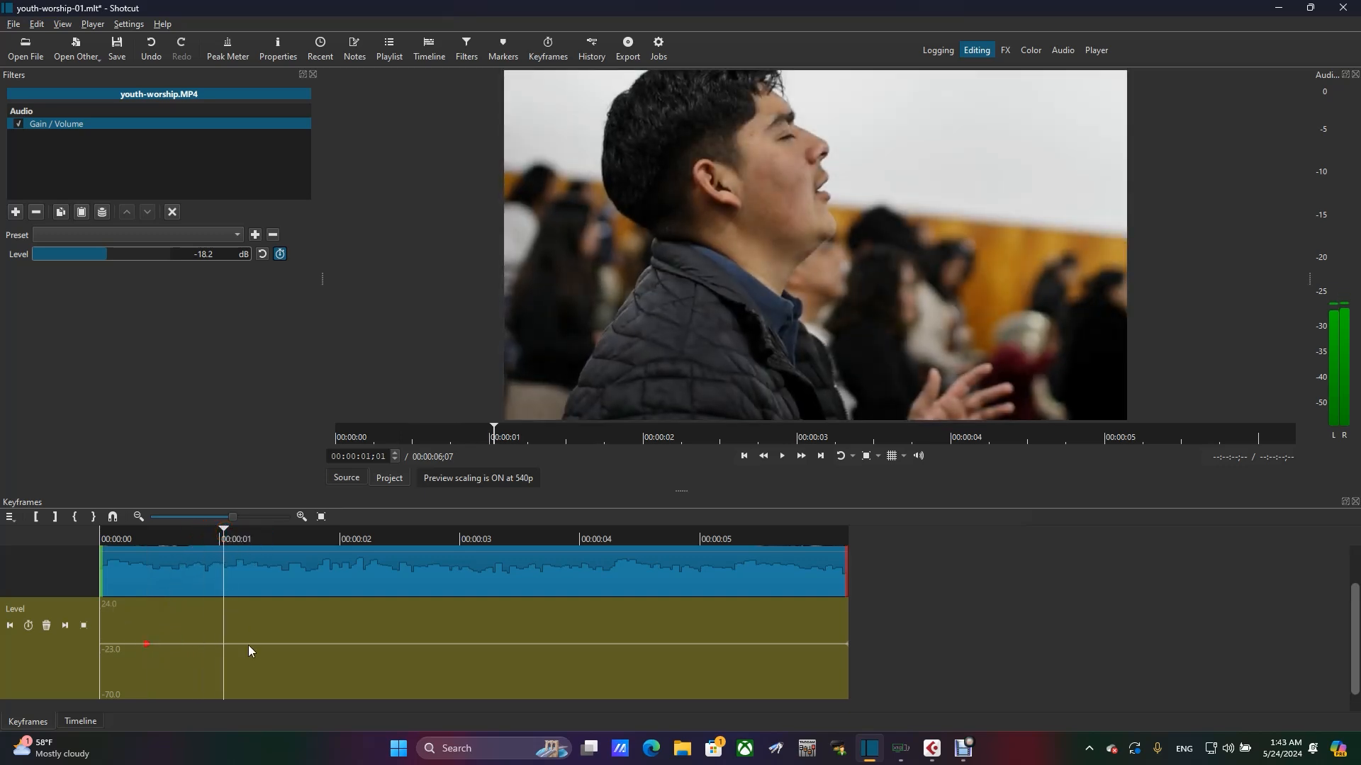
pyautogui.click(30, 626)
pyautogui.moveTo(227, 647)
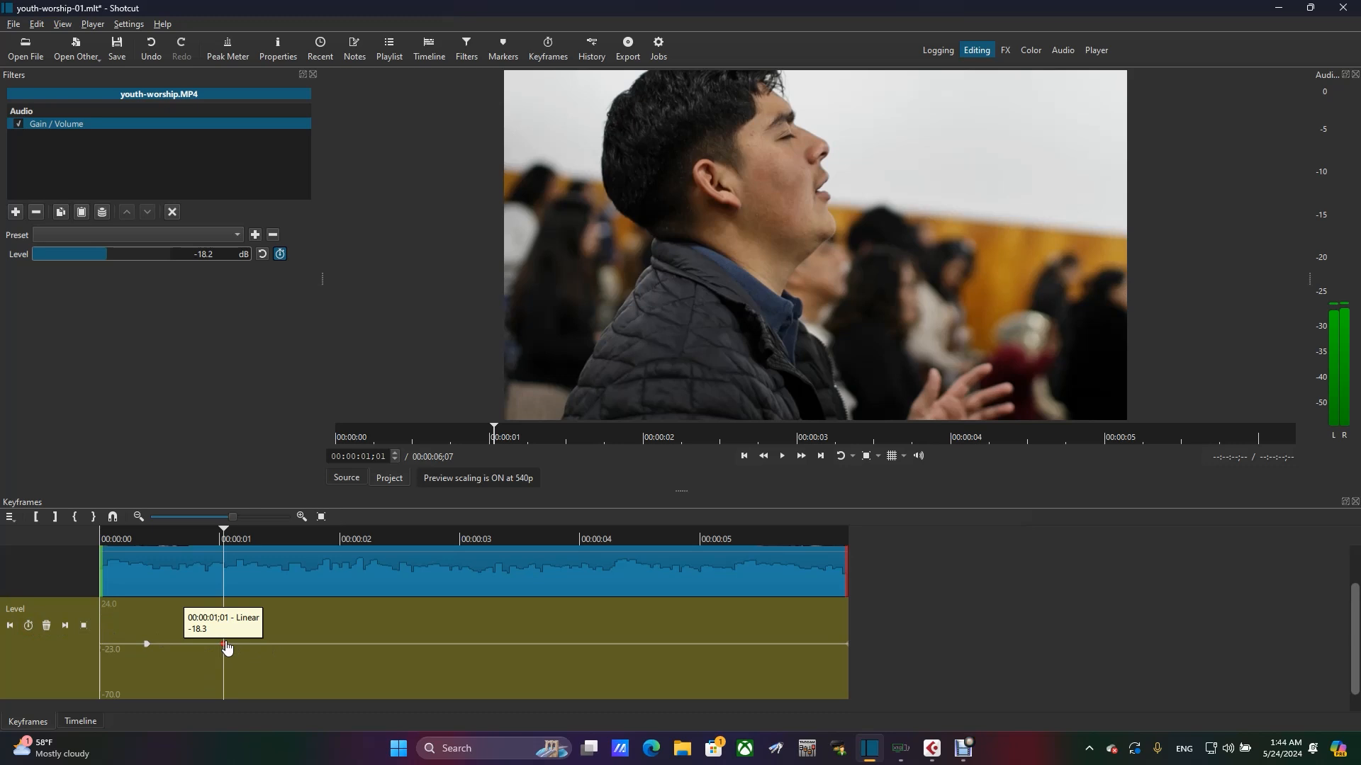
# - Jump back and forth between the two Level keyframes, ending on the one at 00:00:01;01
pyautogui.click(144, 644)
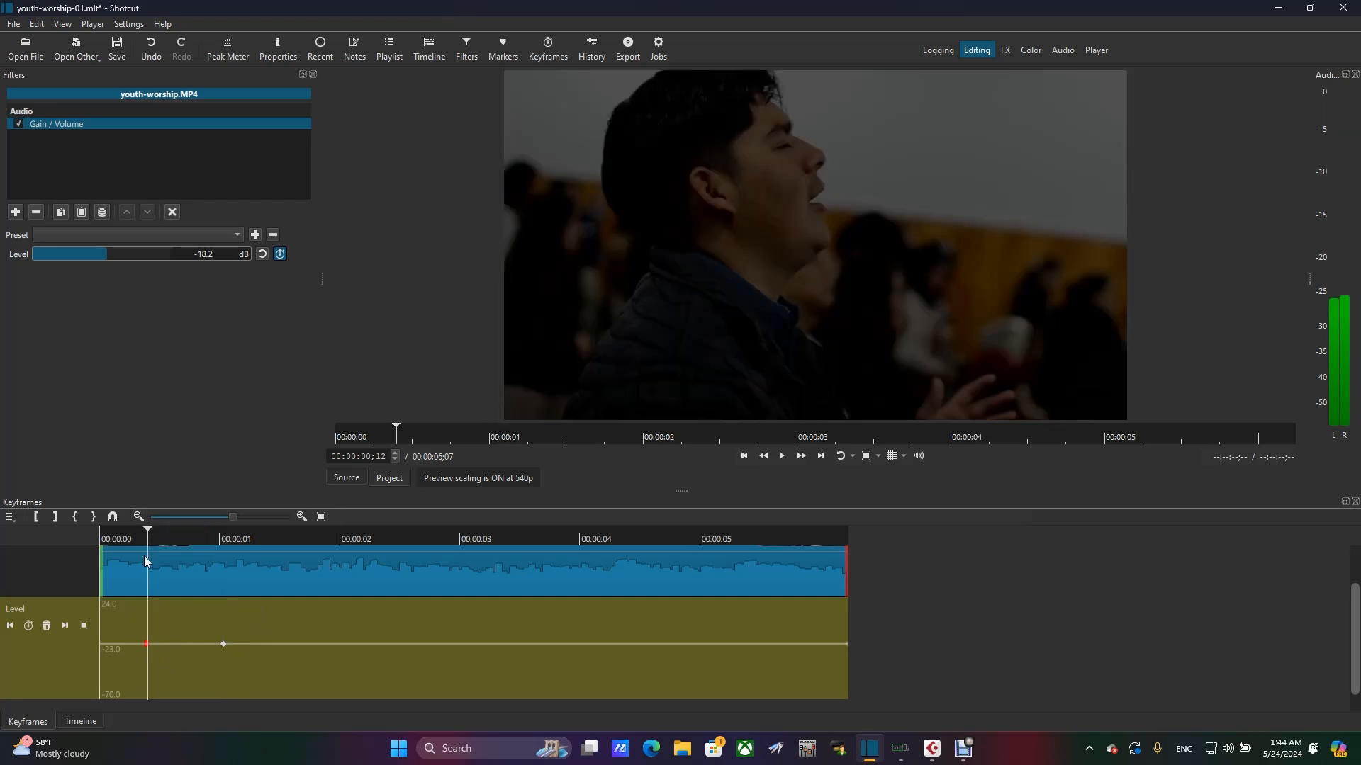
pyautogui.moveTo(147, 651)
pyautogui.click(66, 626)
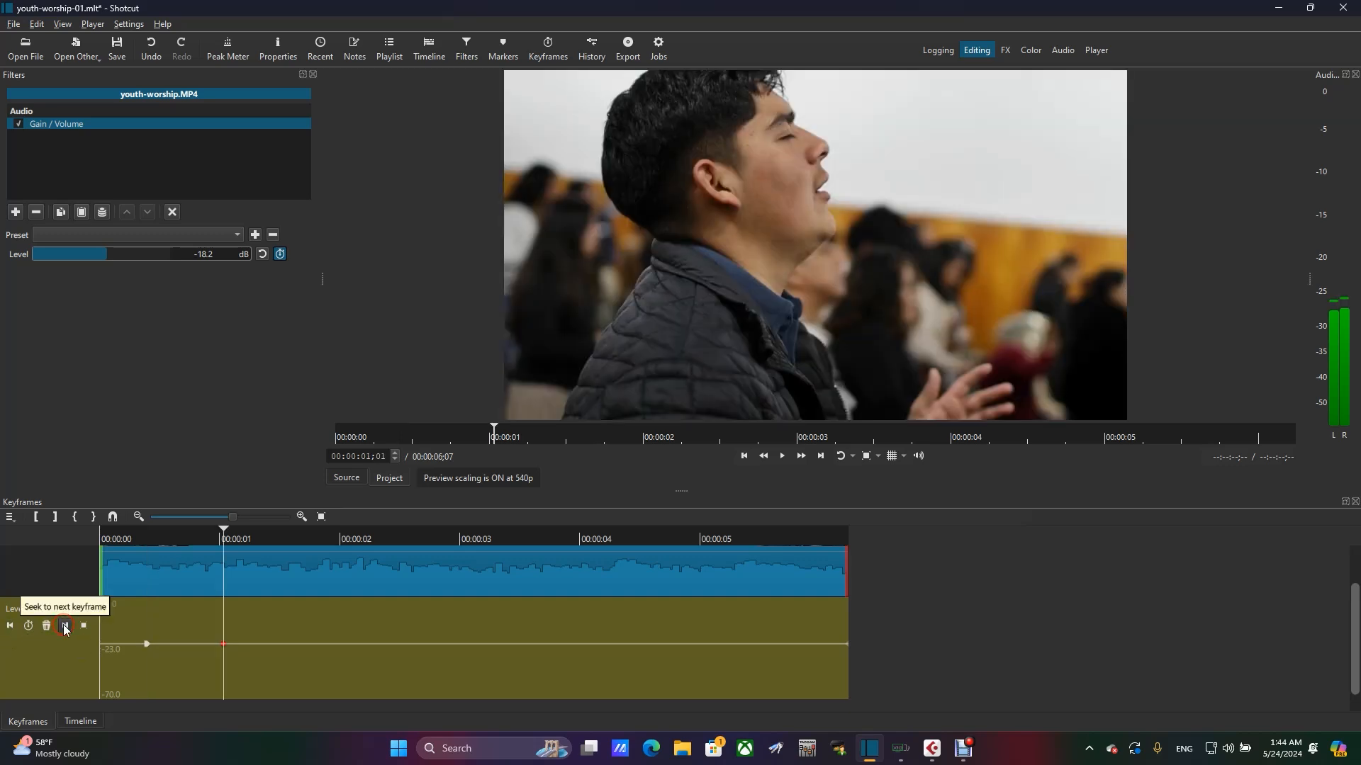
pyautogui.click(10, 626)
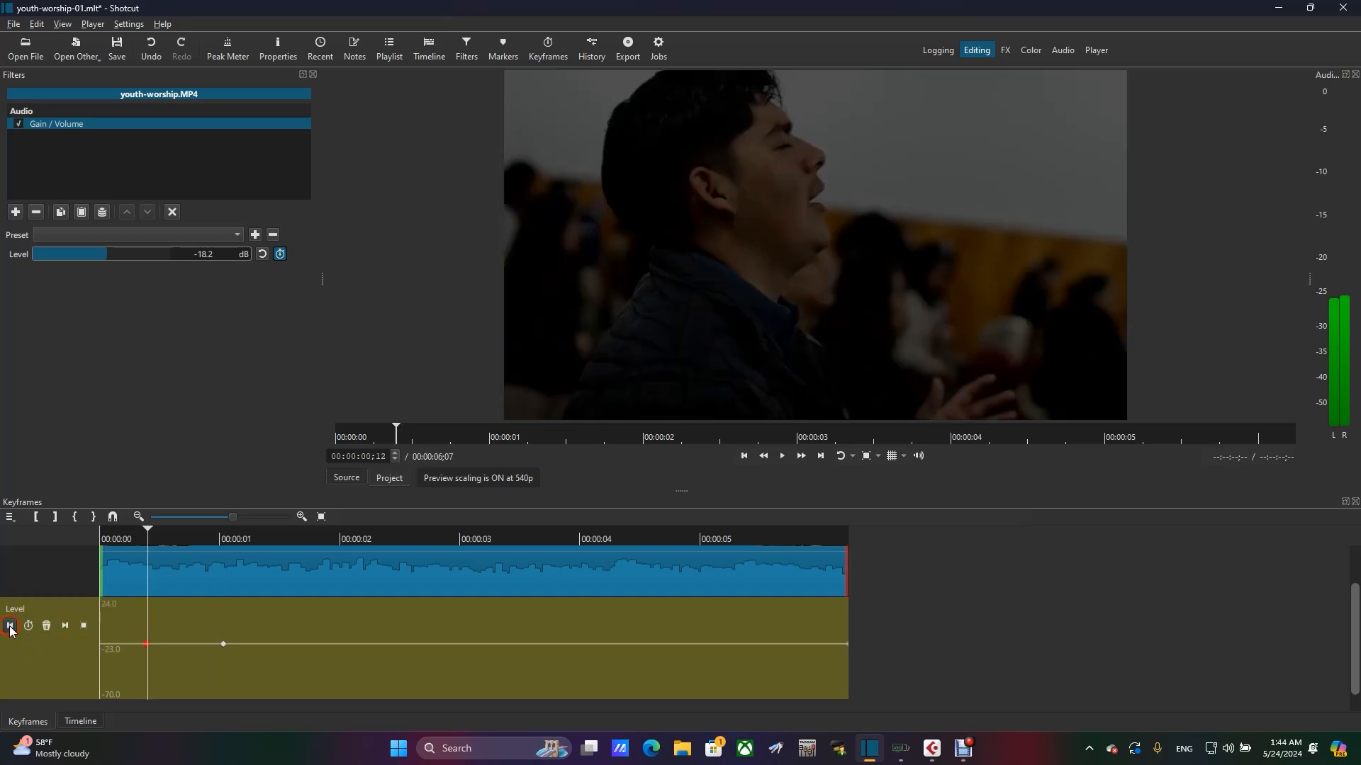
pyautogui.click(65, 626)
# - Add further Level keyframes at 00:00:02;21, 00:00:01;27 and 00:00:02;12
pyautogui.click(423, 530)
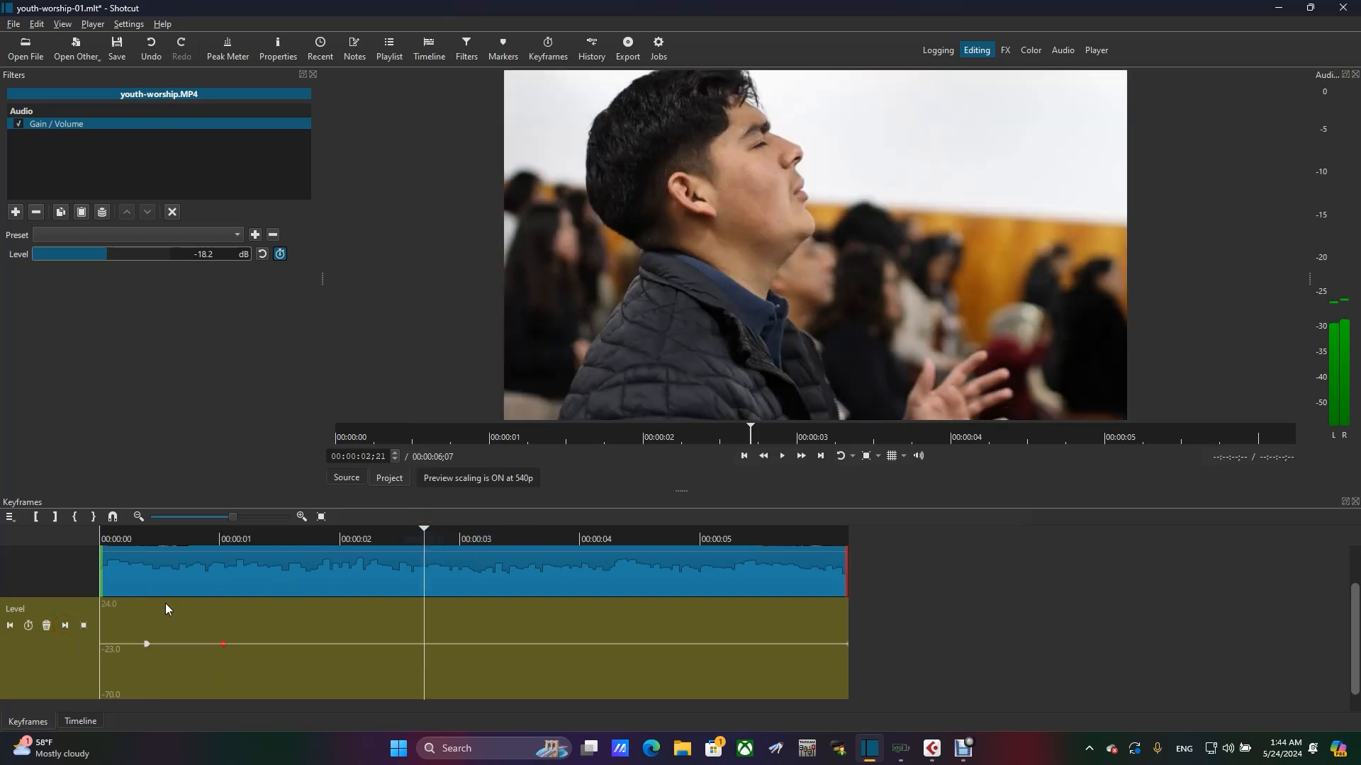
pyautogui.click(28, 626)
pyautogui.click(330, 540)
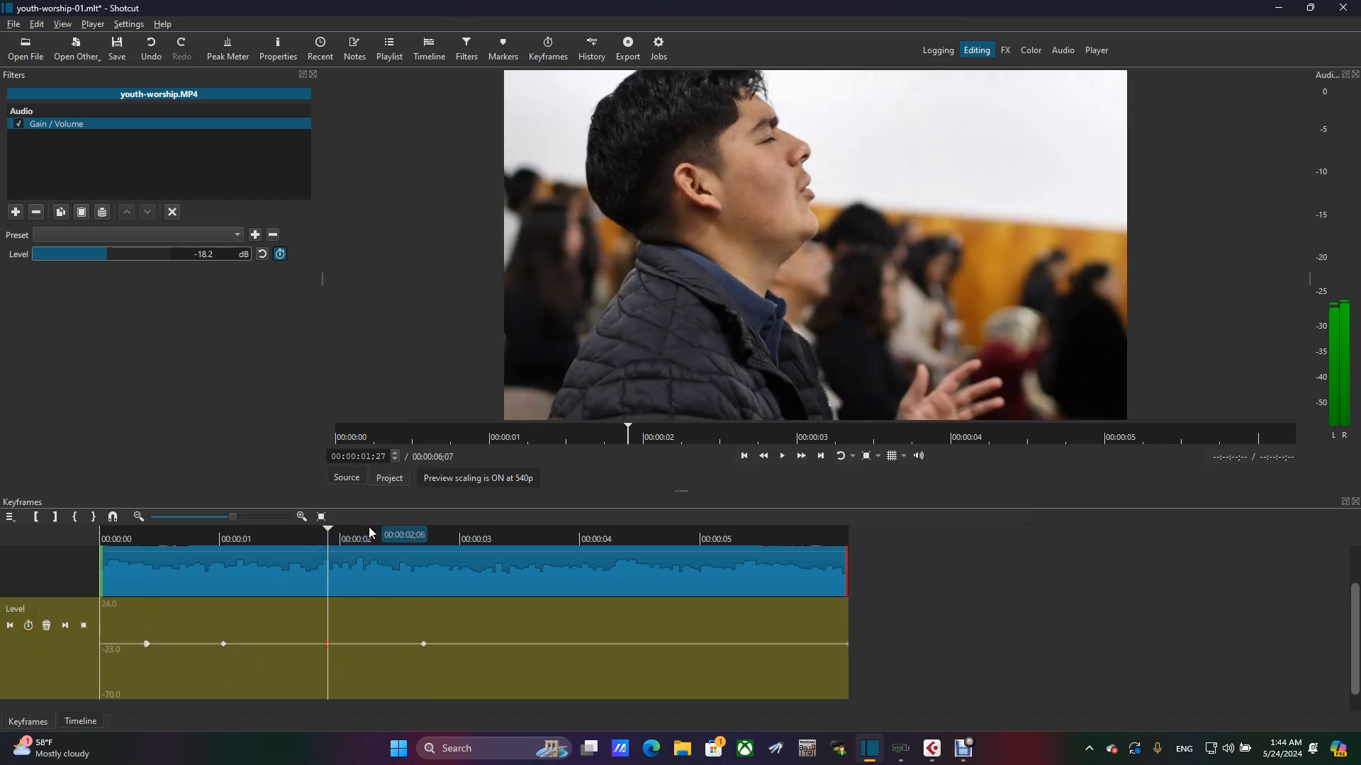
pyautogui.click(387, 538)
pyautogui.click(28, 625)
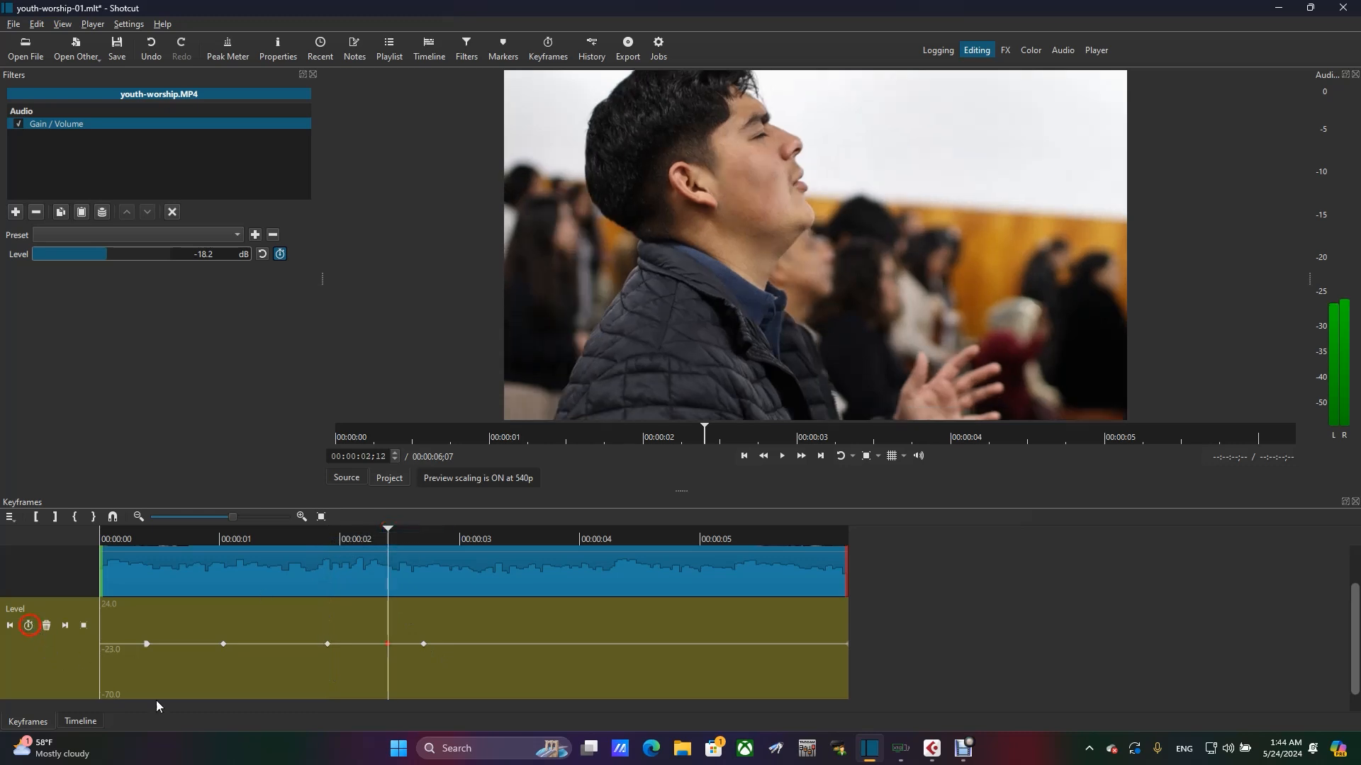
# - Move the first Level keyframe to the clip's start at -70 dB and add one at 00:00:00;16 with the Level at -37.6 dB
pyautogui.moveTo(177, 538); pyautogui.dragTo(167, 538)
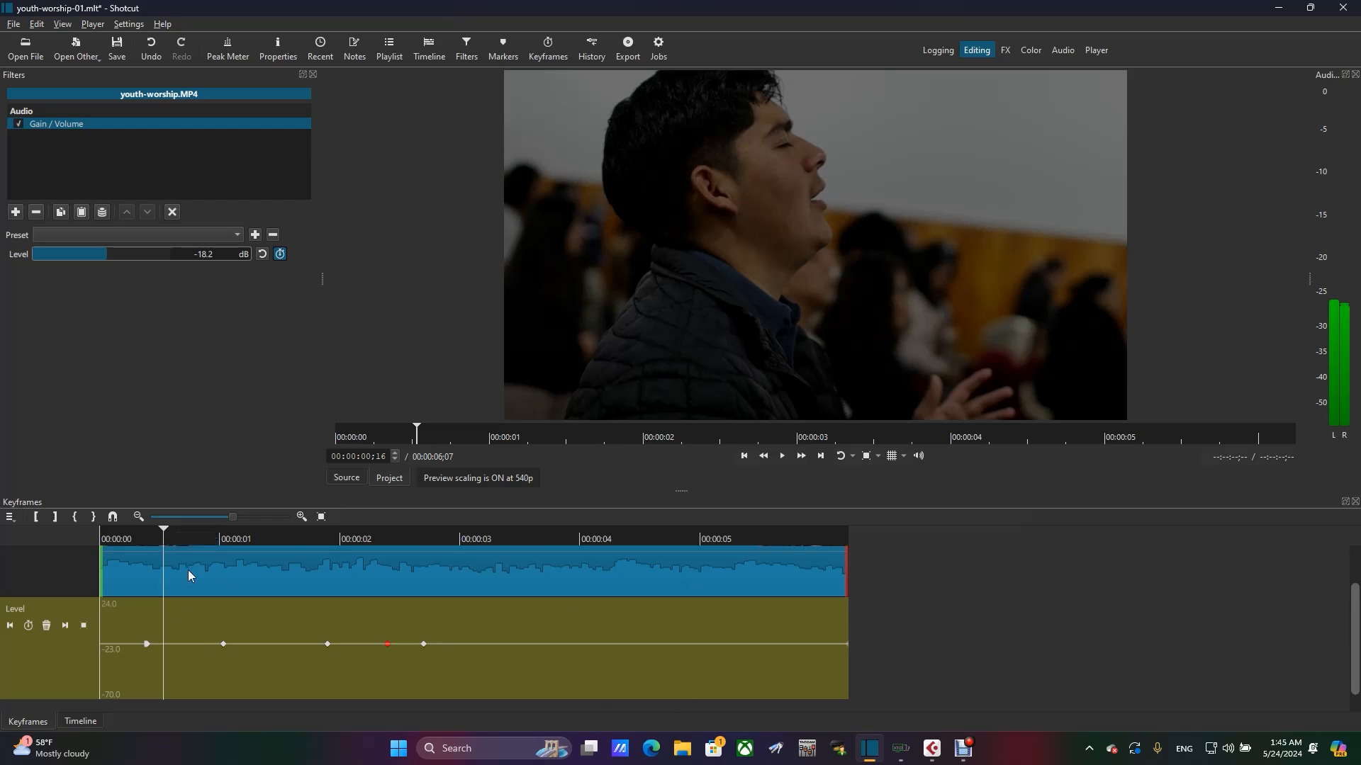
pyautogui.click(146, 646)
pyautogui.moveTo(146, 650); pyautogui.dragTo(78, 729)
pyautogui.moveTo(68, 253); pyautogui.dragTo(2, 269)
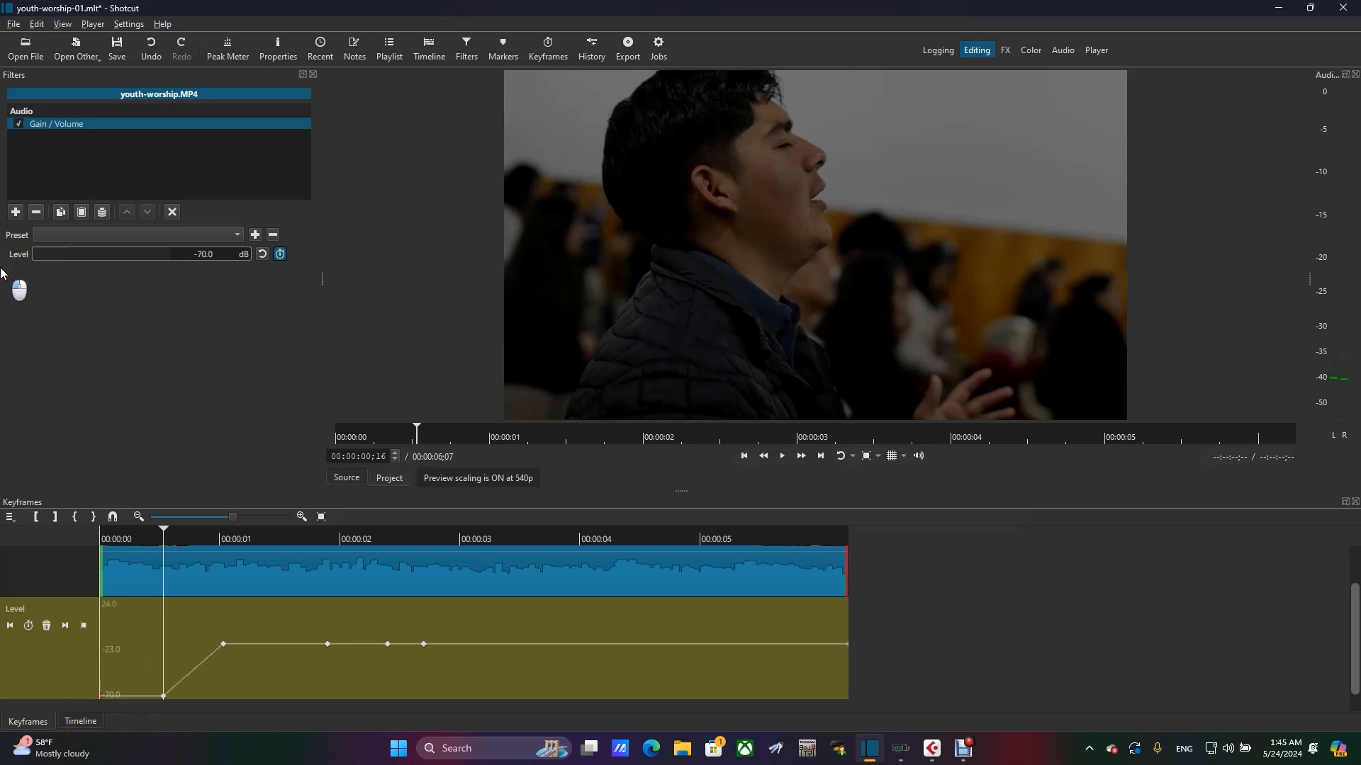
pyautogui.moveTo(43, 255); pyautogui.dragTo(78, 254)
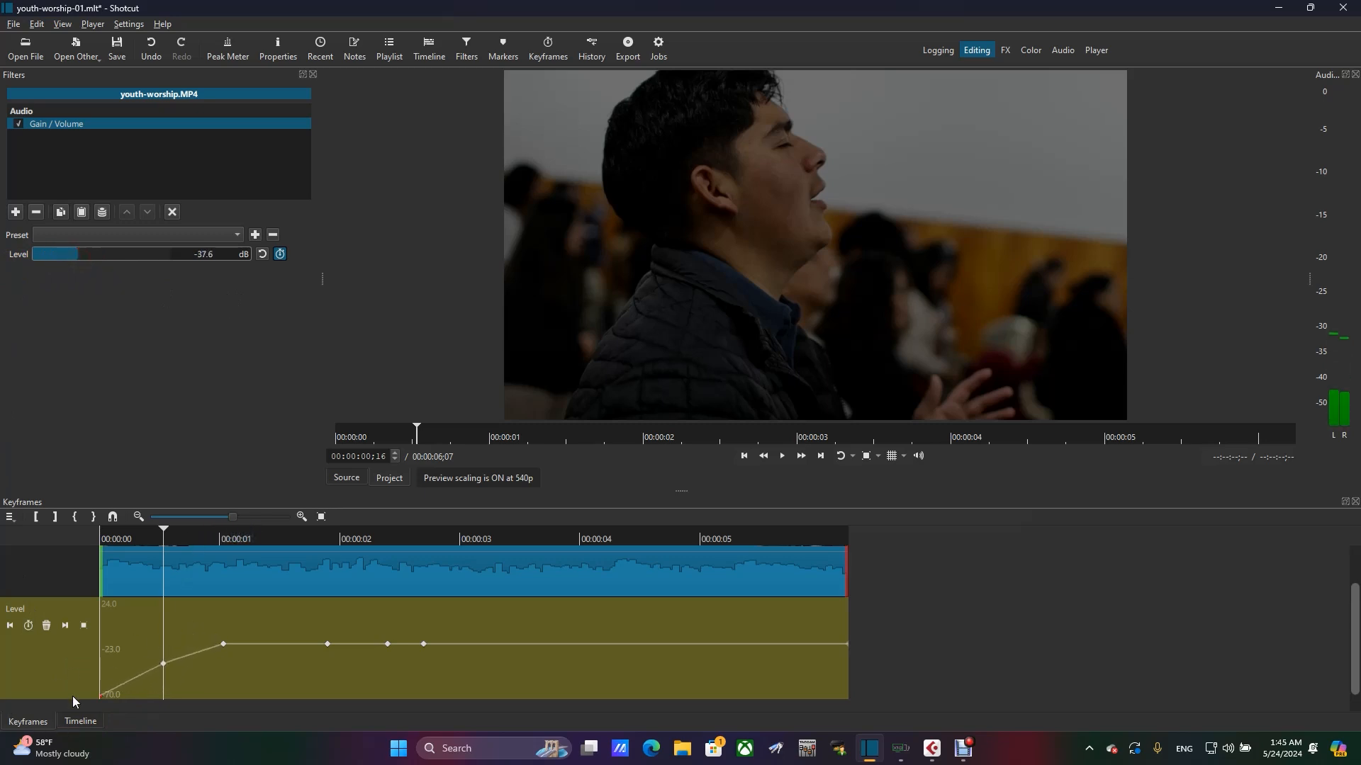
# - Shift the clip-start keyframe to 00:00:00;05 and set the Level at 00:00:00;16 to -14.9 dB
pyautogui.click(76, 721)
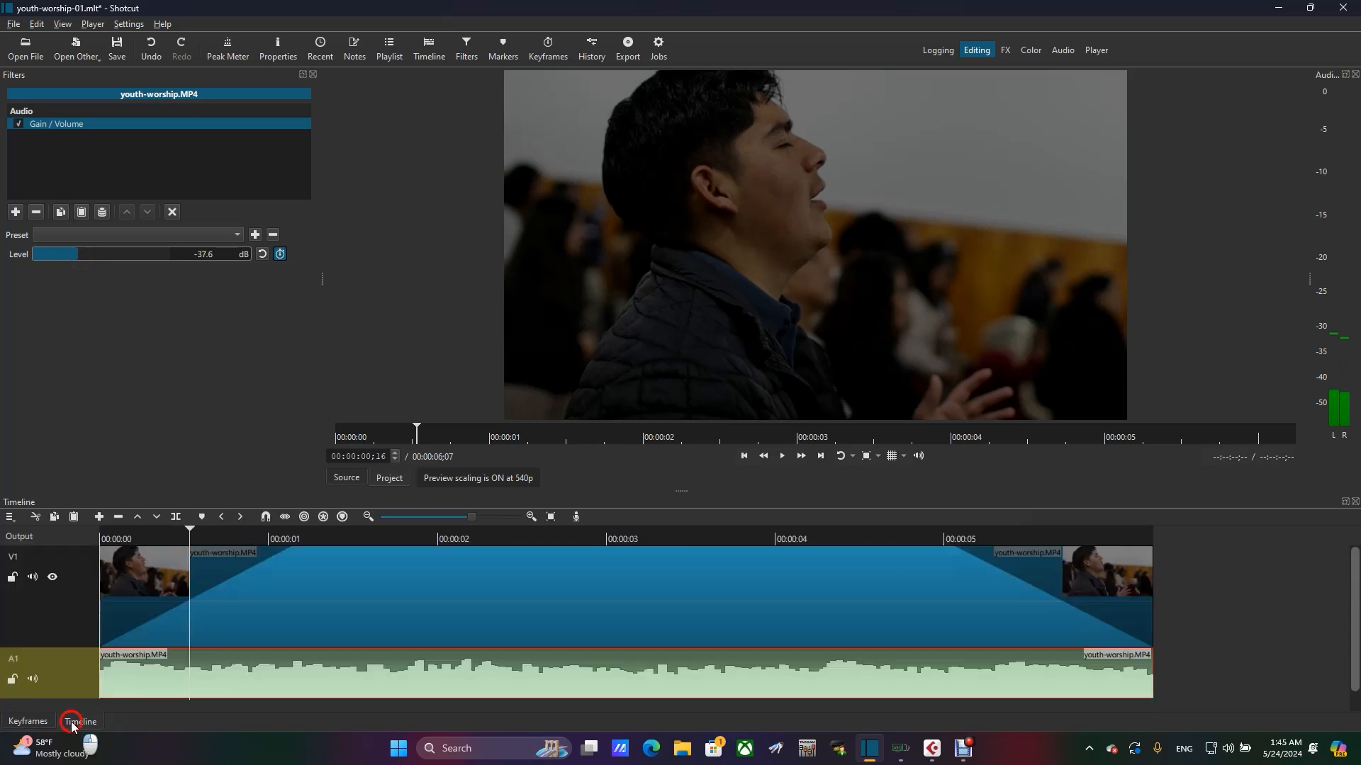
pyautogui.click(17, 720)
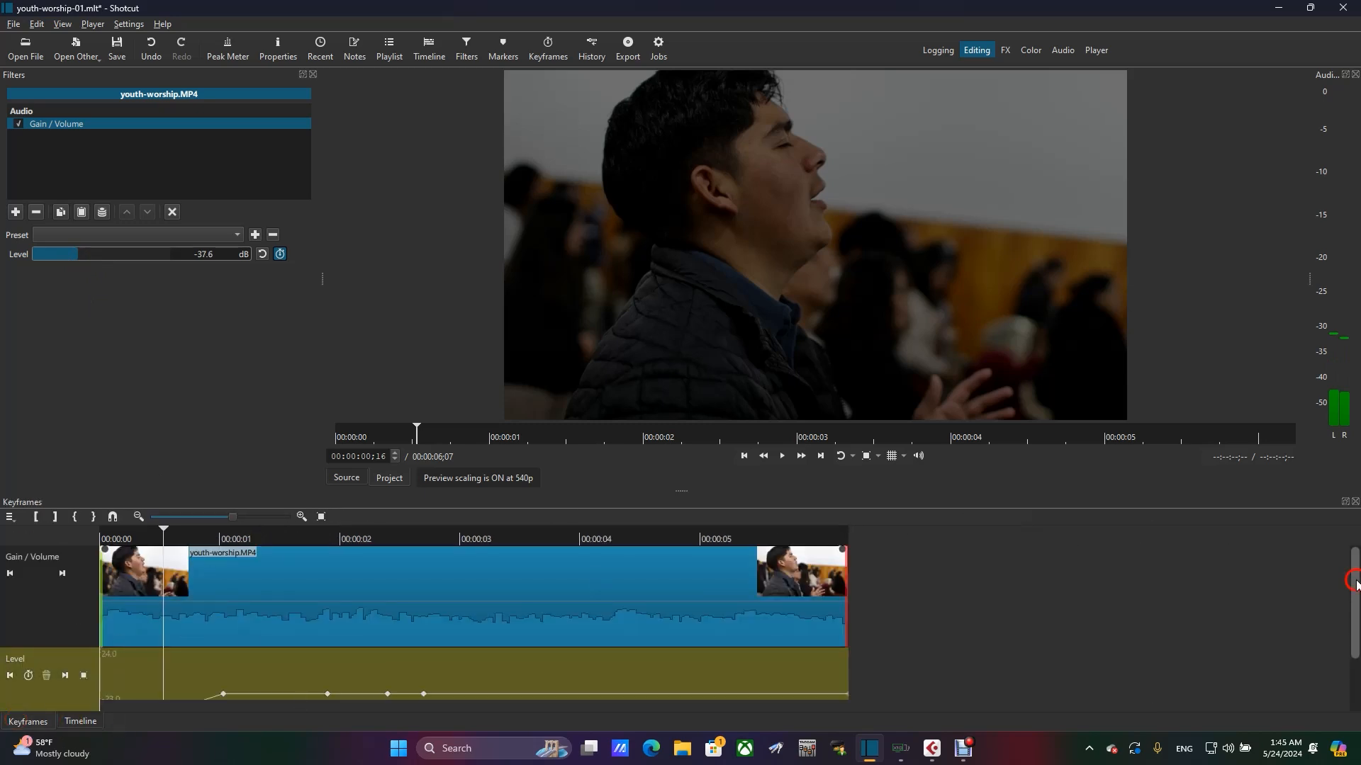
pyautogui.moveTo(1354, 583); pyautogui.dragTo(1351, 652)
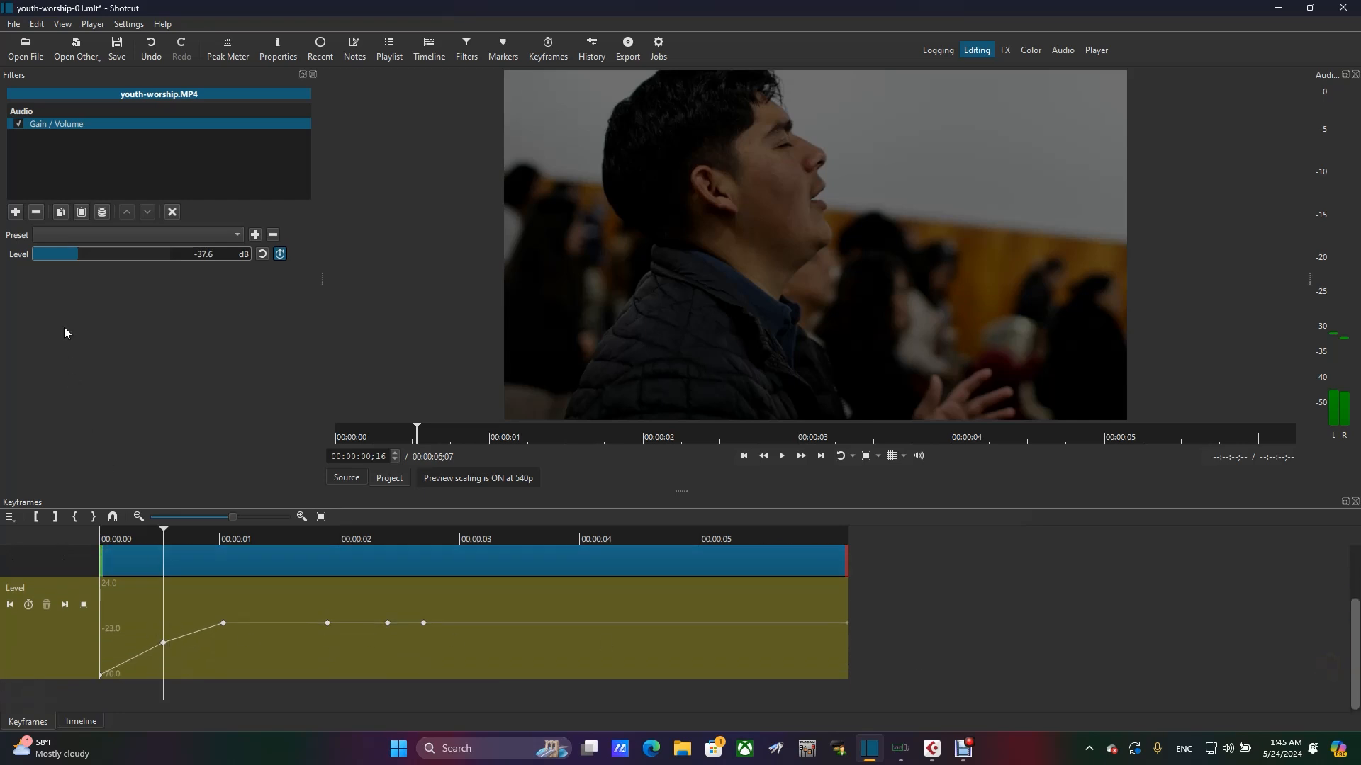
pyautogui.click(88, 254)
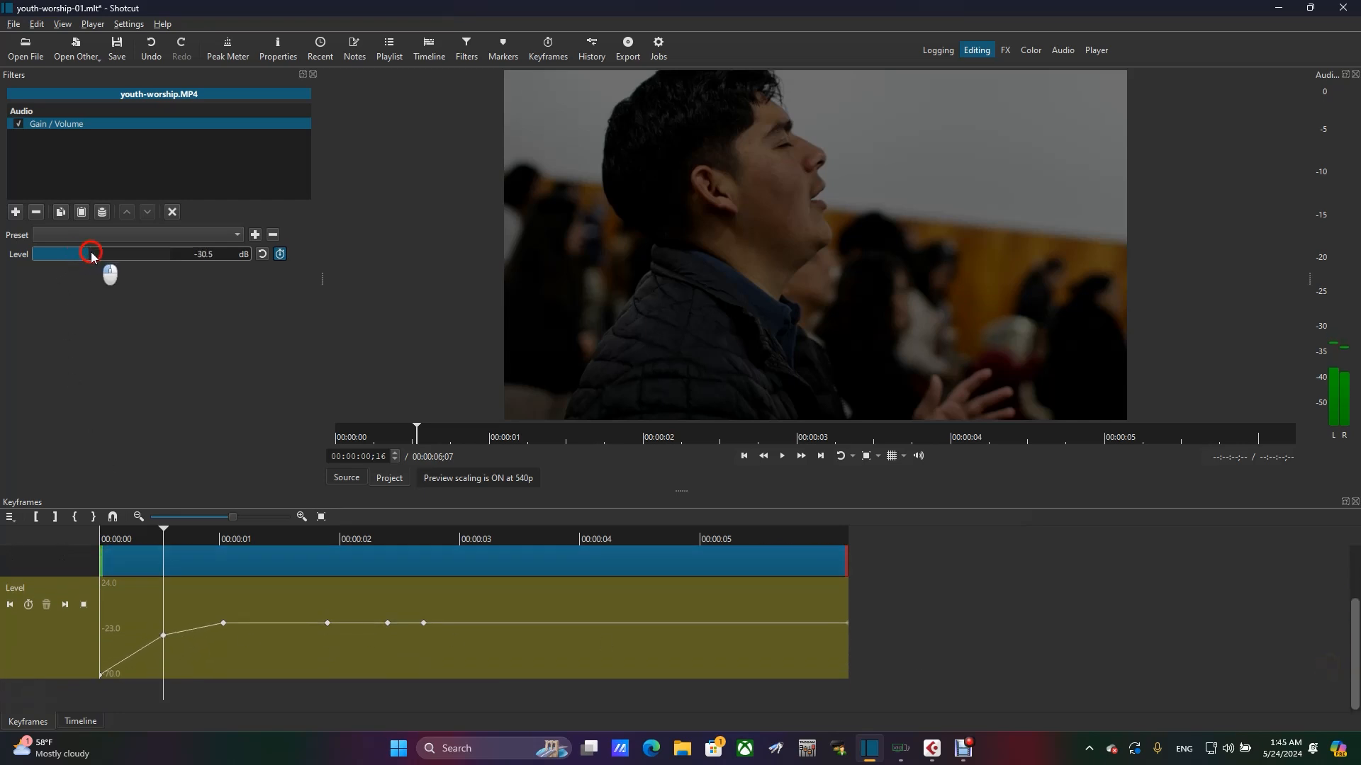
pyautogui.moveTo(101, 676); pyautogui.dragTo(119, 675)
pyautogui.click(99, 255)
pyautogui.moveTo(99, 256); pyautogui.dragTo(114, 264)
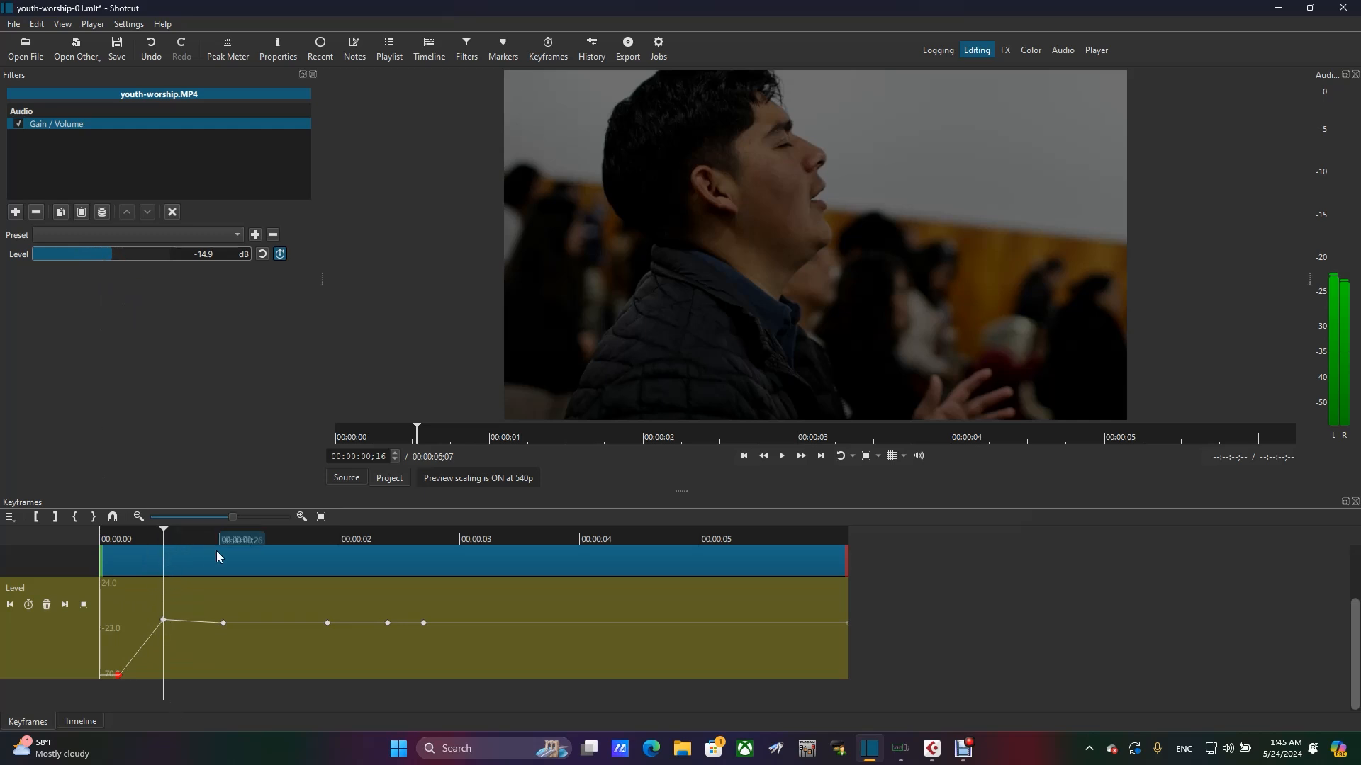
# - Move the second Level keyframe to 00:00:00;15 at about -18.4 dB, and put the first keyframe back at the clip's start
pyautogui.click(267, 539)
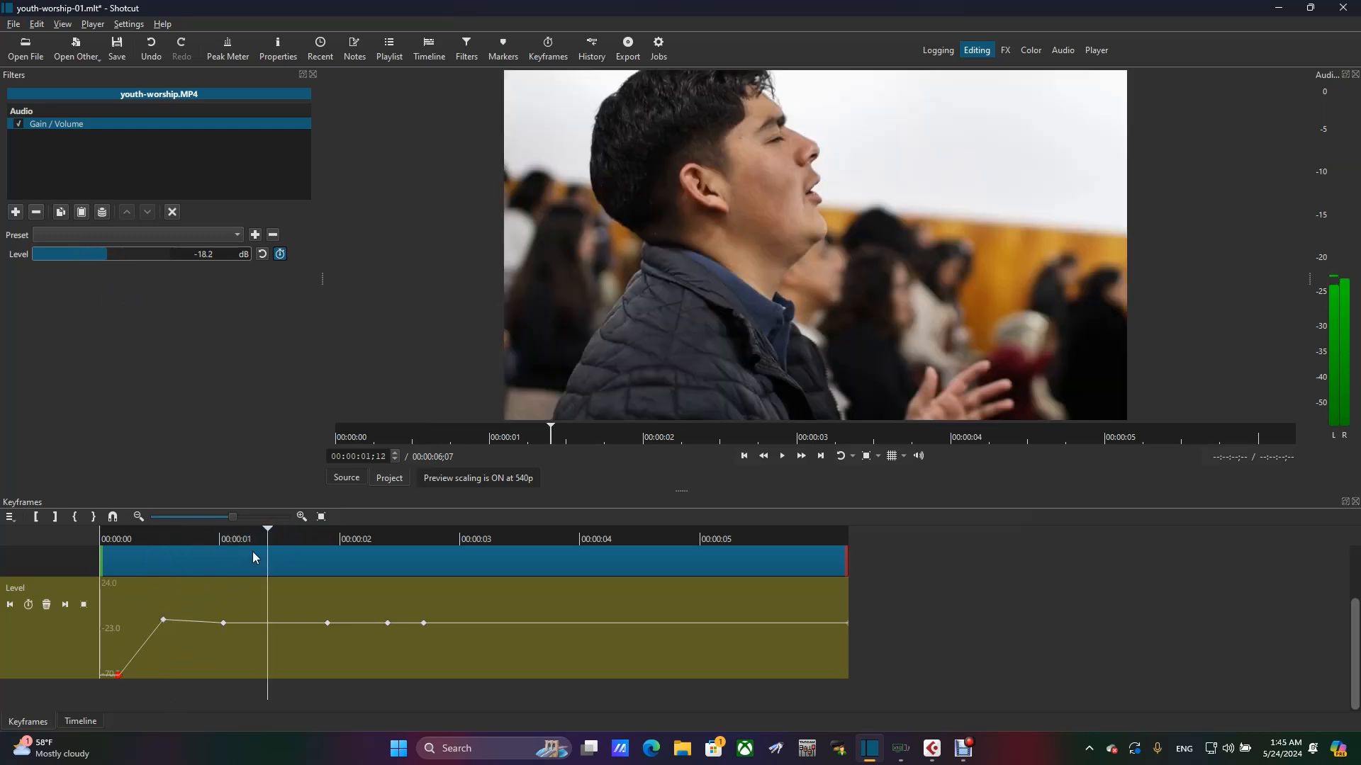
pyautogui.click(164, 621)
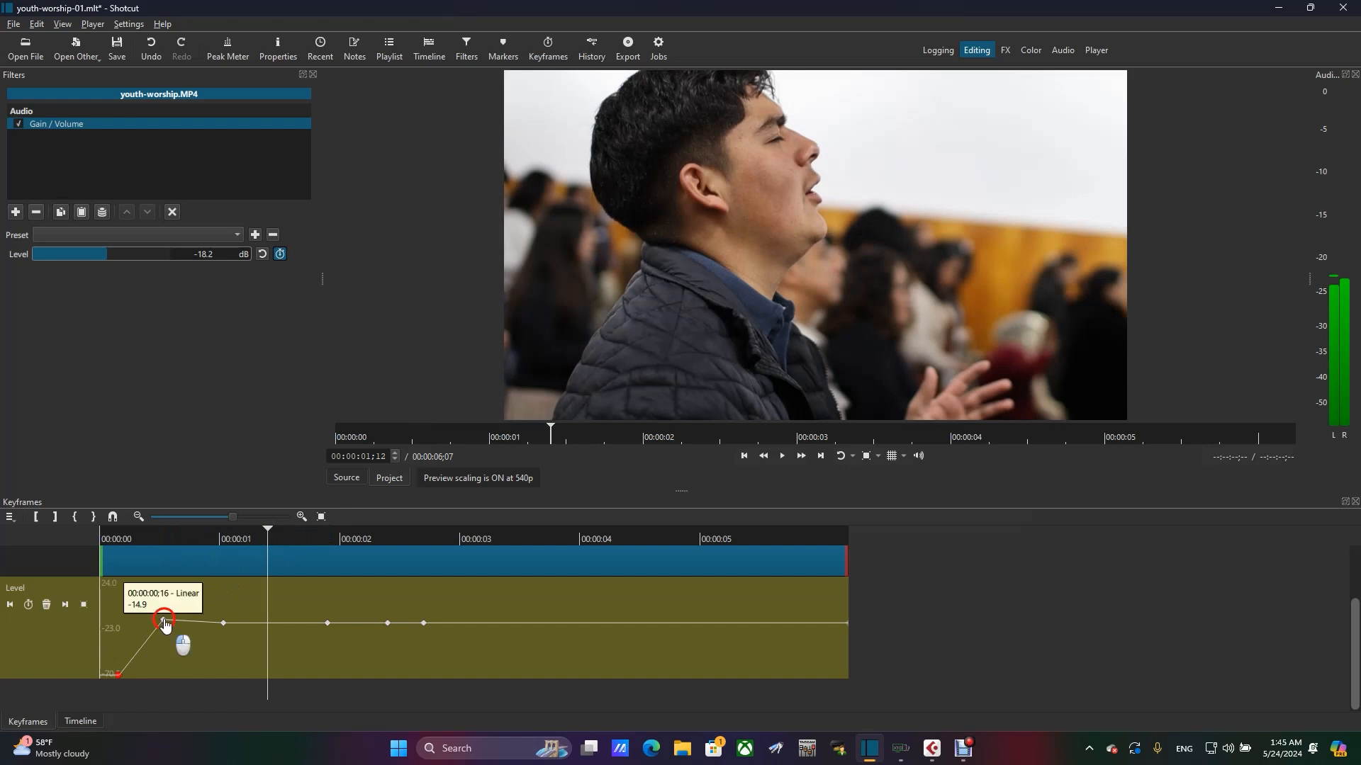
pyautogui.moveTo(164, 621); pyautogui.dragTo(161, 611)
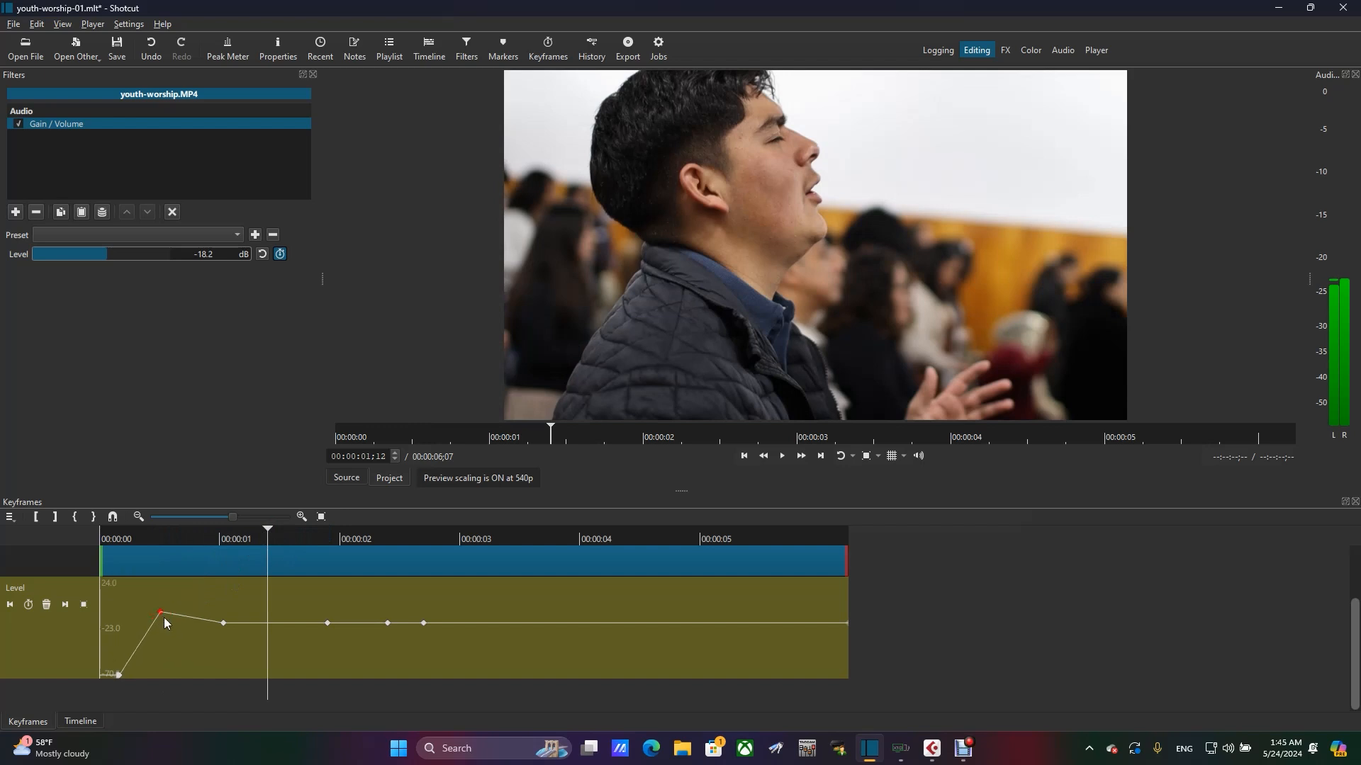
pyautogui.moveTo(161, 620)
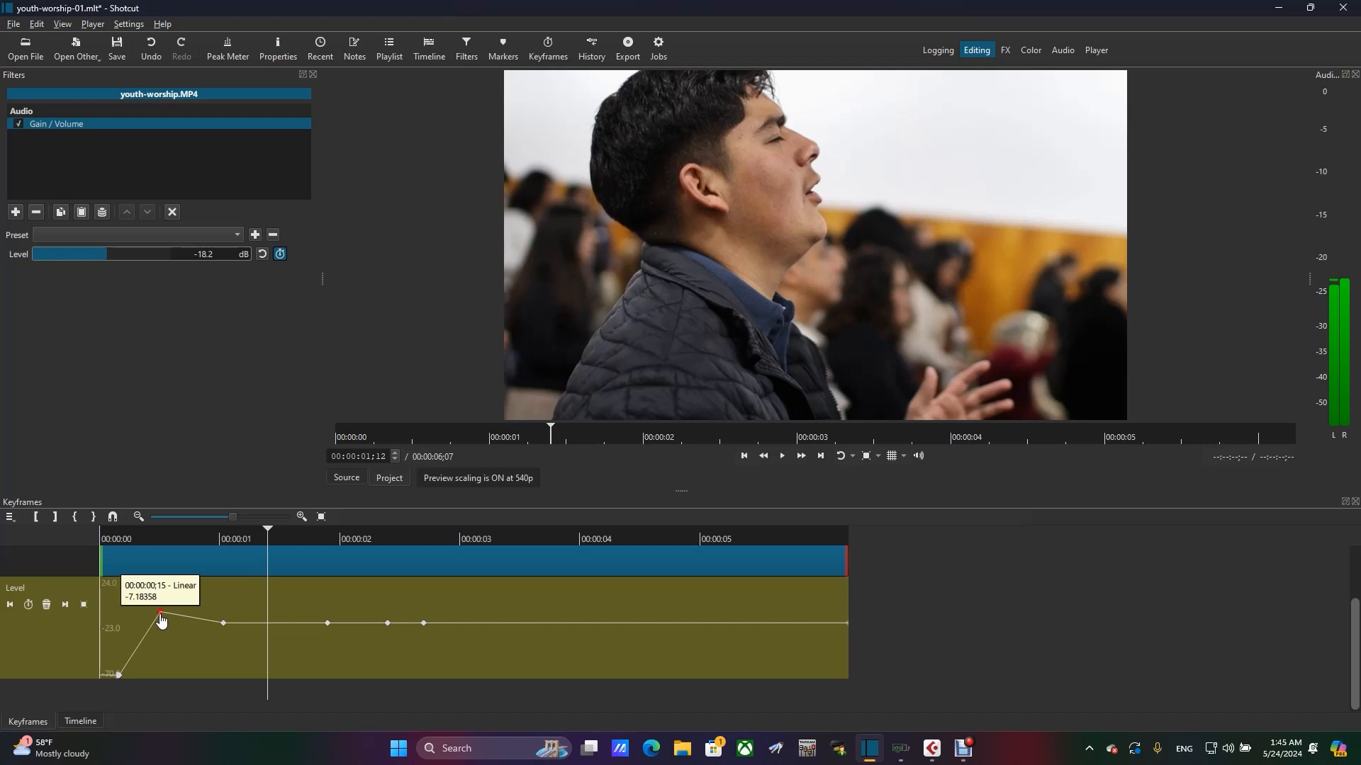
pyautogui.click(161, 615)
pyautogui.moveTo(161, 617); pyautogui.dragTo(158, 626)
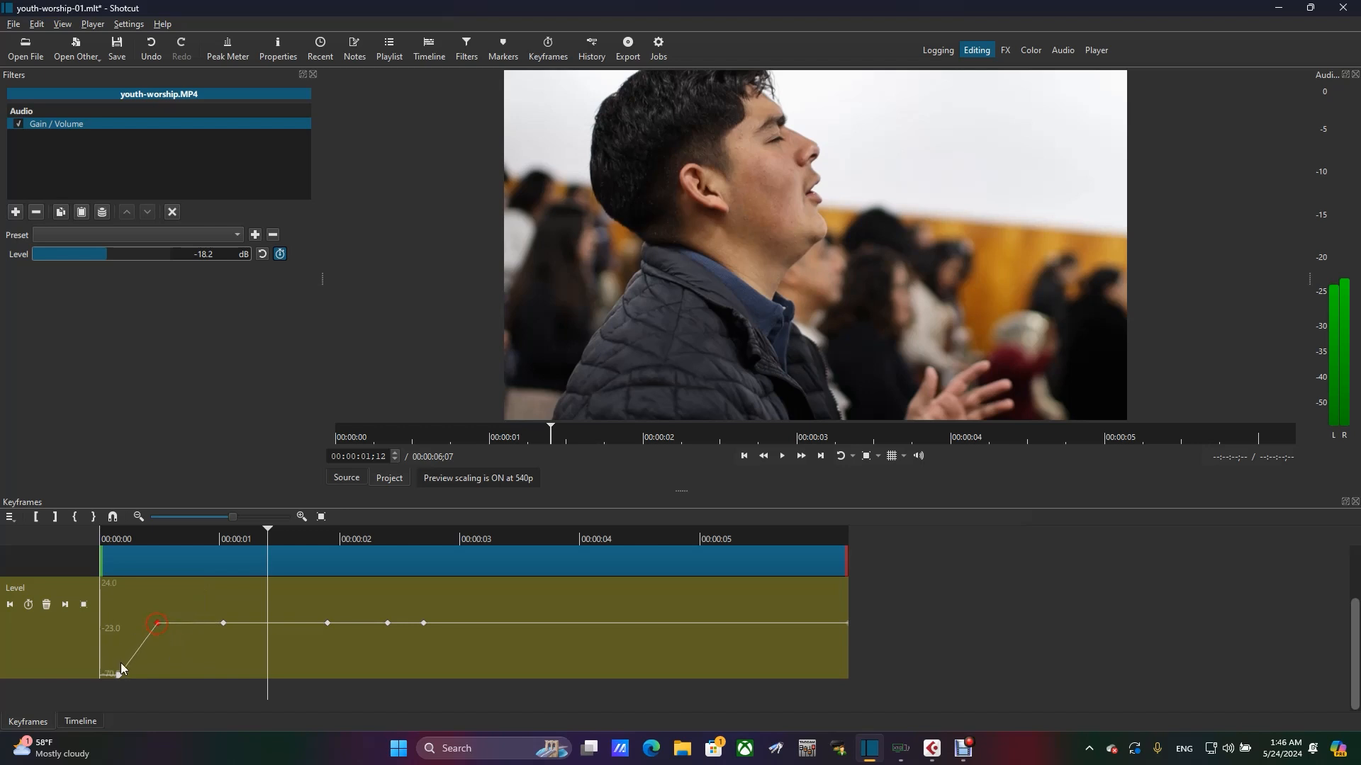
pyautogui.click(119, 674)
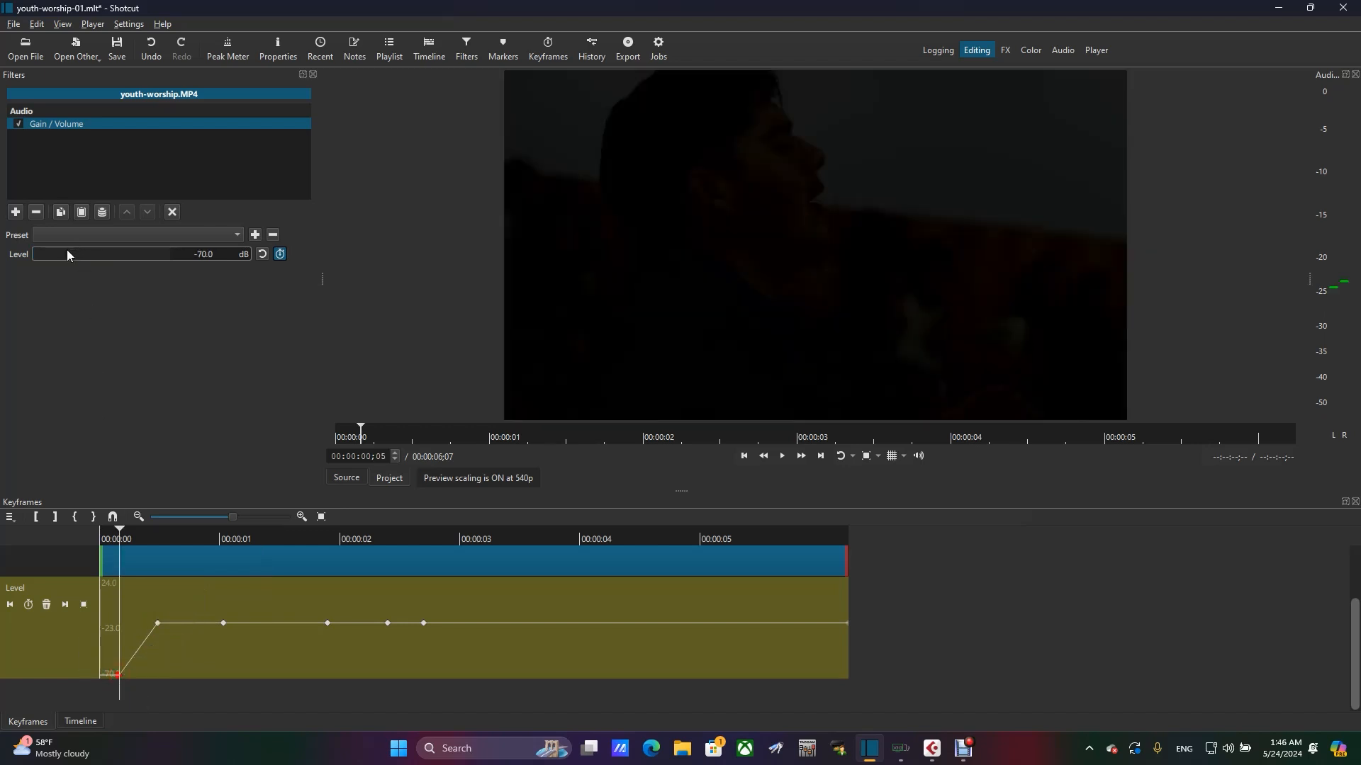
pyautogui.click(90, 684)
# - Scrub frame by frame through the fade-in up to 00:00:00;20 to check how the Level changes
pyautogui.click(117, 533)
pyautogui.moveTo(117, 533); pyautogui.dragTo(131, 533)
pyautogui.press('Right')
pyautogui.press('Right')
pyautogui.press('Right')
pyautogui.press('Right')
pyautogui.press('Right')
pyautogui.press('Right')
pyautogui.press('Right')
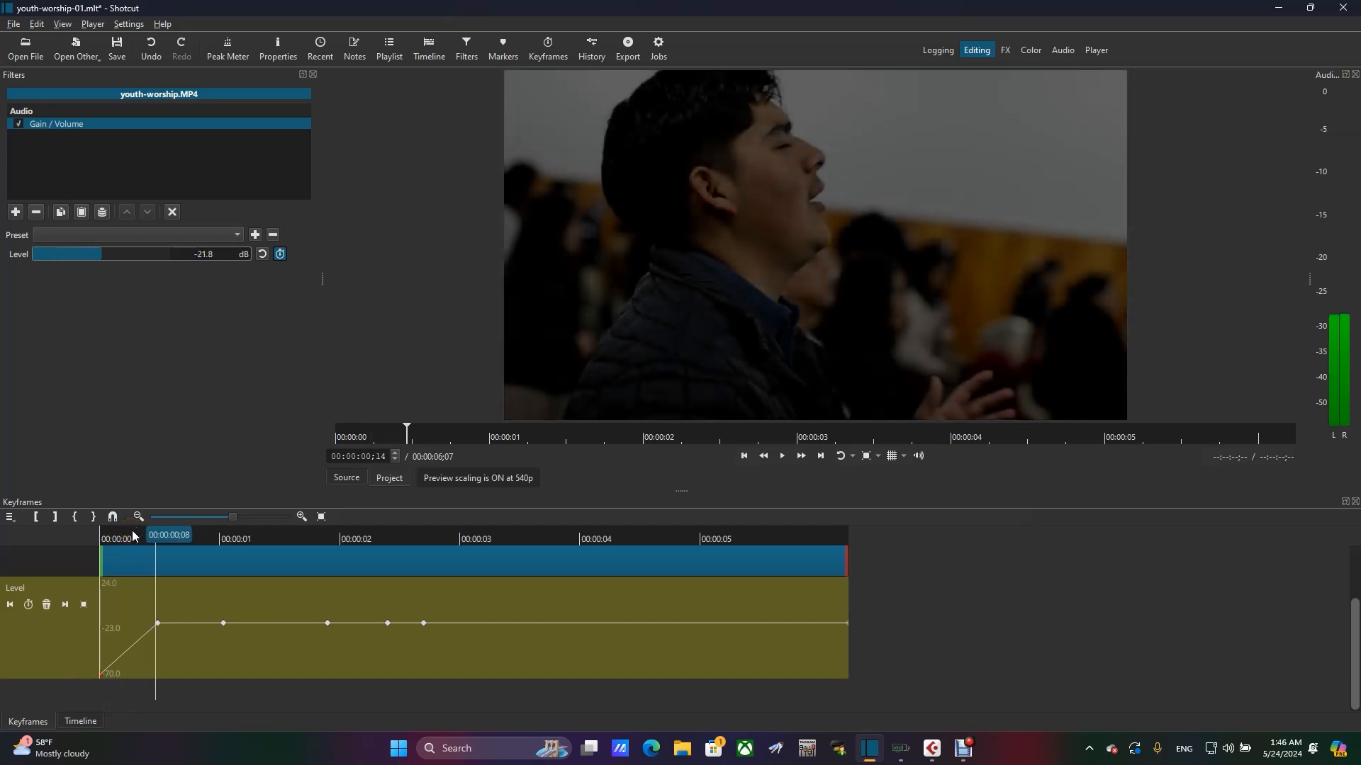
pyautogui.click(163, 537)
pyautogui.press('Right')
pyautogui.press('Right')
pyautogui.press('Right')
pyautogui.press('Right')
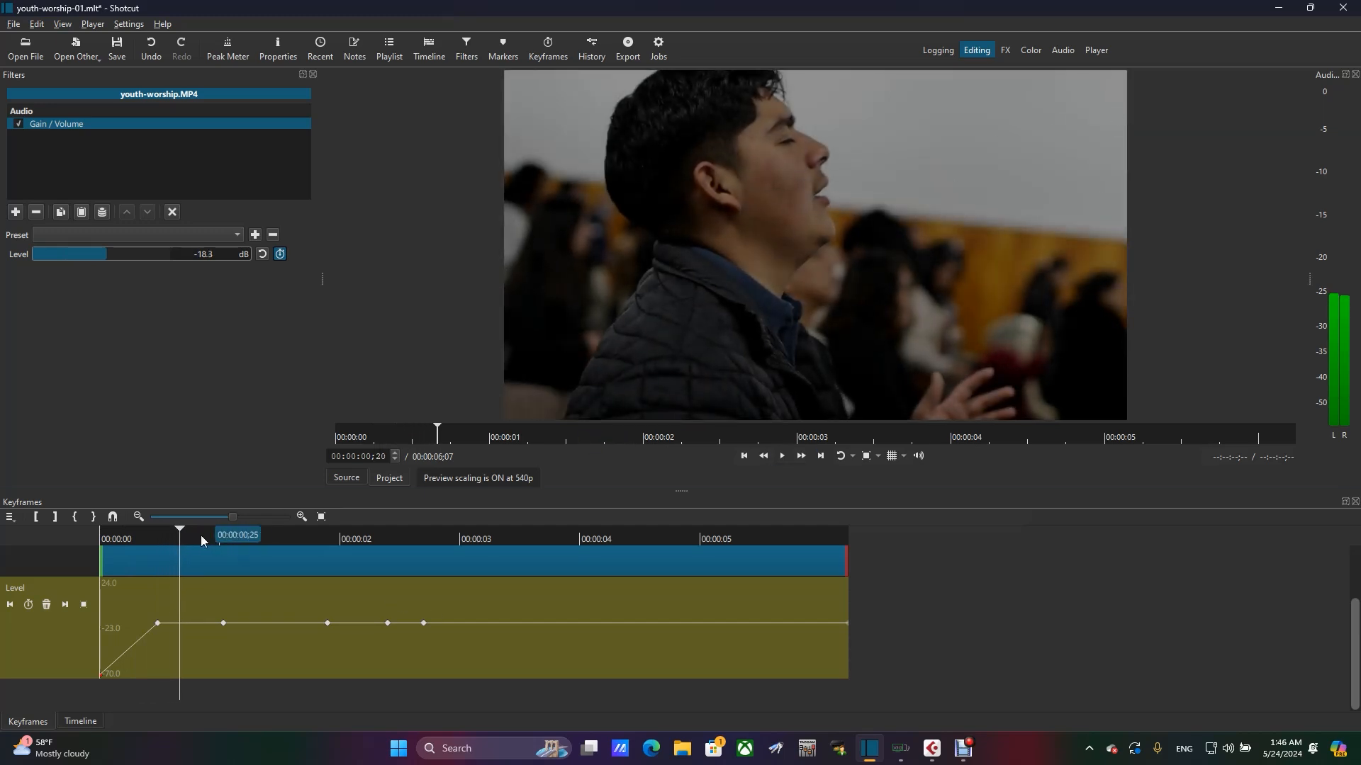
# - Advance the playhead to 00:00:01;06 and move the Level keyframe at 00:00:01;01 to that position
pyautogui.press('Right')
pyautogui.press('Right')
pyautogui.press('Right')
pyautogui.press('Right')
pyautogui.press('Right')
pyautogui.press('Right')
pyautogui.press('Right')
pyautogui.press('Right')
pyautogui.press('Right')
pyautogui.press('Right')
pyautogui.press('Right')
pyautogui.press('Right')
pyautogui.press('Right')
pyautogui.press('Right')
pyautogui.press('Right')
pyautogui.press('Right')
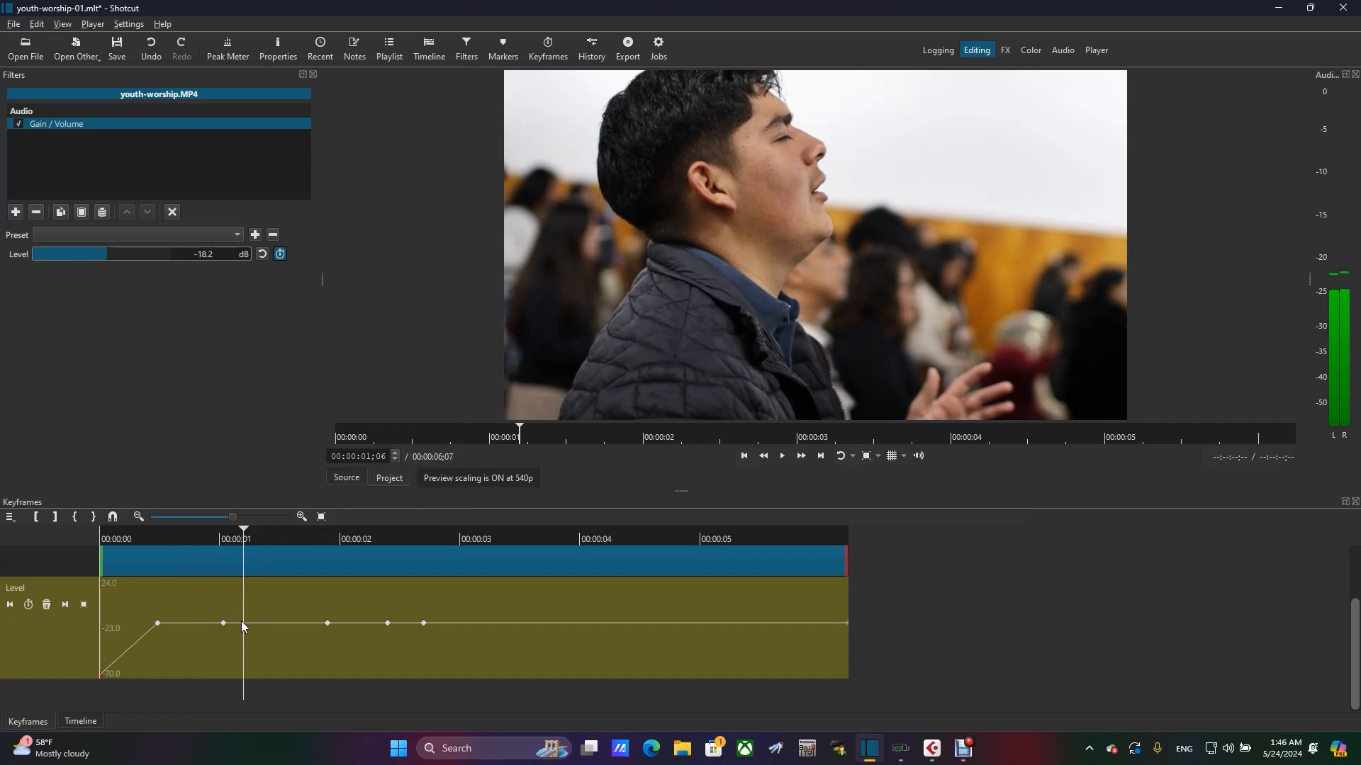
pyautogui.moveTo(222, 628); pyautogui.dragTo(244, 627)
# - Try to delete the Level keyframe at 00:00:00;15, and undo the deletion
pyautogui.click(158, 625)
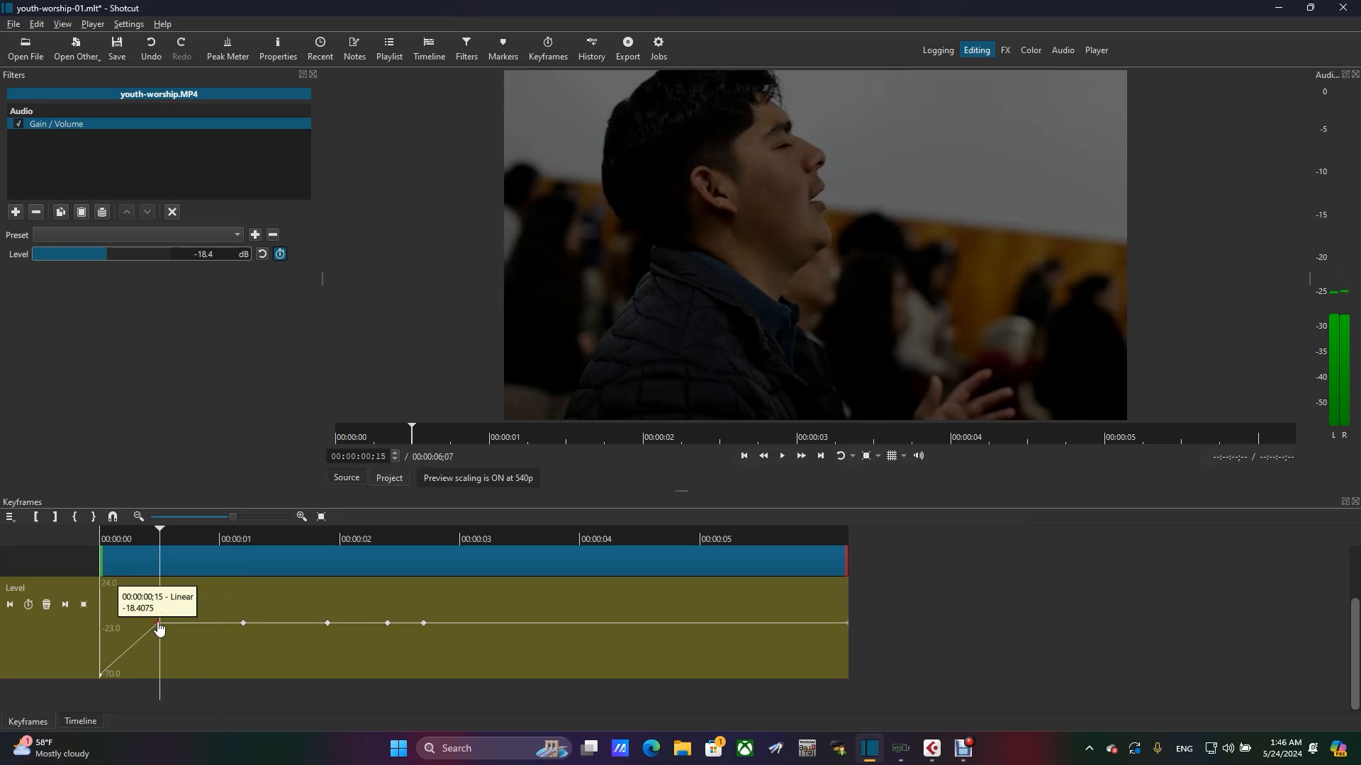
pyautogui.press('Delete')
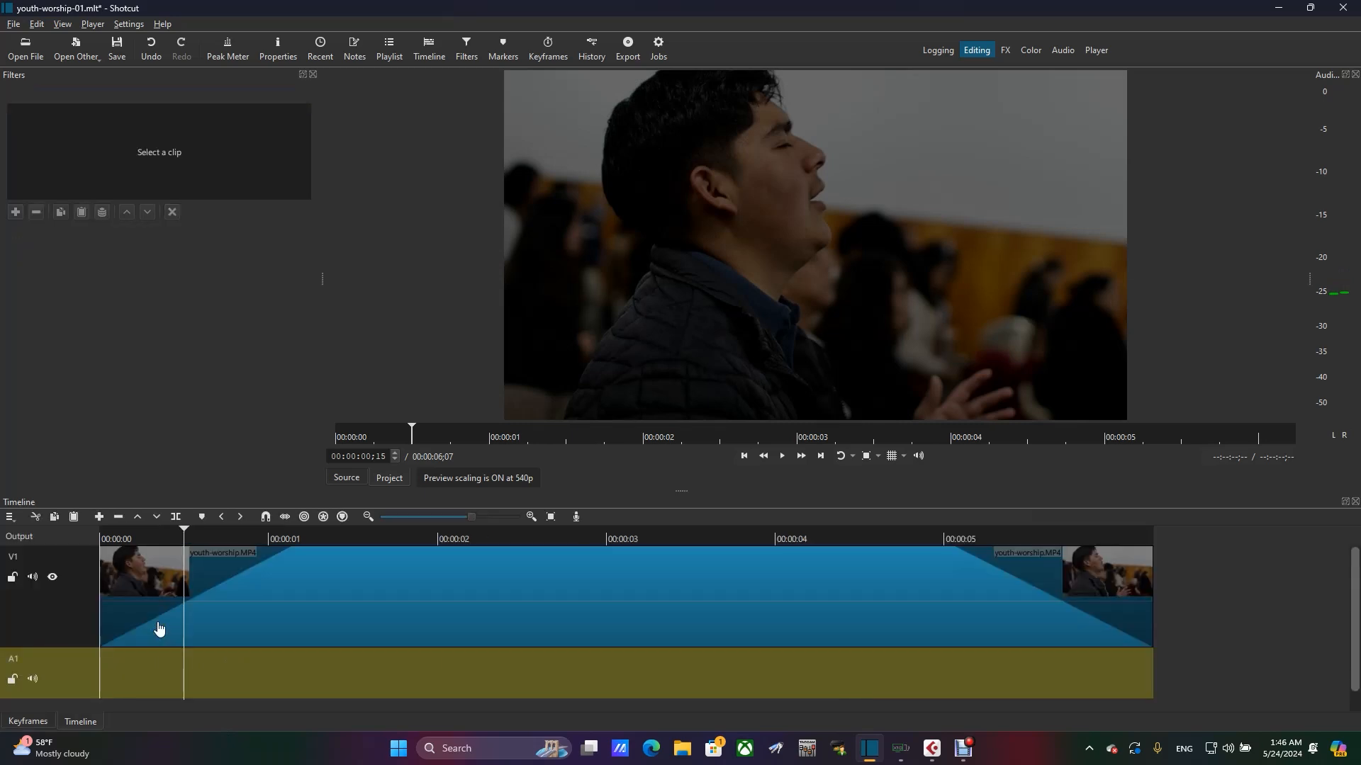
pyautogui.hotkey('ctrl', 'z')
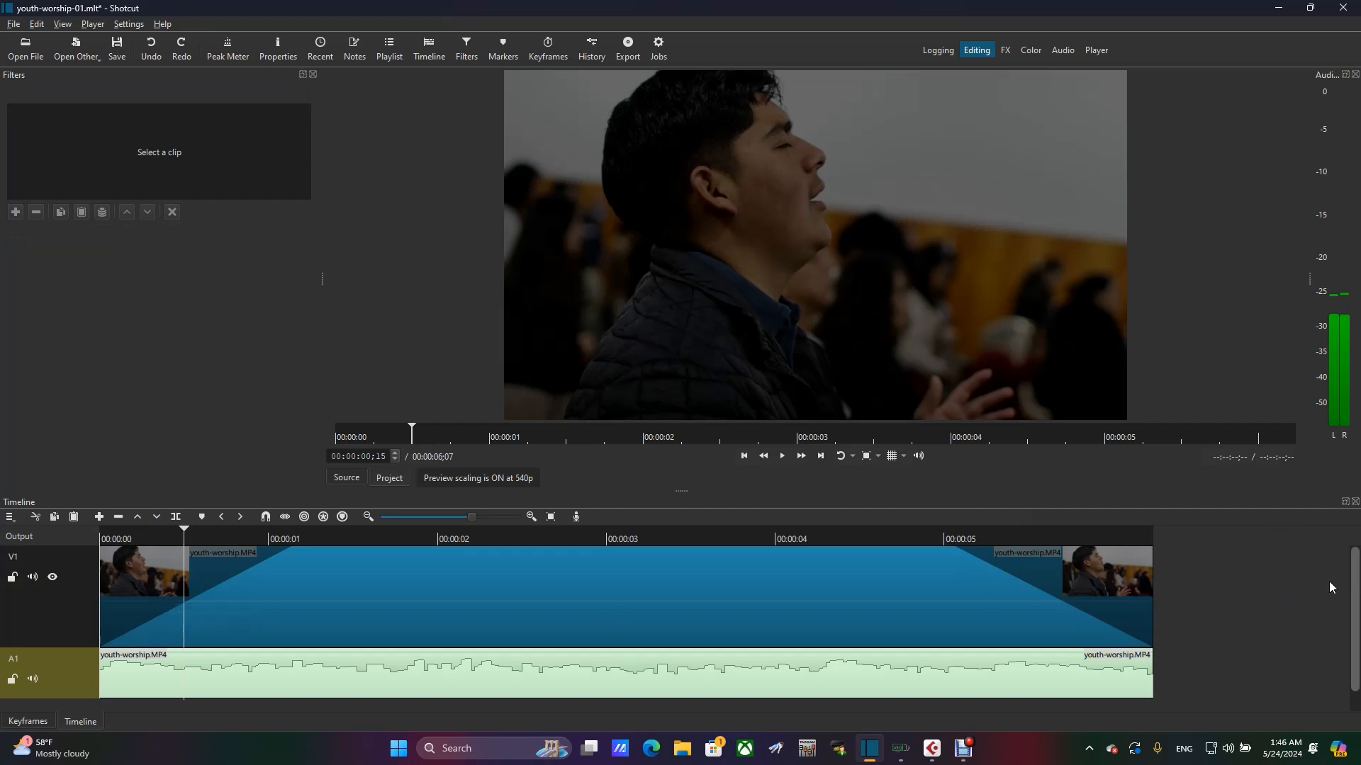
# - Switch from the timeline back to the keyframe editor
pyautogui.moveTo(1351, 575); pyautogui.dragTo(1263, 633)
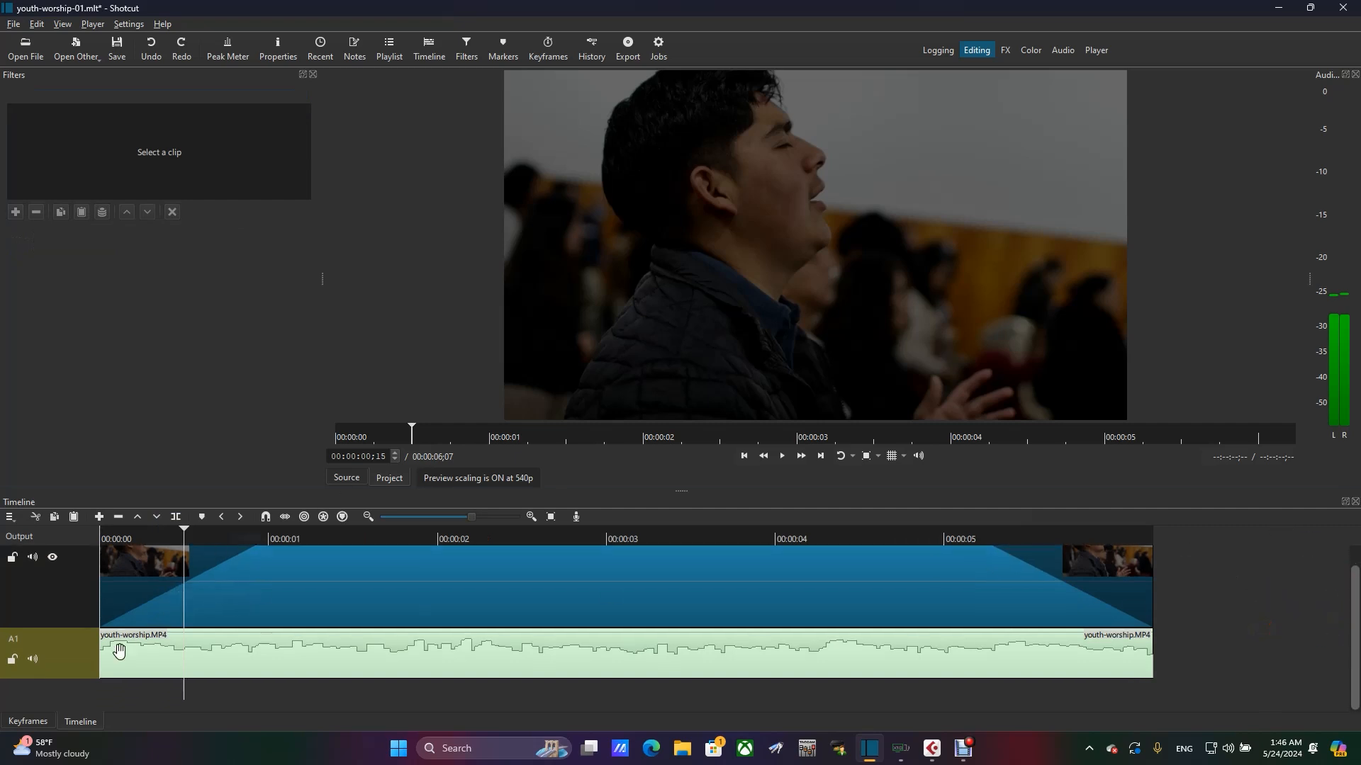
pyautogui.click(37, 722)
pyautogui.click(25, 724)
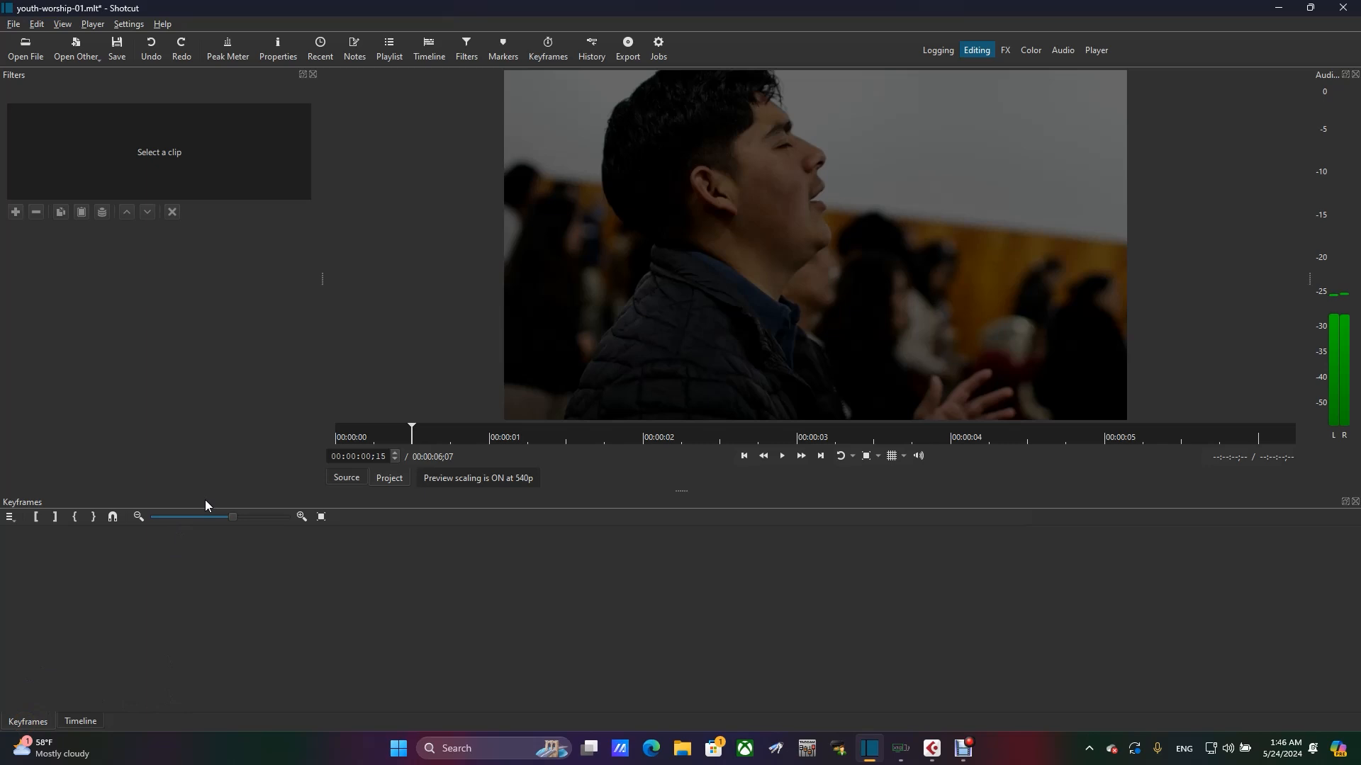
# - Select the A1 audio clip in the timeline and show its Level keyframe curve in the keyframe editor
pyautogui.click(77, 723)
pyautogui.click(177, 644)
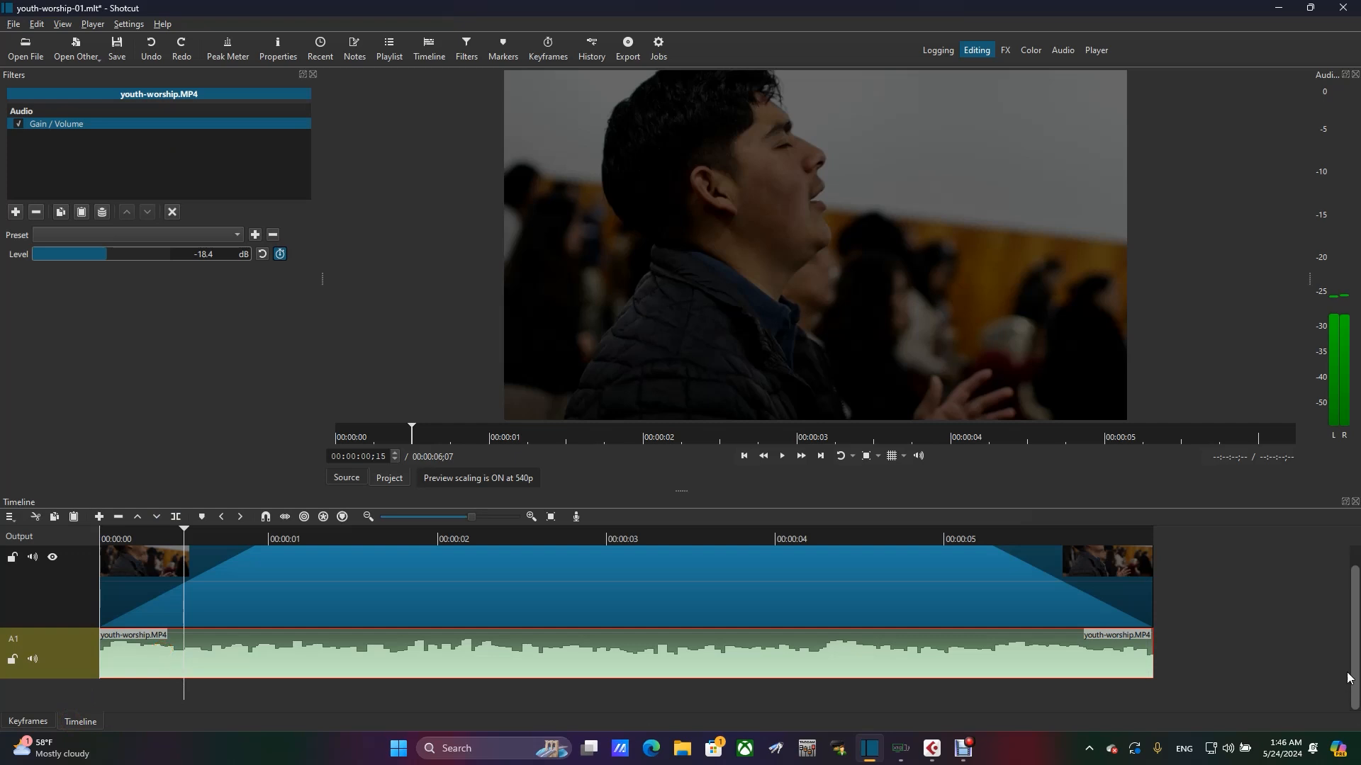
pyautogui.click(30, 722)
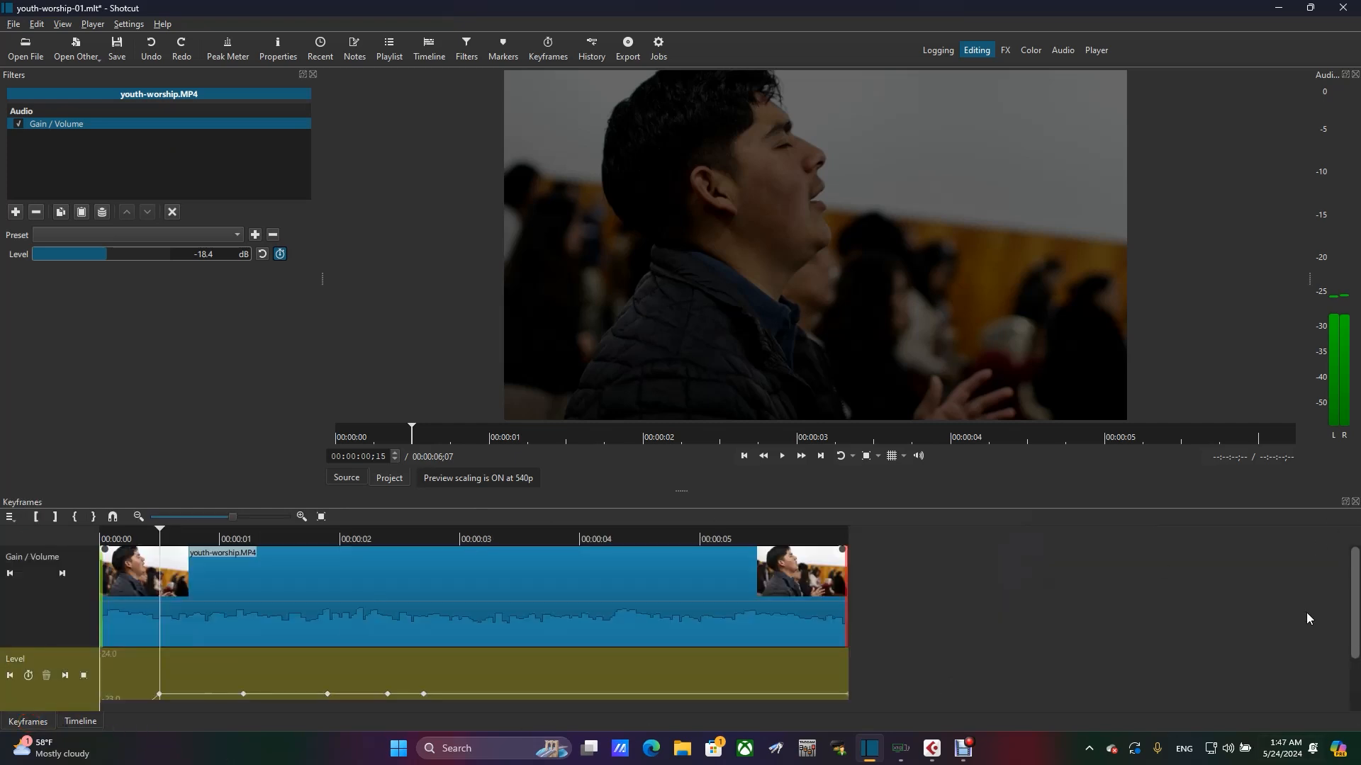
pyautogui.moveTo(1357, 581); pyautogui.dragTo(1356, 673)
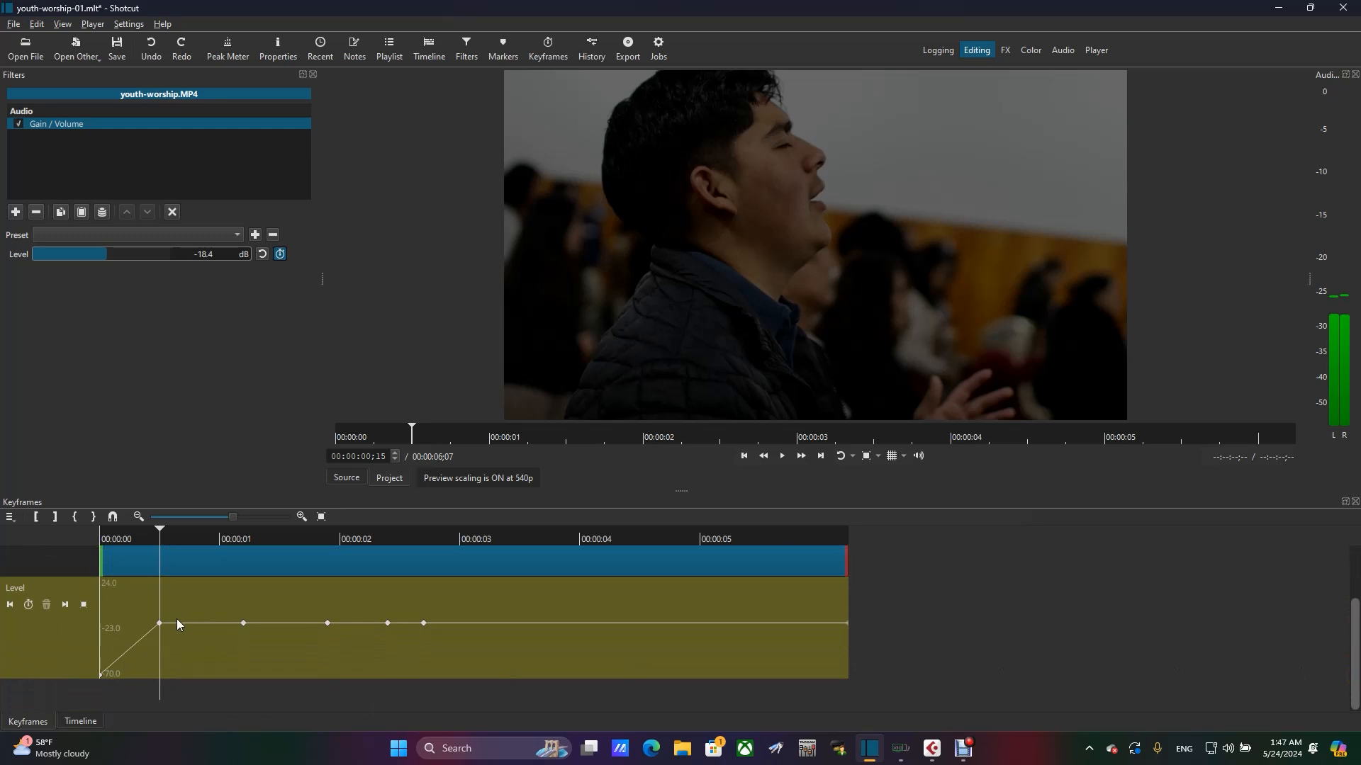
# - Select the Level keyframe at 00:00:00;15 and save the project
pyautogui.click(160, 626)
pyautogui.click(15, 24)
pyautogui.click(43, 111)
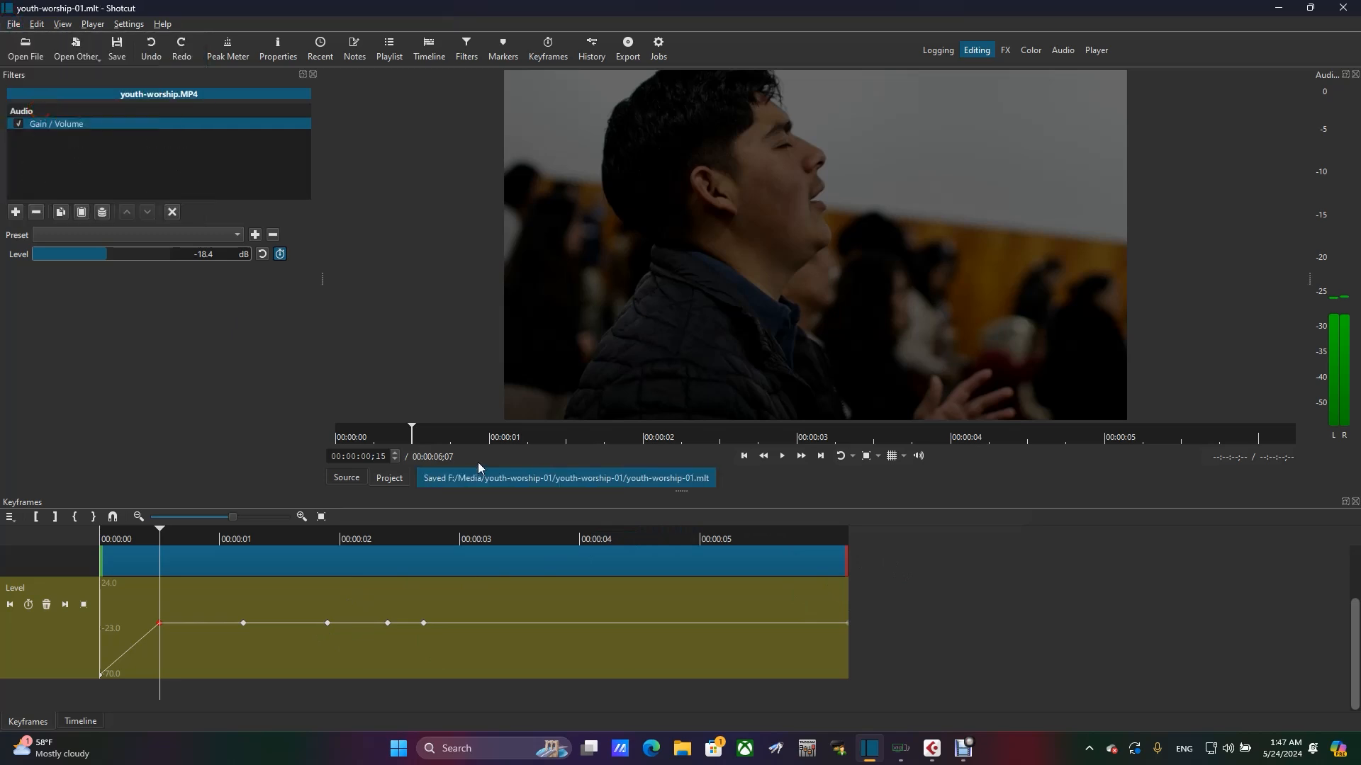
# - Move the opening Level keyframe to about 00:00:00;07 at -70 dB, and add a Level keyframe at 00:00:01;01
pyautogui.moveTo(100, 674); pyautogui.dragTo(130, 678)
pyautogui.moveTo(191, 533); pyautogui.dragTo(224, 533)
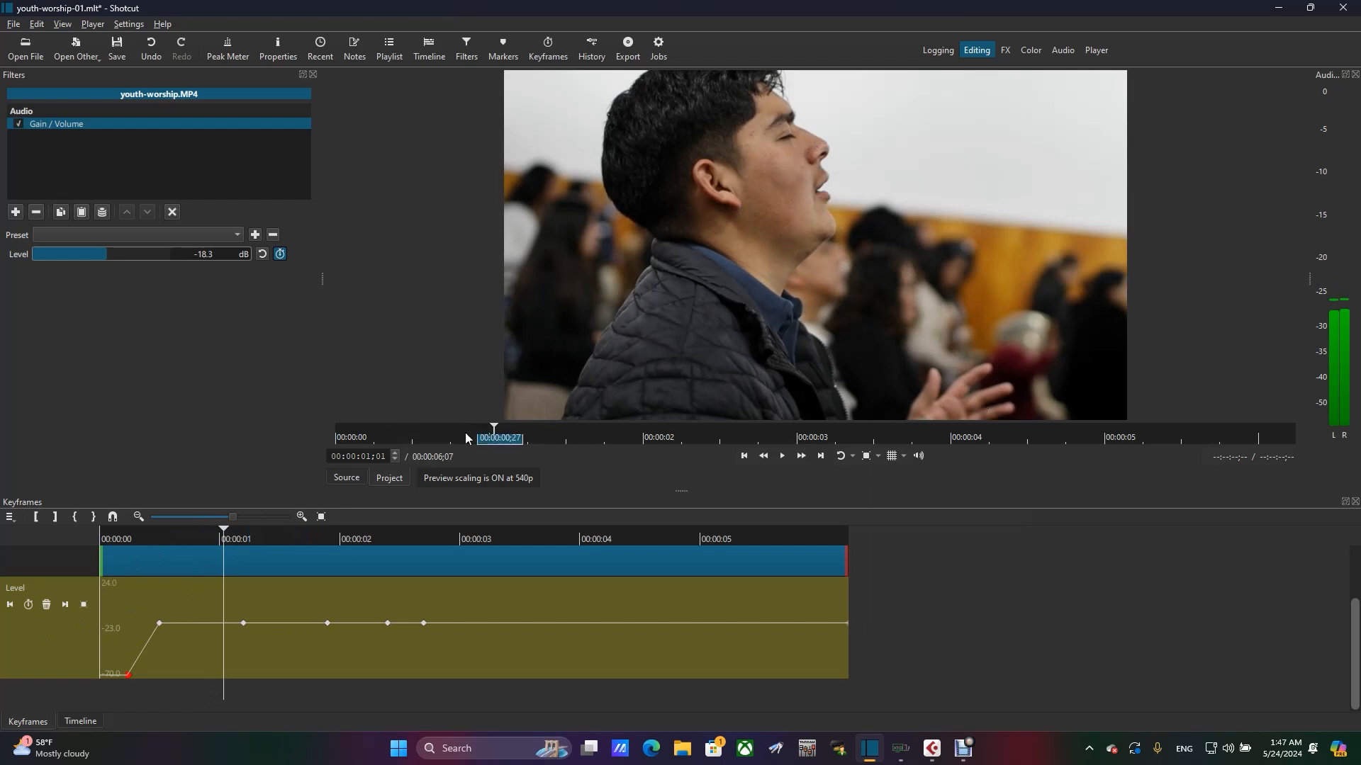
pyautogui.click(29, 606)
# - Delete the Level keyframe at 00:00:00;15 and play the clip from the start to hear the fade-in
pyautogui.click(11, 604)
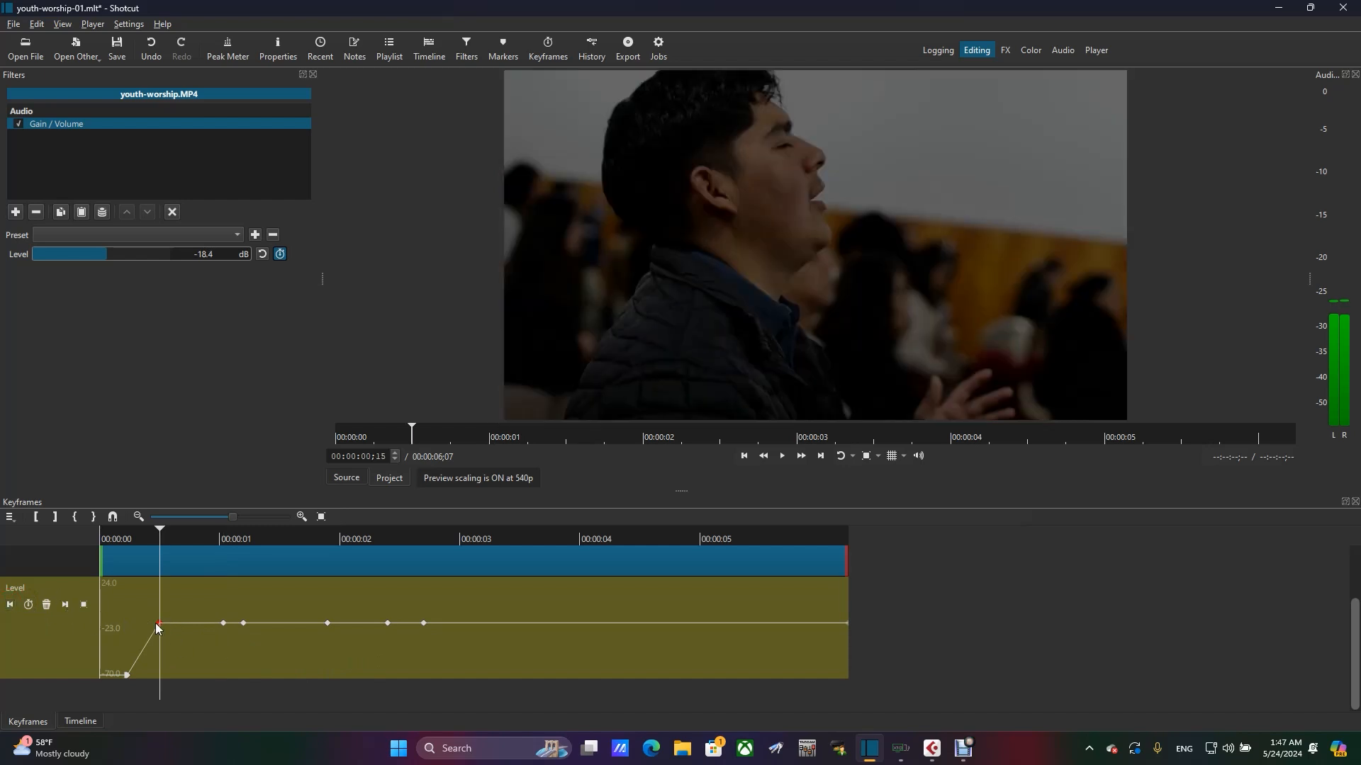
pyautogui.click(46, 606)
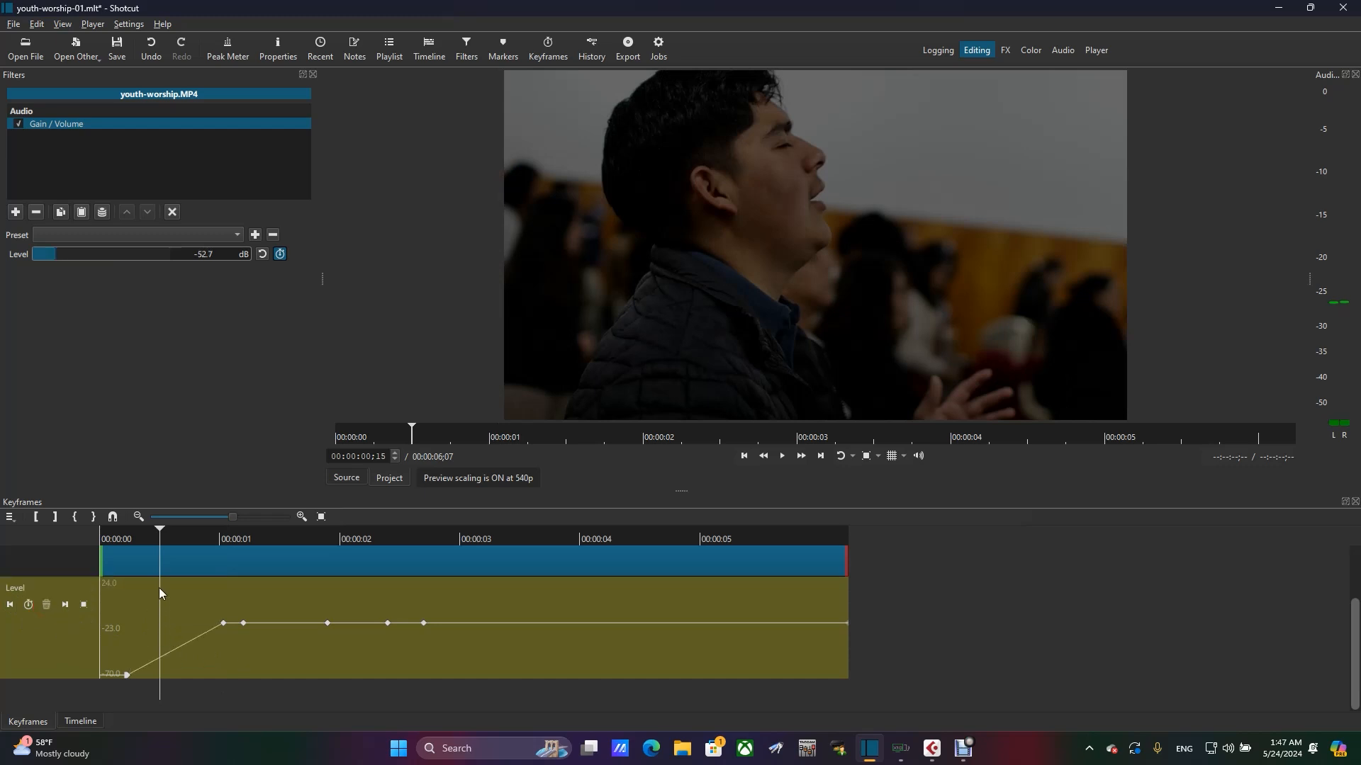
pyautogui.moveTo(160, 536); pyautogui.dragTo(62, 540)
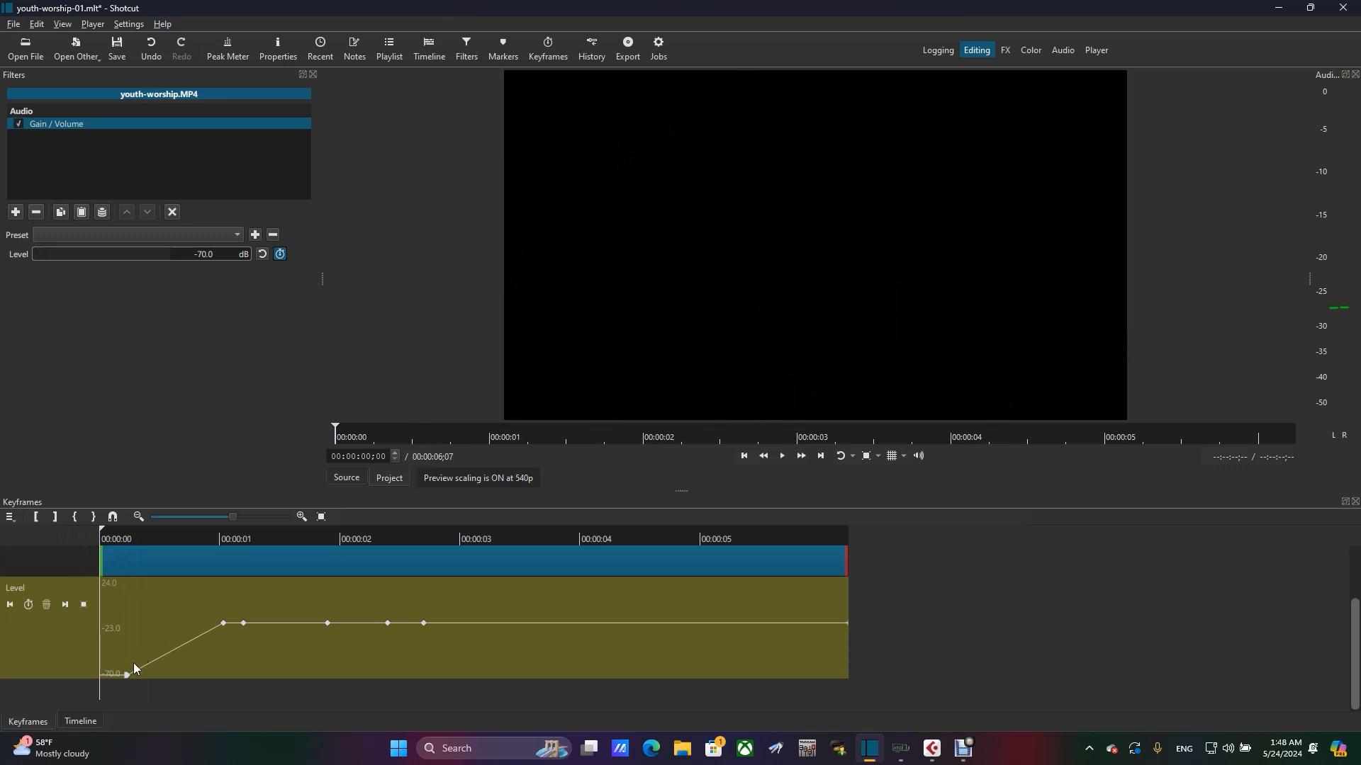
pyautogui.press('space')
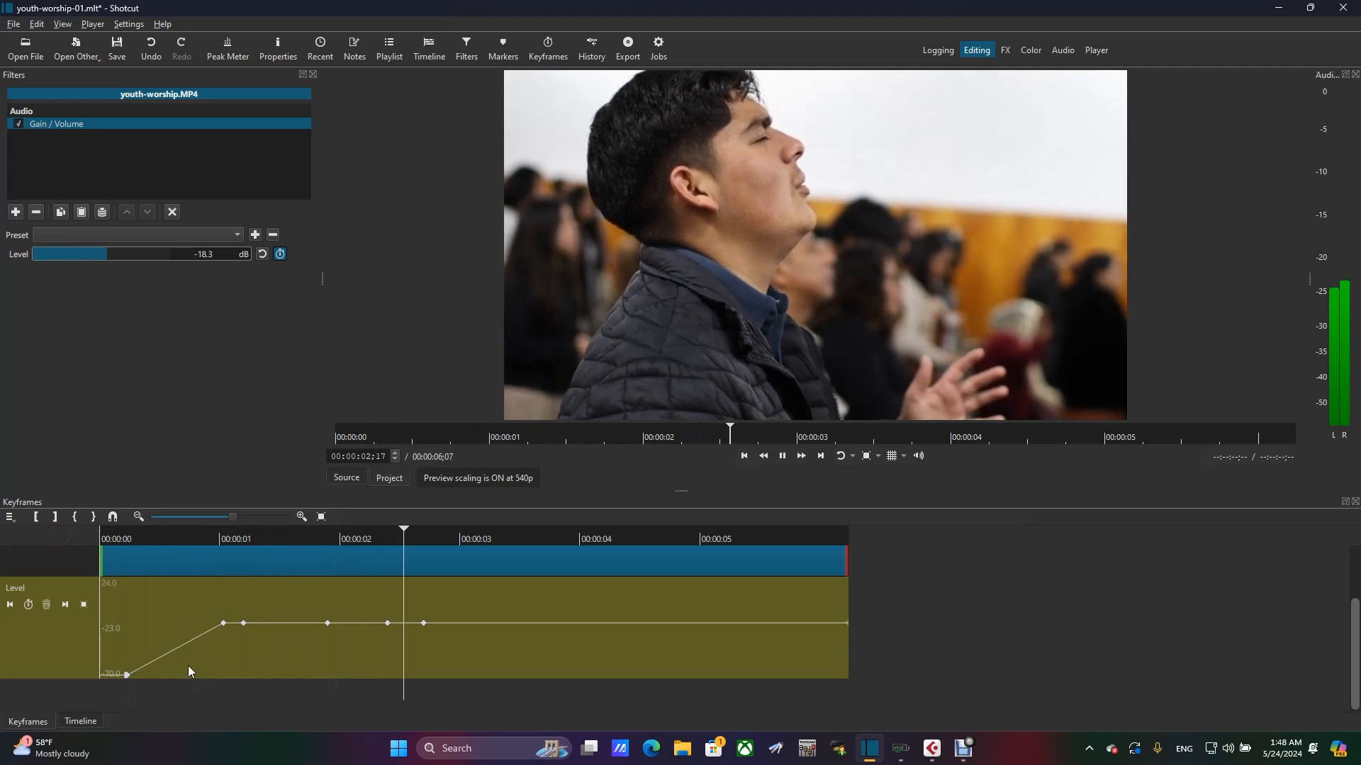
pyautogui.press('space')
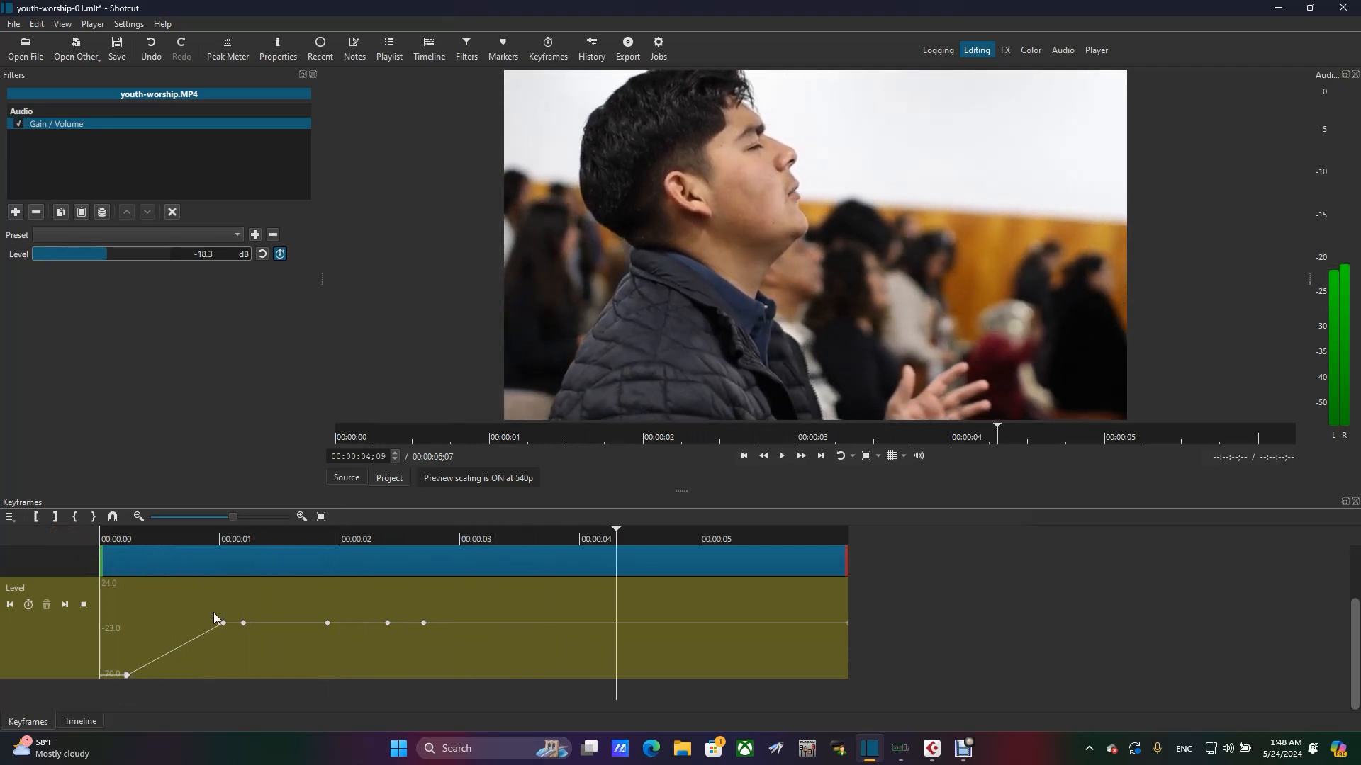
# - Move the low keyframe of the fade-in to about 00:00:00;19 and play the clip from the start
pyautogui.click(129, 675)
pyautogui.moveTo(130, 677); pyautogui.dragTo(178, 682)
pyautogui.moveTo(139, 534); pyautogui.dragTo(46, 556)
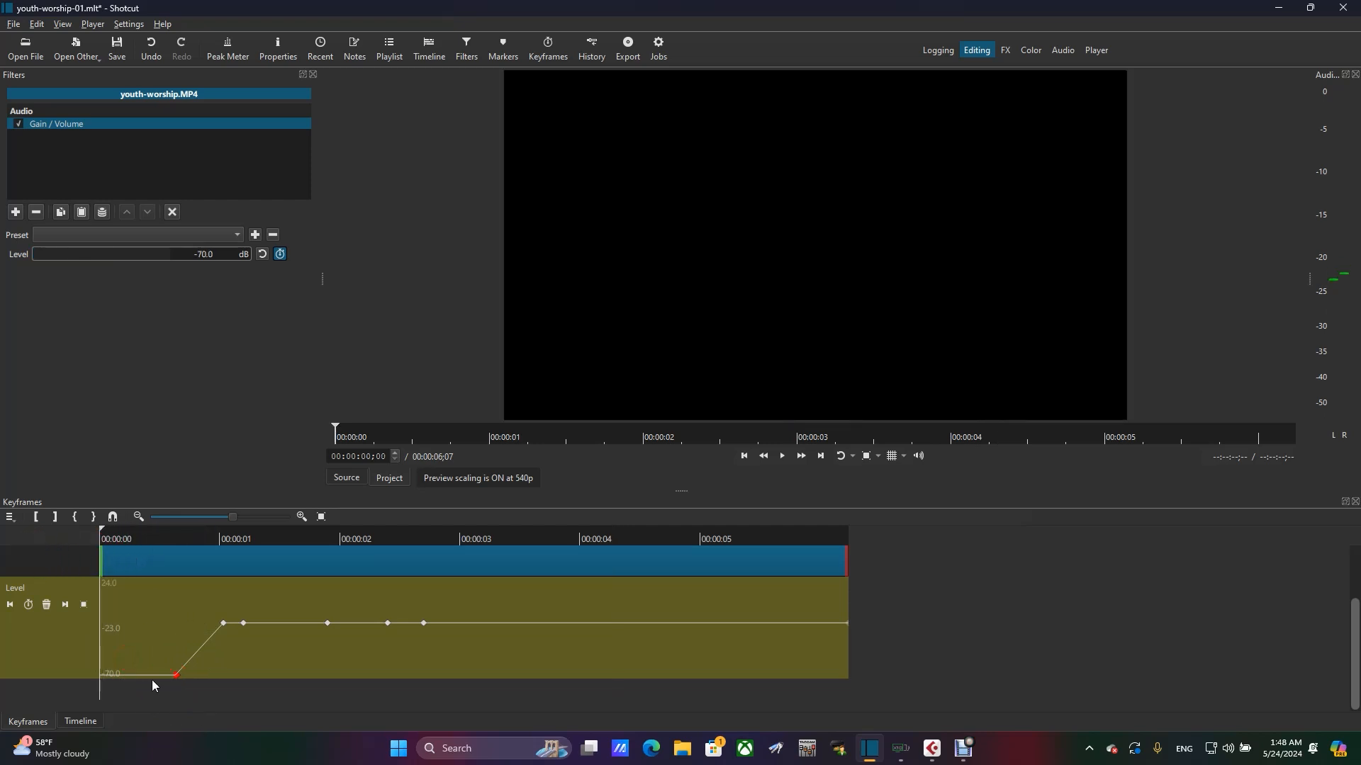
pyautogui.press('space')
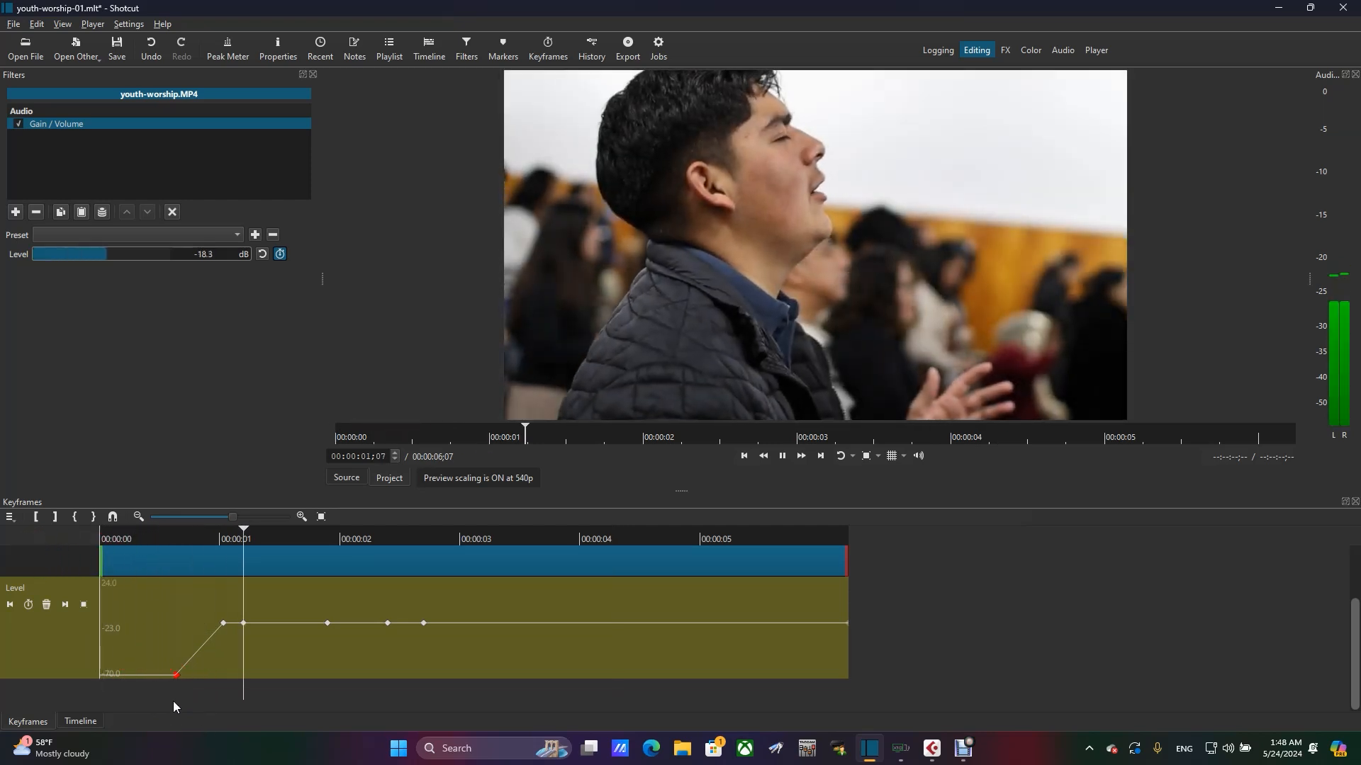
# - Move the fade-in's low keyframe to about 00:00:00;10 and play the clip from the start to check it
pyautogui.click(152, 677)
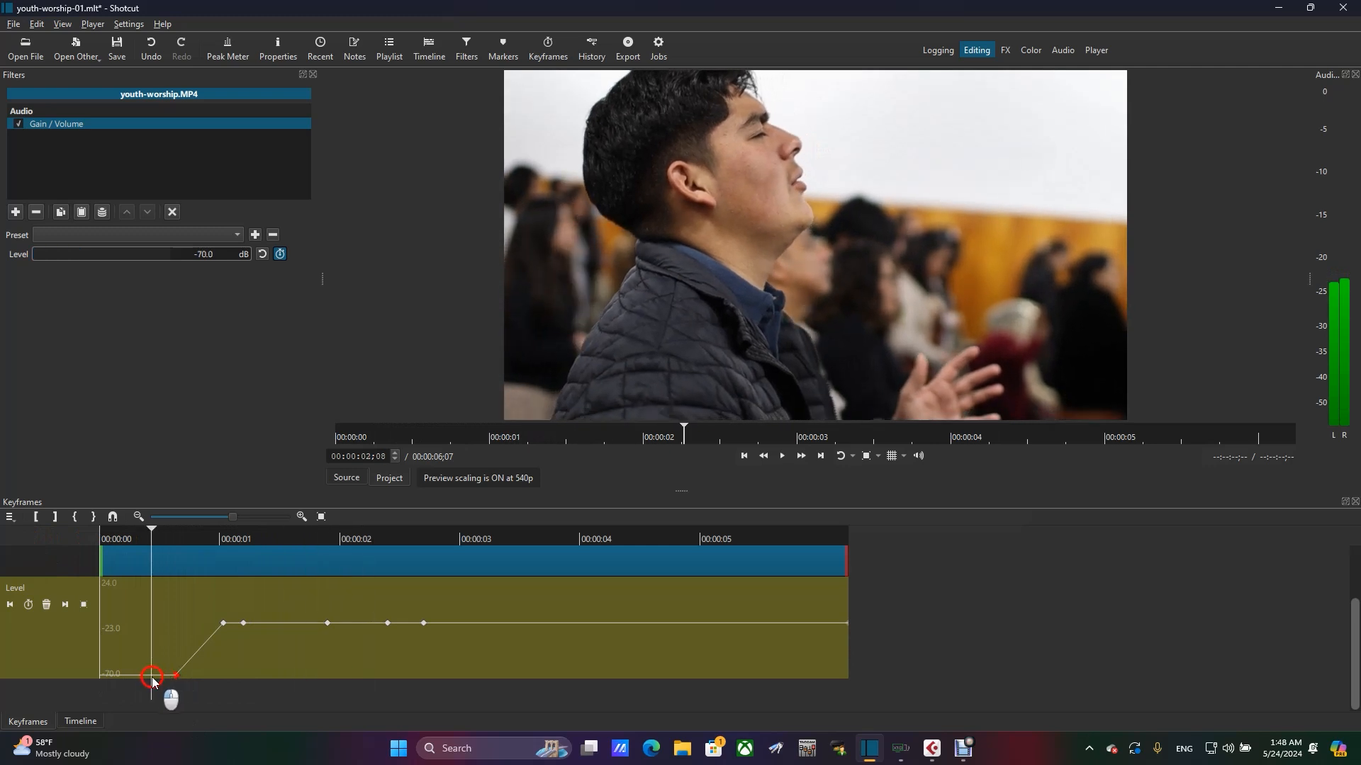
pyautogui.moveTo(176, 677); pyautogui.dragTo(139, 682)
pyautogui.moveTo(146, 533); pyautogui.dragTo(63, 546)
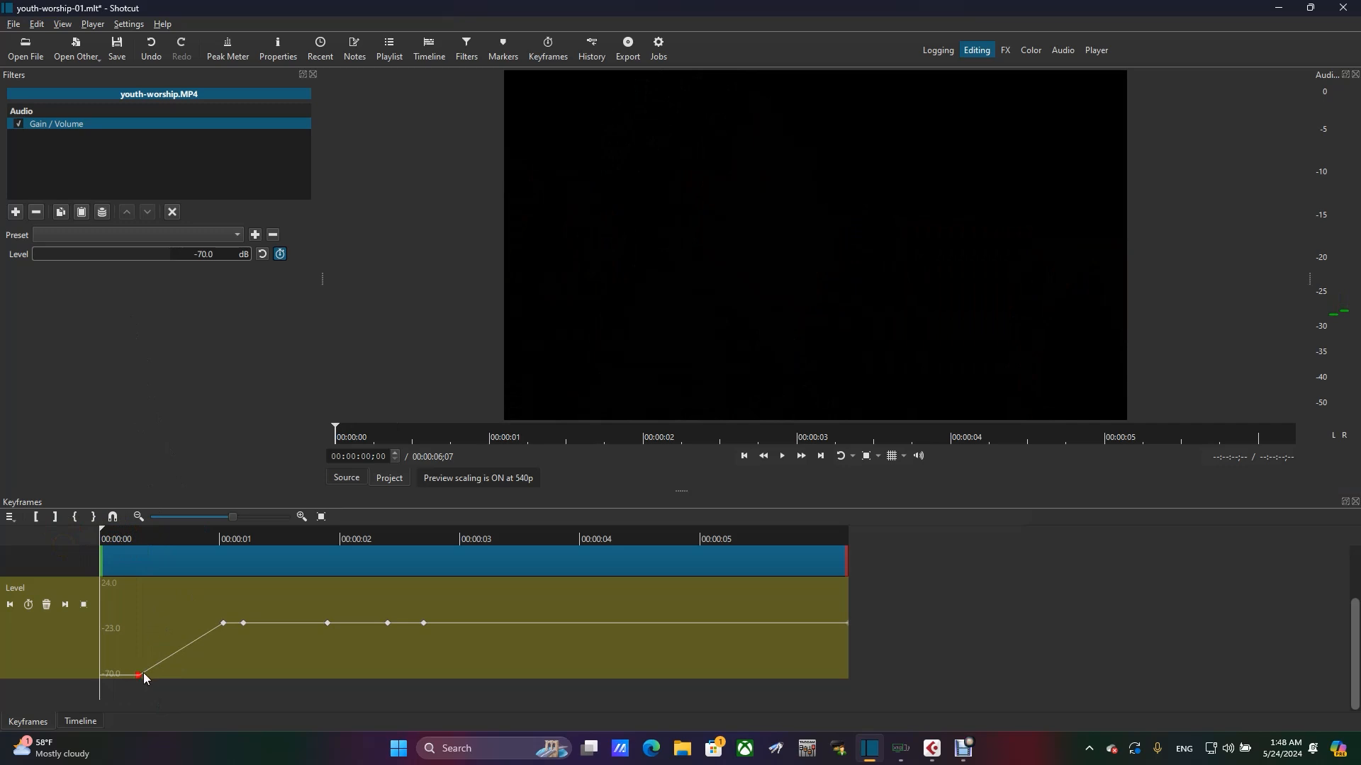
pyautogui.moveTo(191, 644); pyautogui.dragTo(209, 630)
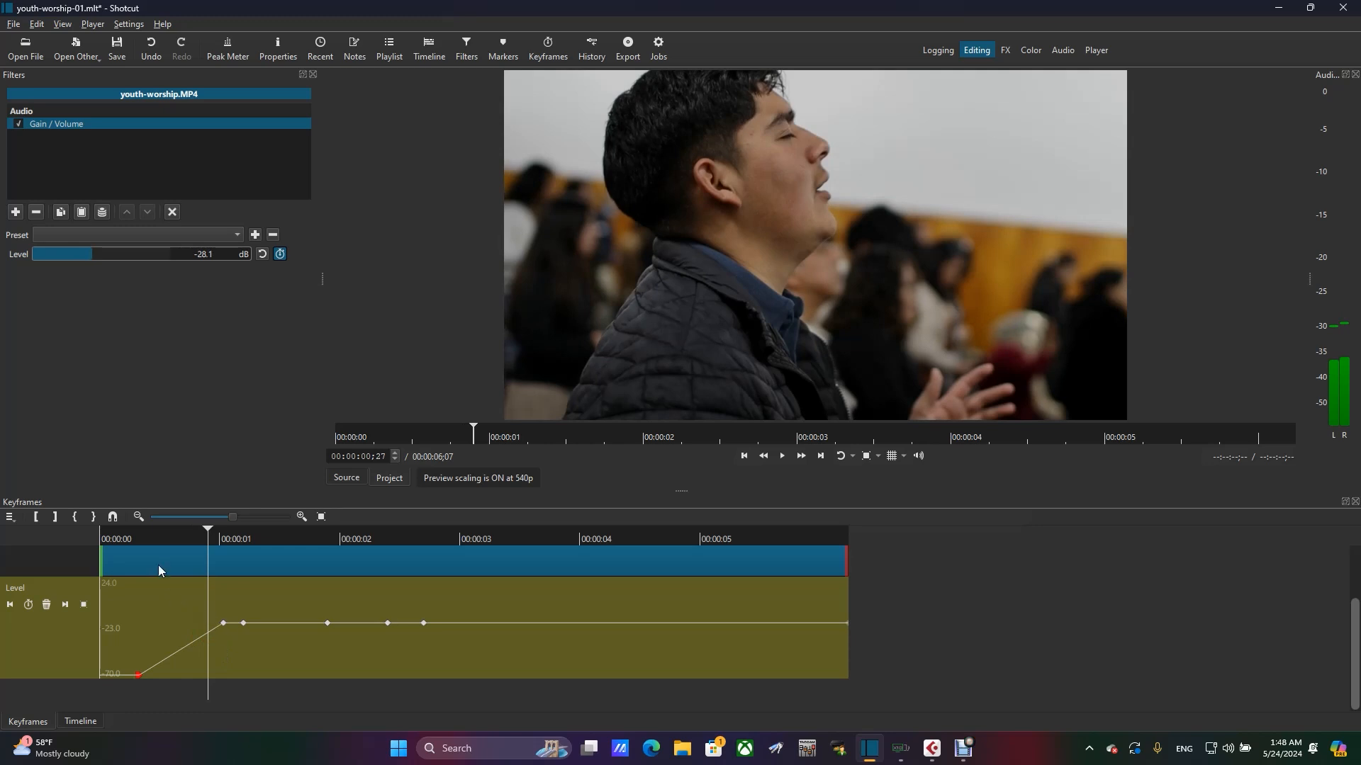
pyautogui.moveTo(134, 534); pyautogui.dragTo(2, 542)
pyautogui.press('space')
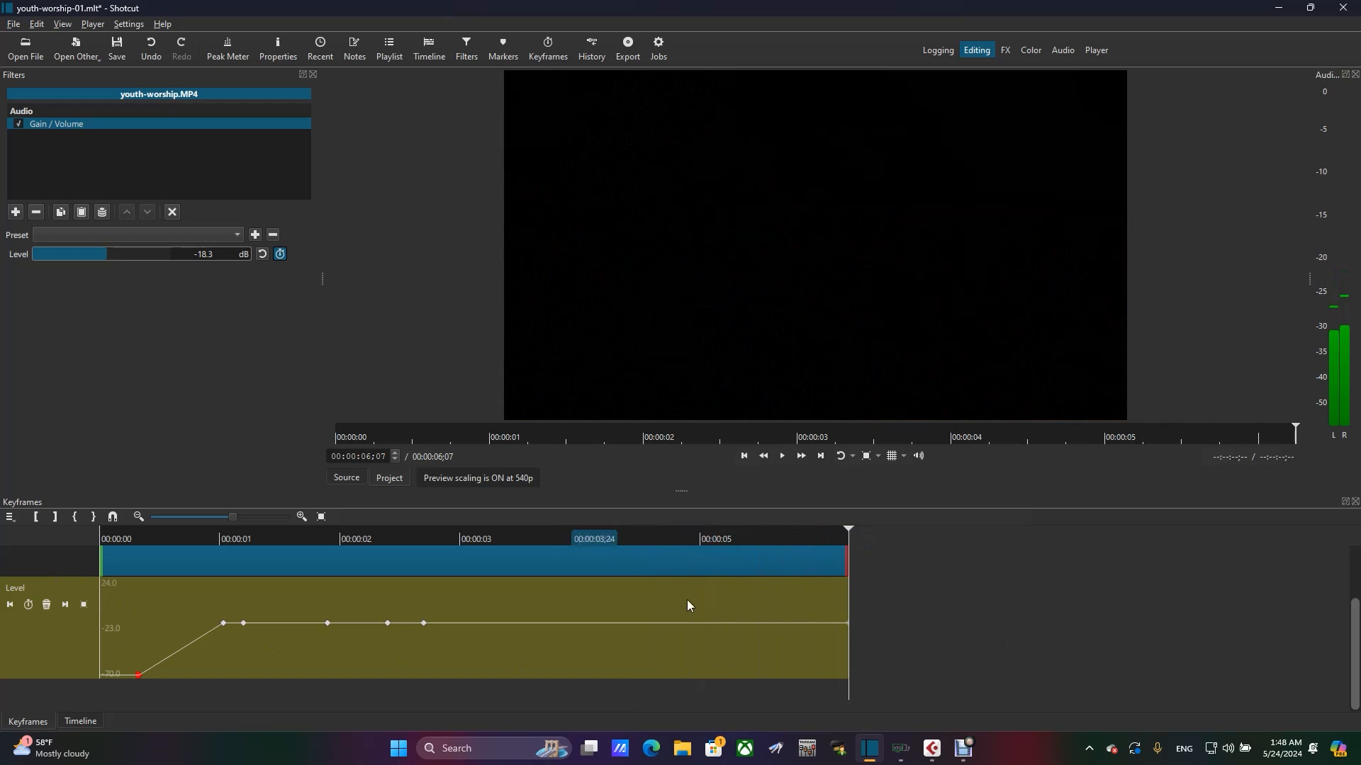
# - Delete the Level keyframe at 00:00:01;06 and place the playhead on the keyframe at 00:00:01;27
pyautogui.click(244, 624)
pyautogui.click(47, 605)
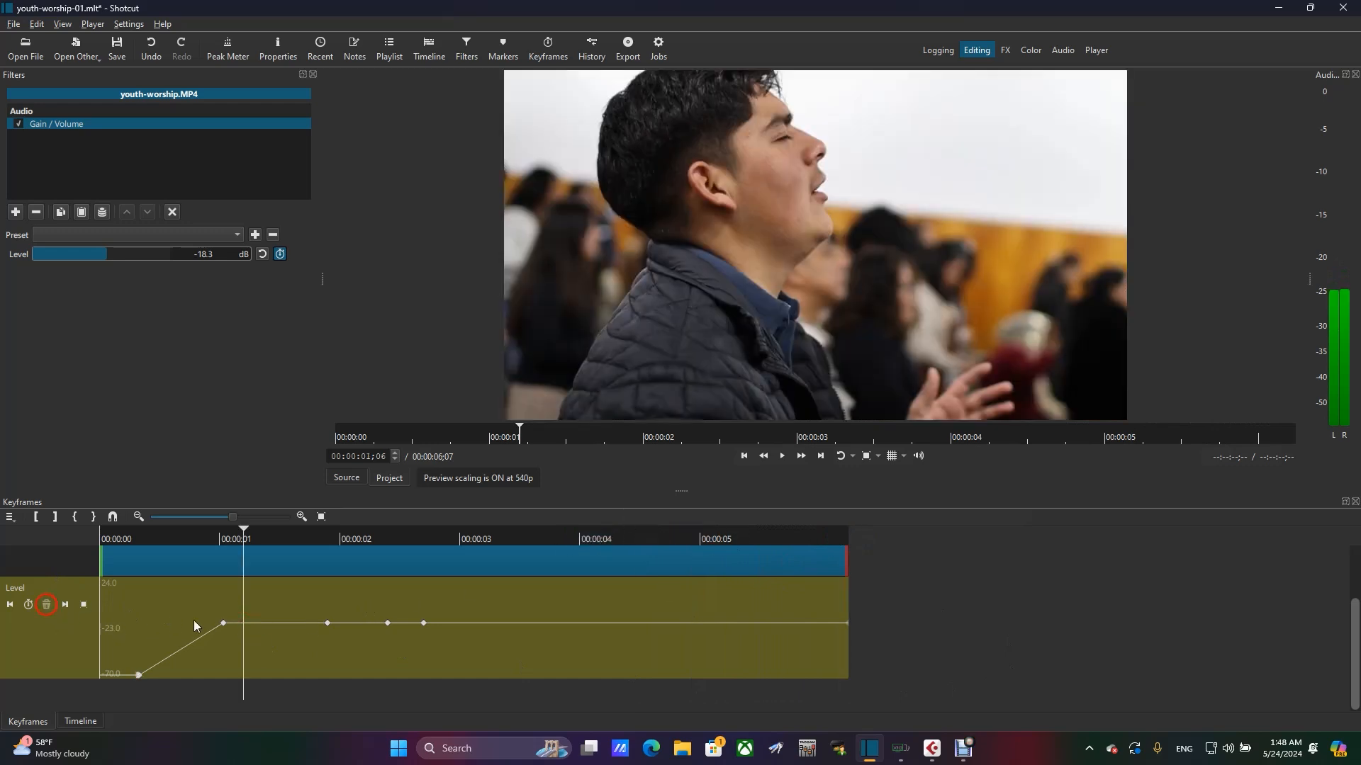
pyautogui.click(331, 619)
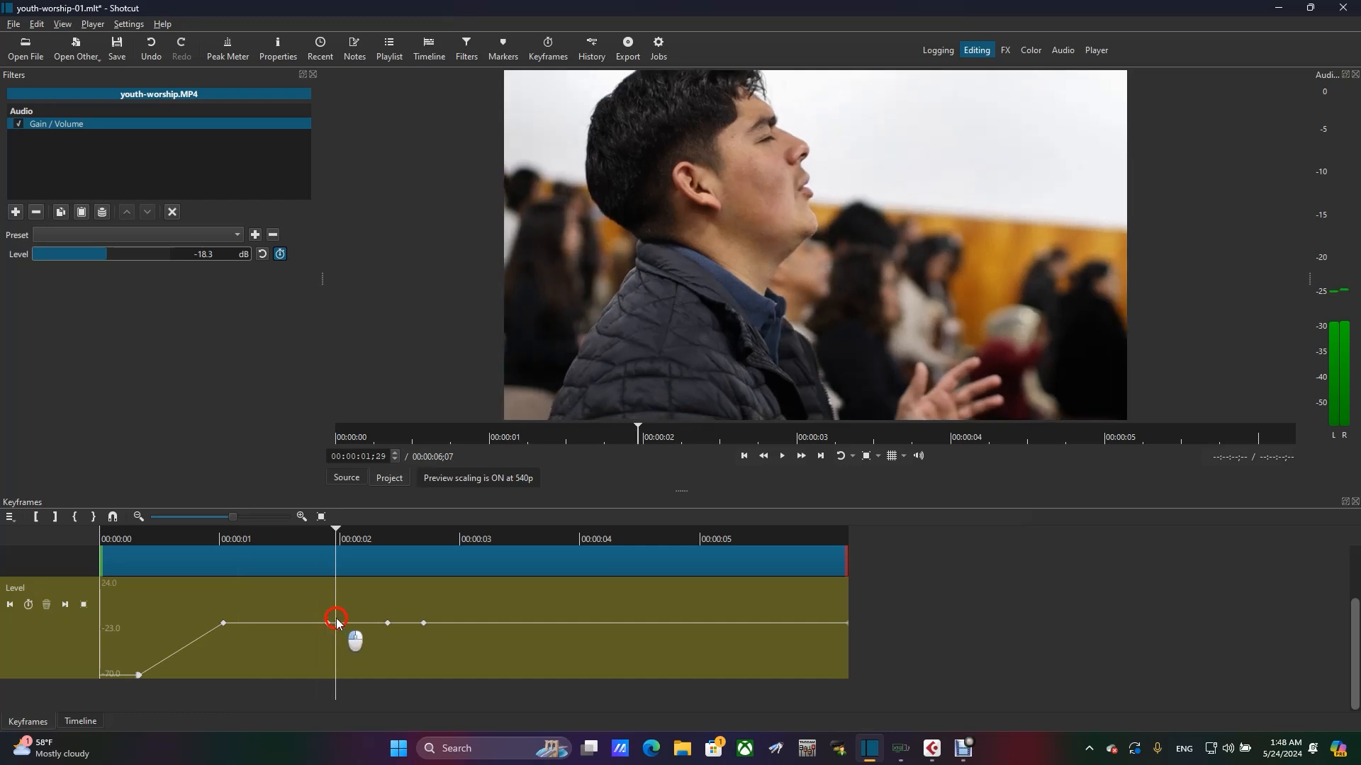
pyautogui.click(919, 614)
pyautogui.click(504, 610)
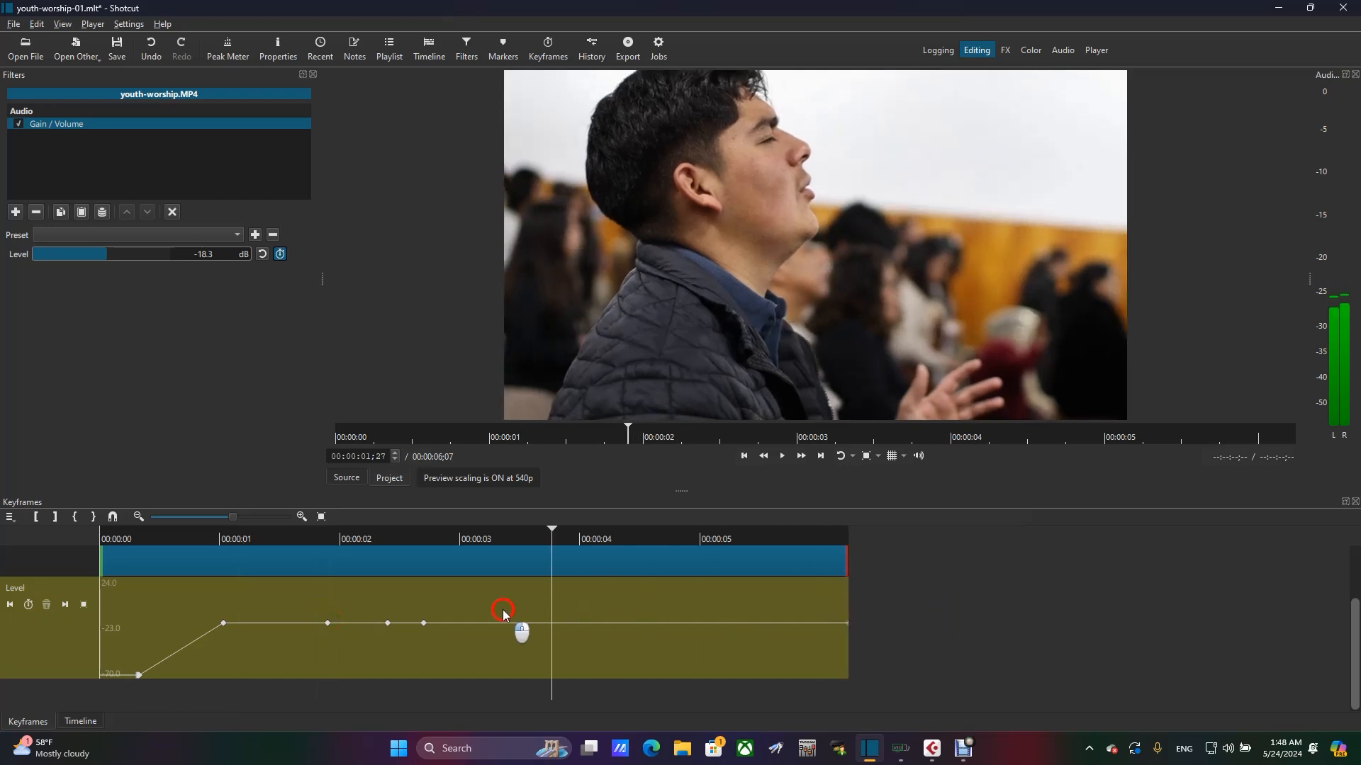
pyautogui.click(923, 631)
pyautogui.click(674, 633)
pyautogui.moveTo(643, 632); pyautogui.dragTo(346, 627)
pyautogui.click(328, 620)
pyautogui.click(328, 623)
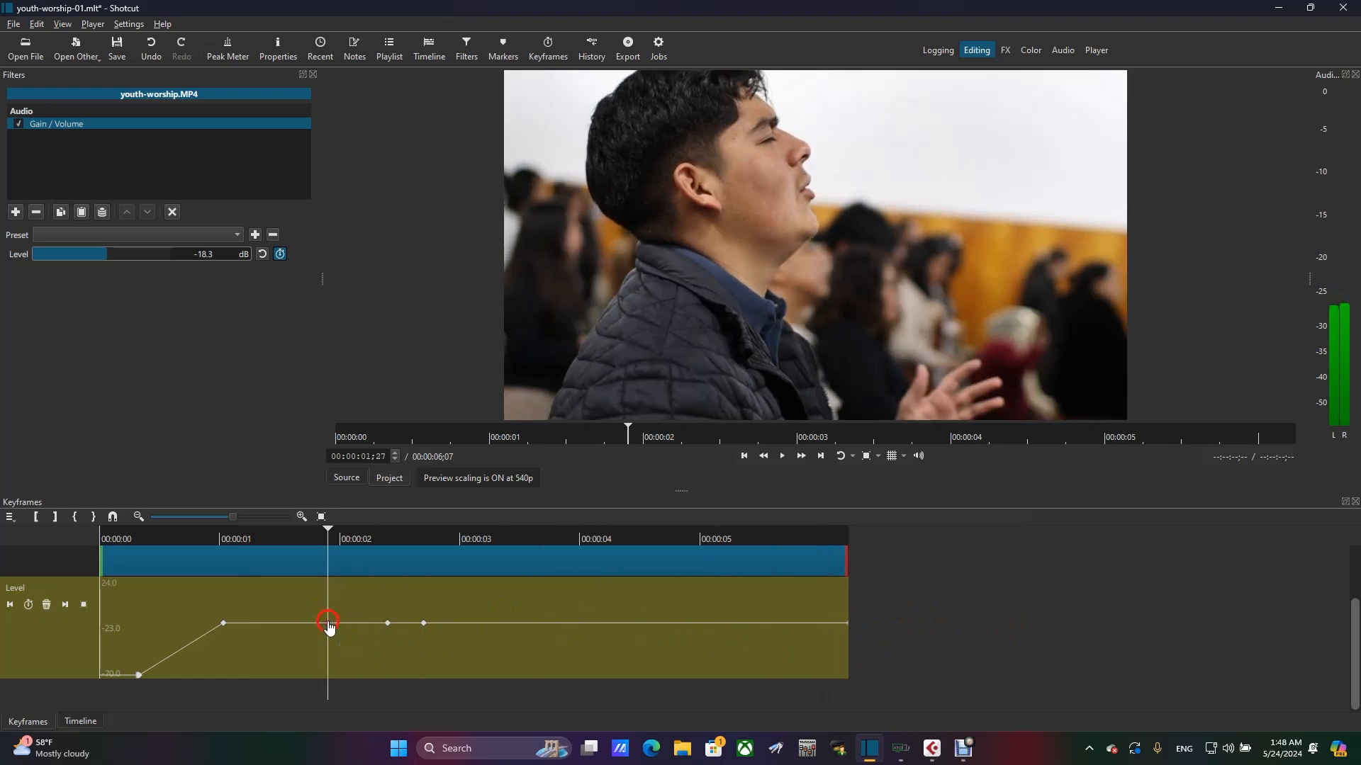
# - Delete the three surplus Level keyframes at about 00:00:02;21, 00:00:02;12 and 00:00:01;27
pyautogui.click(66, 606)
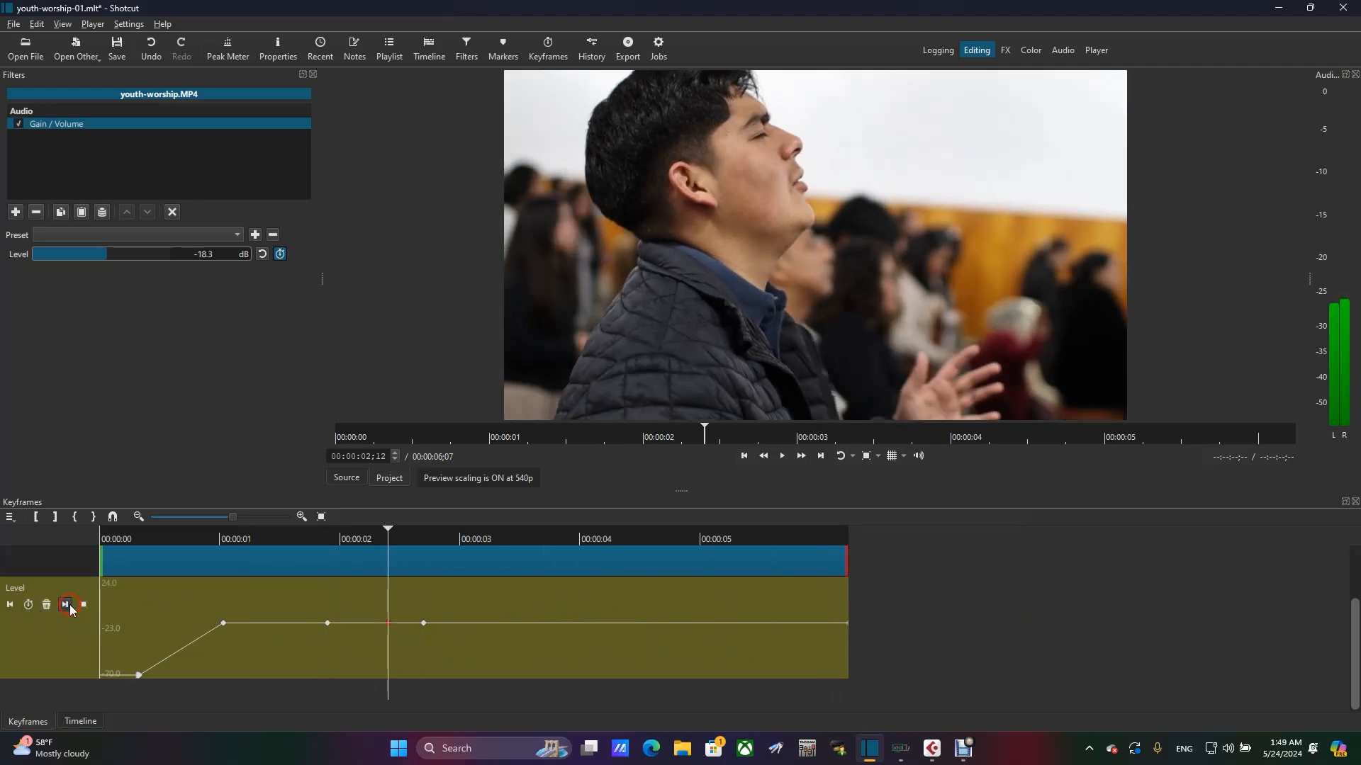
pyautogui.click(66, 606)
pyautogui.click(47, 606)
pyautogui.click(11, 607)
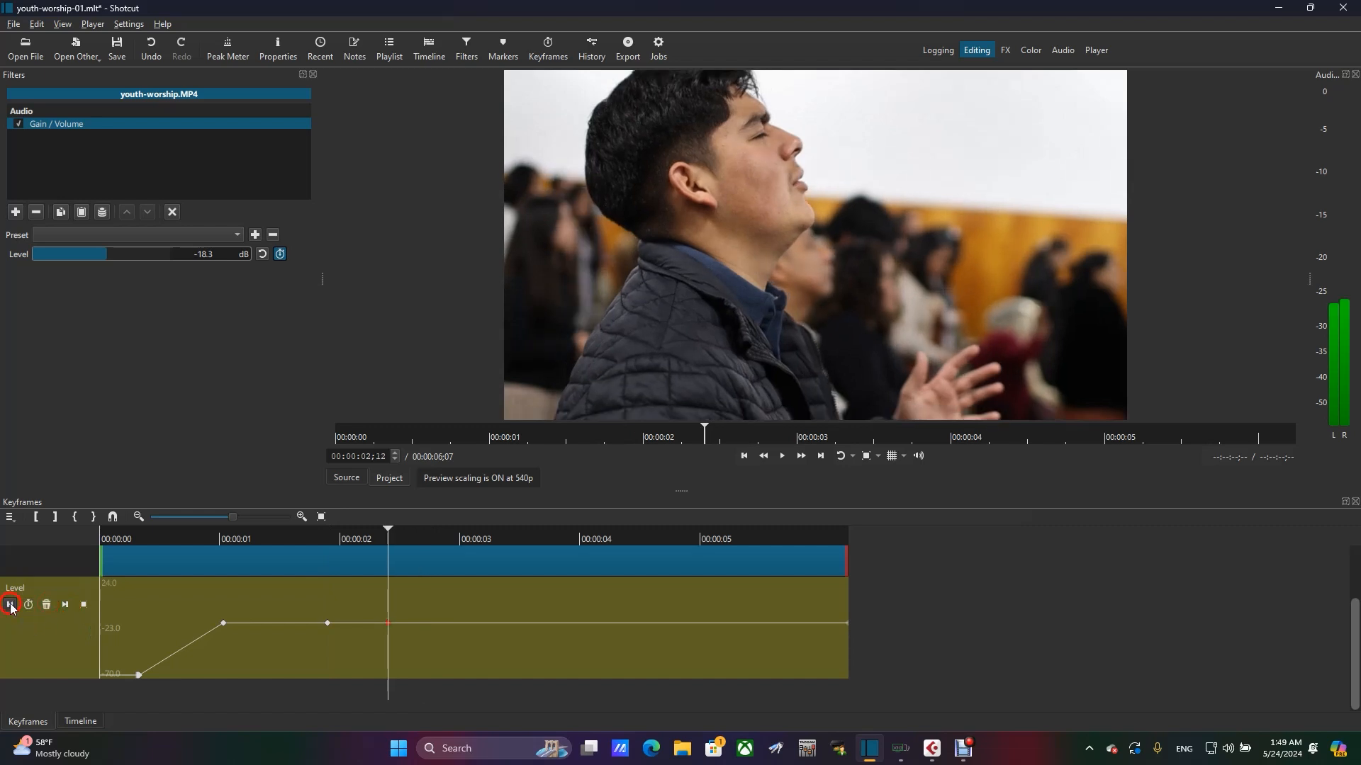
pyautogui.click(47, 606)
pyautogui.click(10, 604)
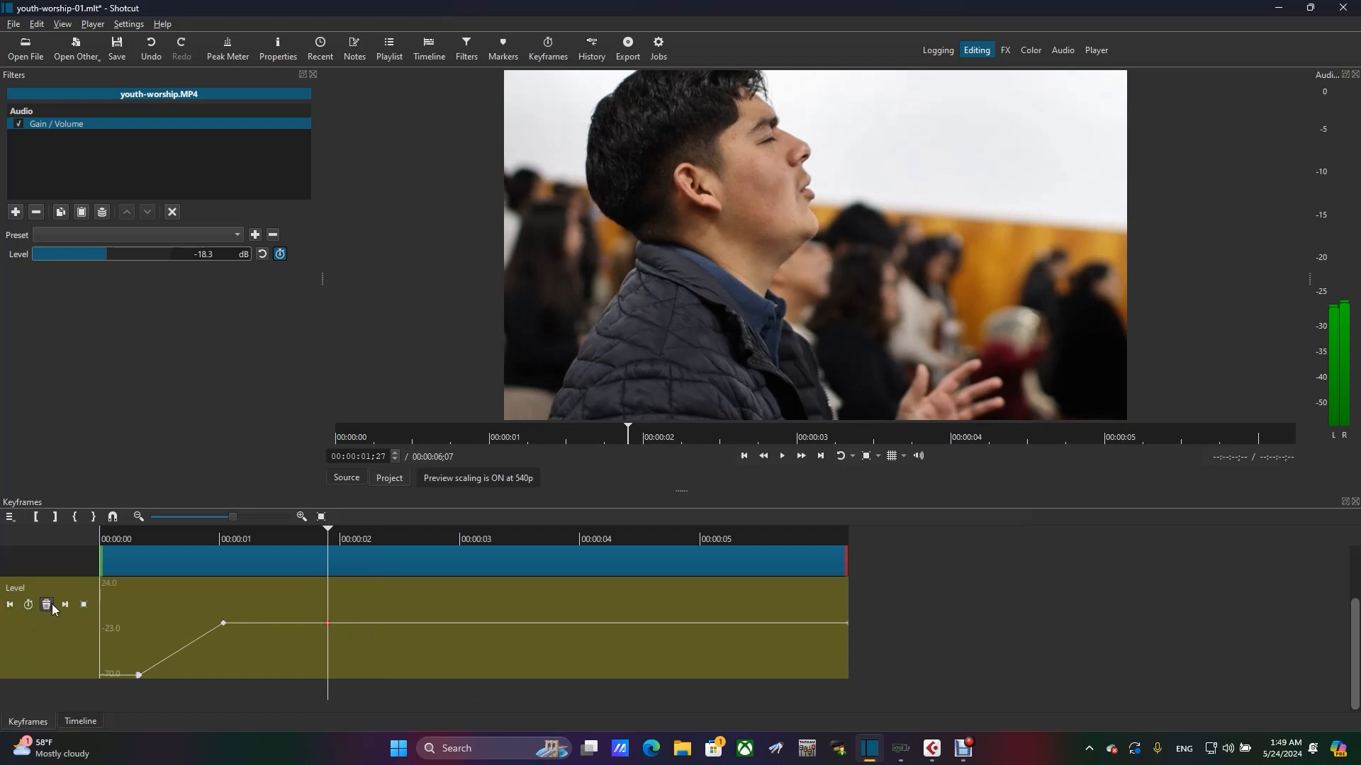
pyautogui.click(46, 605)
# - Find where the video fade-out begins and add a Level keyframe at 00:00:05;08
pyautogui.click(662, 542)
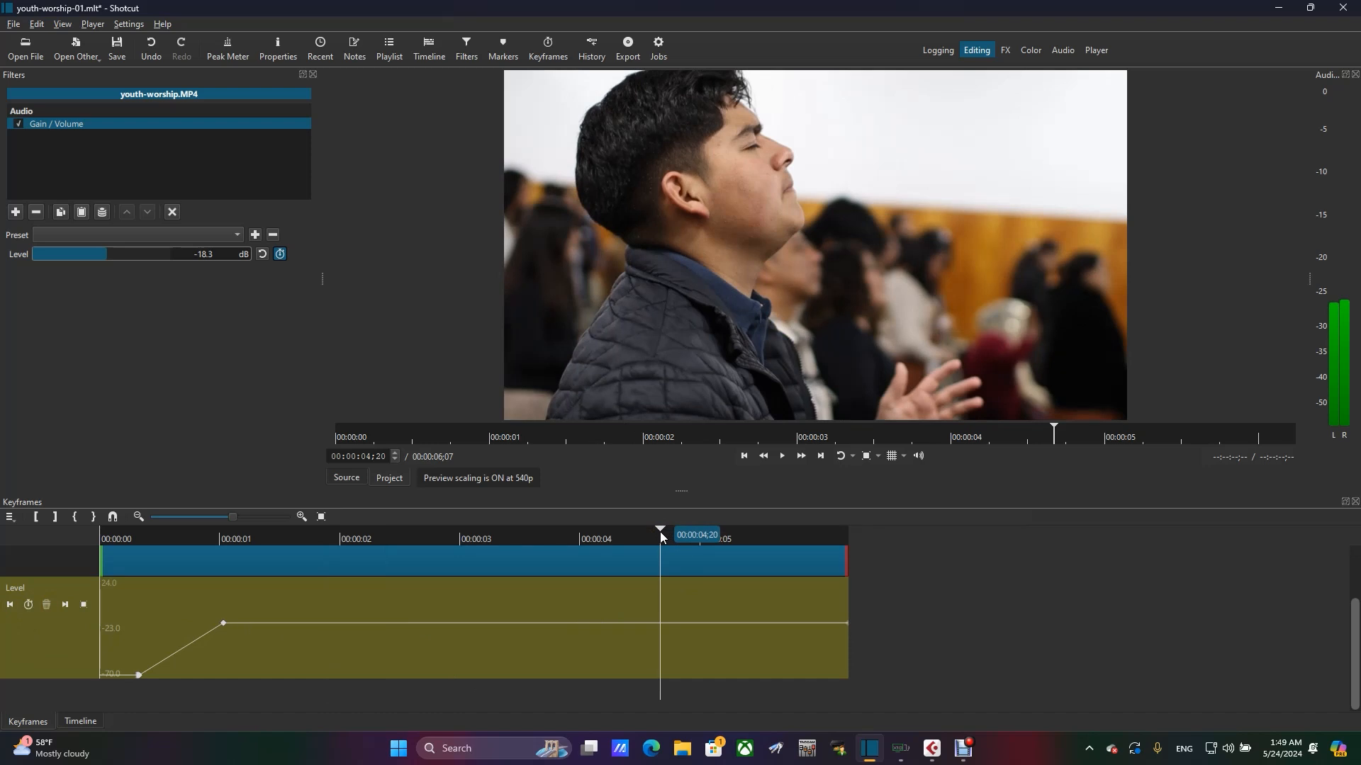
pyautogui.press('space')
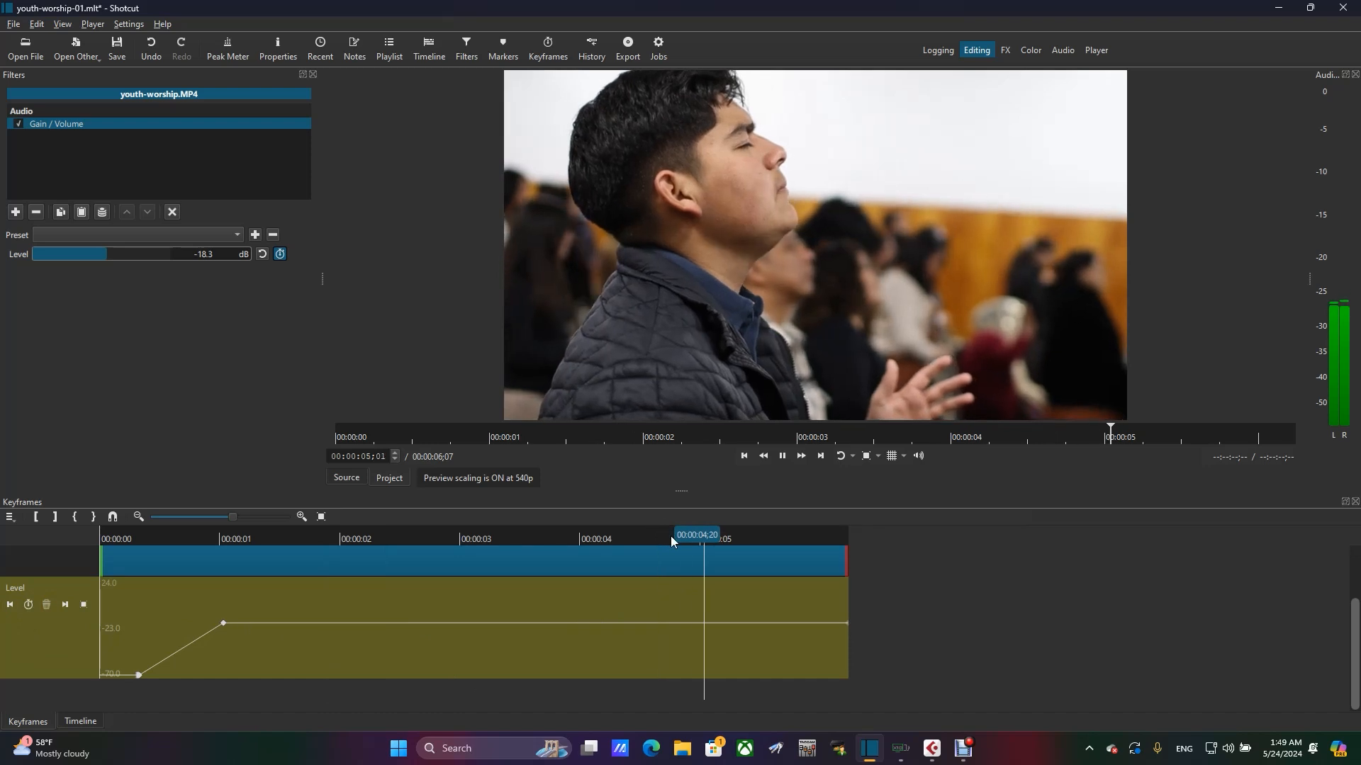
pyautogui.press('space')
pyautogui.click(737, 536)
pyautogui.moveTo(737, 536); pyautogui.dragTo(721, 540)
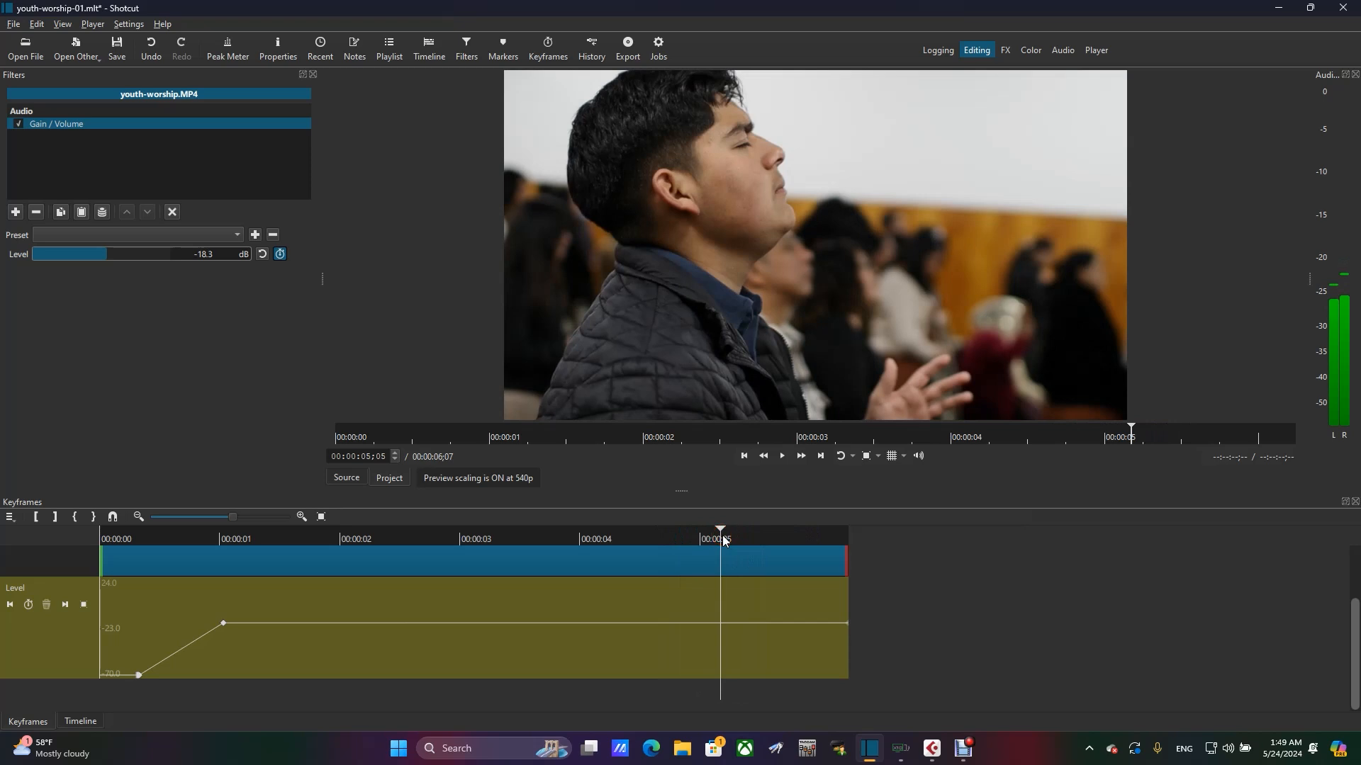
pyautogui.press('Right')
pyautogui.press('Right')
pyautogui.press('Right')
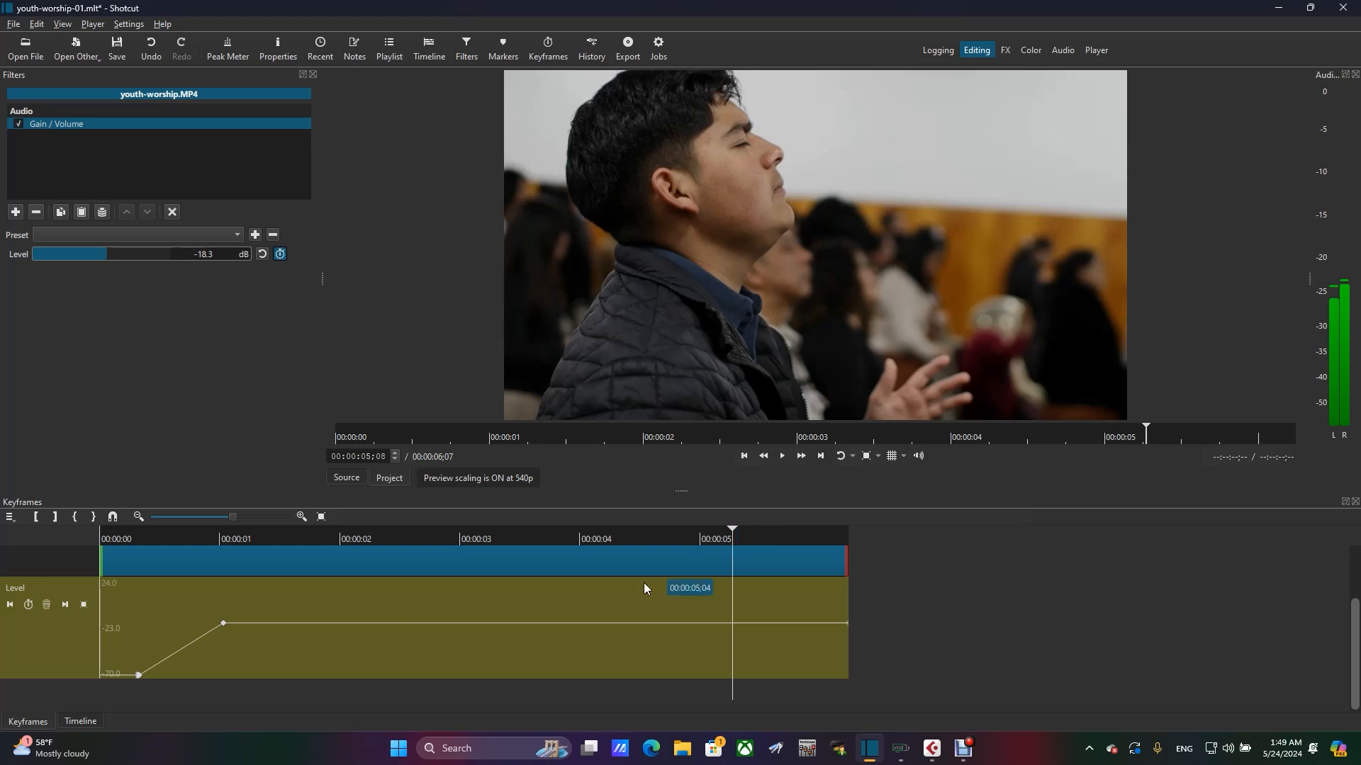
pyautogui.click(28, 605)
# - Step the playhead to near the end of the clip and add a Level keyframe at 00:00:06;02
pyautogui.press('Right')
pyautogui.press('Right')
pyautogui.press('Right')
pyautogui.press('Right')
pyautogui.press('Right')
pyautogui.press('Right')
pyautogui.press('Right')
pyautogui.press('Right')
pyautogui.press('Right')
pyautogui.press('Right')
pyautogui.press('Right')
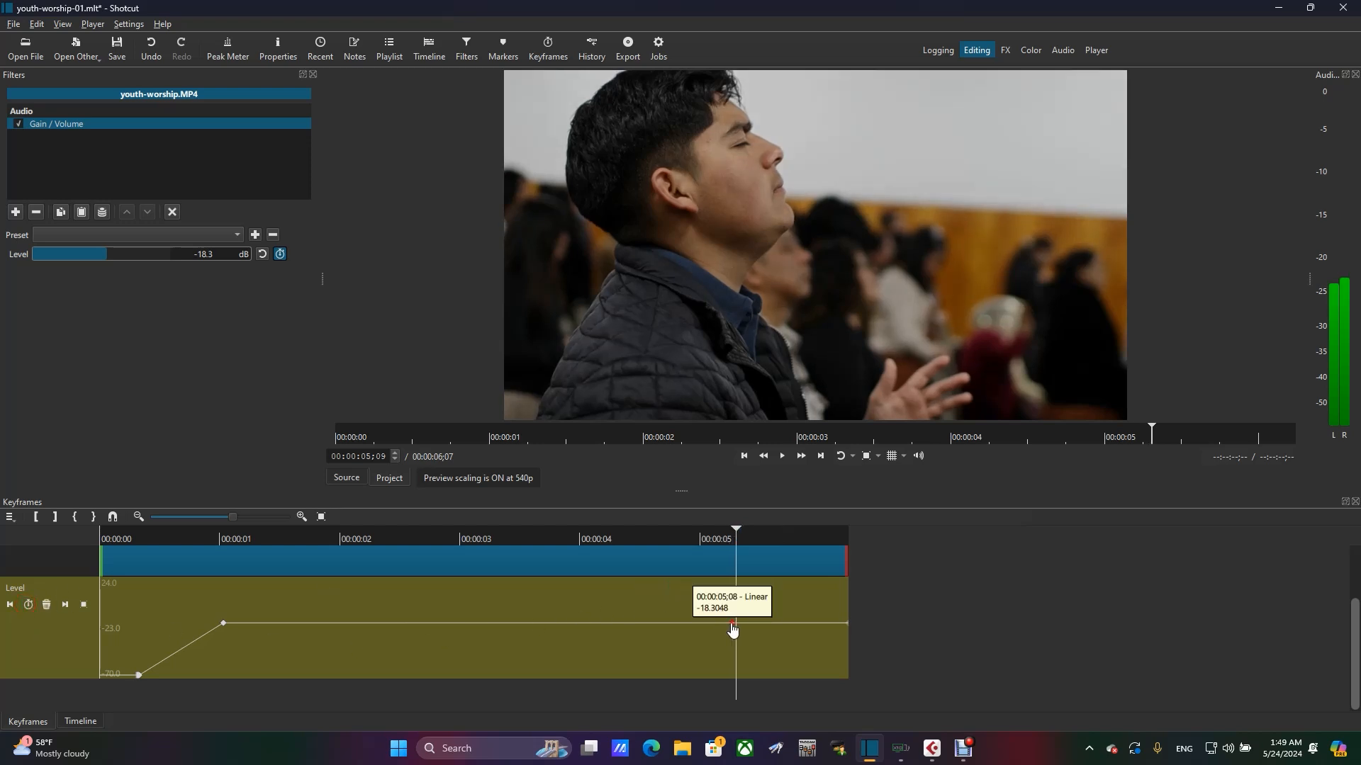
pyautogui.press('Right')
pyautogui.press('Right')
pyautogui.press('Right')
pyautogui.press('Right')
pyautogui.press('Right')
pyautogui.press('Right')
pyautogui.press('Right')
pyautogui.press('Right')
pyautogui.press('Right')
pyautogui.press('Right')
pyautogui.press('Right')
pyautogui.press('Right')
pyautogui.press('Right')
pyautogui.press('Right')
pyautogui.press('Right')
pyautogui.press('Right')
pyautogui.press('Right')
pyautogui.press('Right')
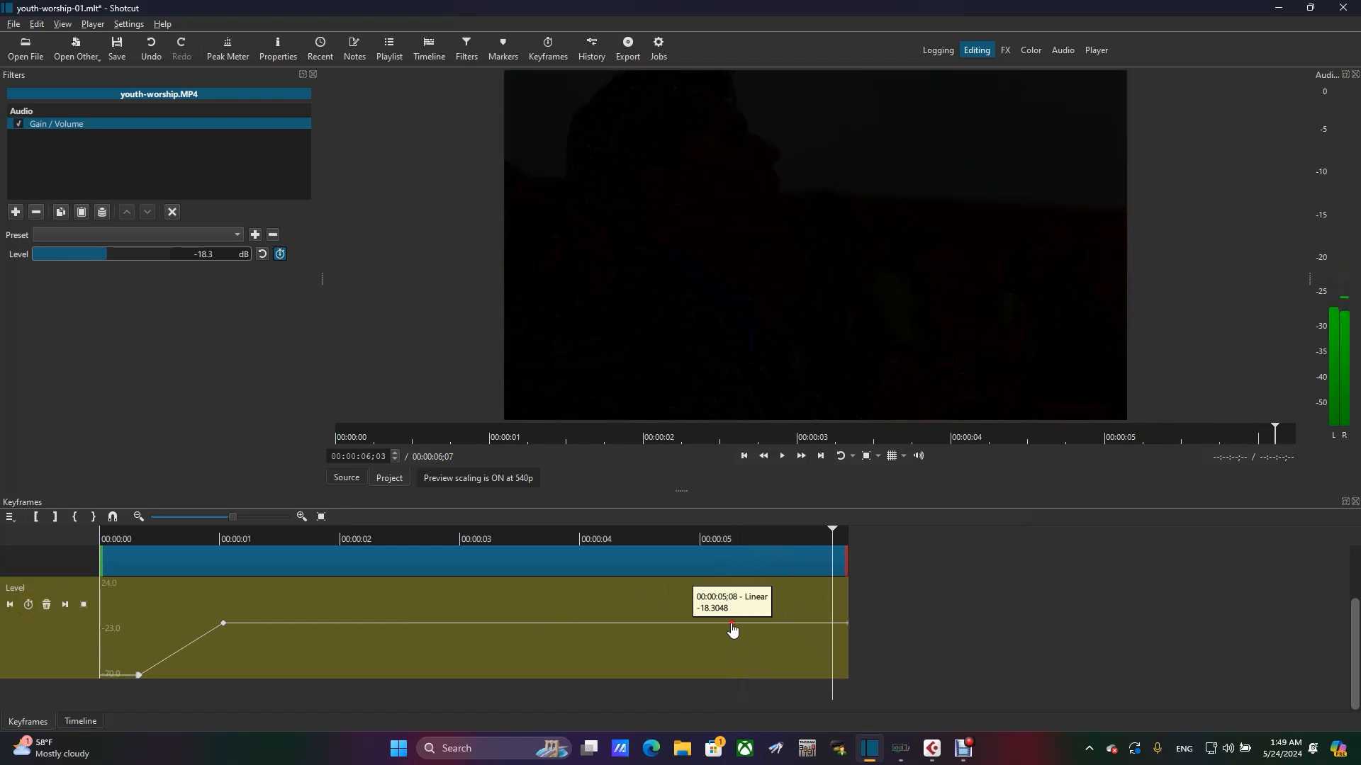
pyautogui.press('Left')
pyautogui.press('Left')
pyautogui.press('Left')
pyautogui.press('Left')
pyautogui.press('Left')
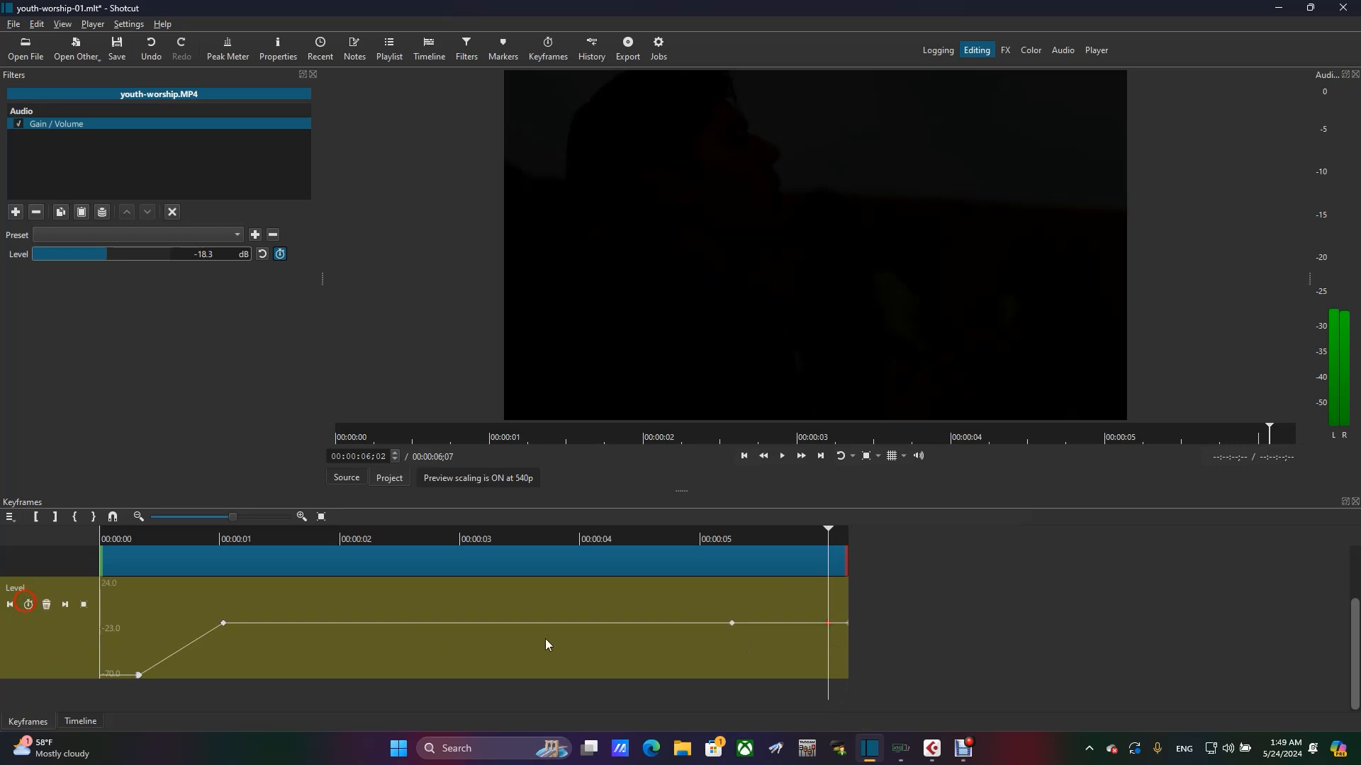
# - Lower the last two Level keyframes to -70 dB, placing the first of them at about 00:00:05;29
pyautogui.doubleClick(823, 640)
pyautogui.moveTo(824, 647); pyautogui.dragTo(815, 687)
pyautogui.moveTo(848, 627); pyautogui.dragTo(855, 700)
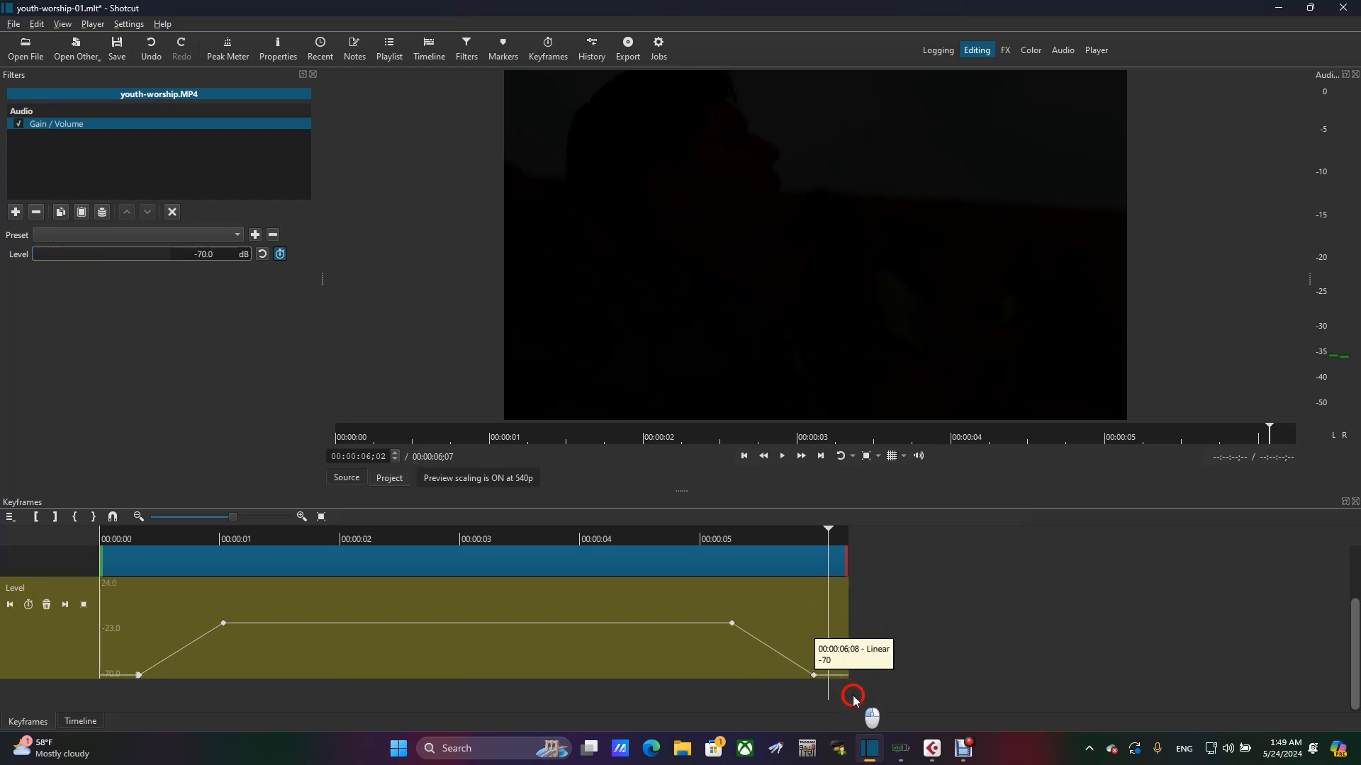
pyautogui.click(819, 681)
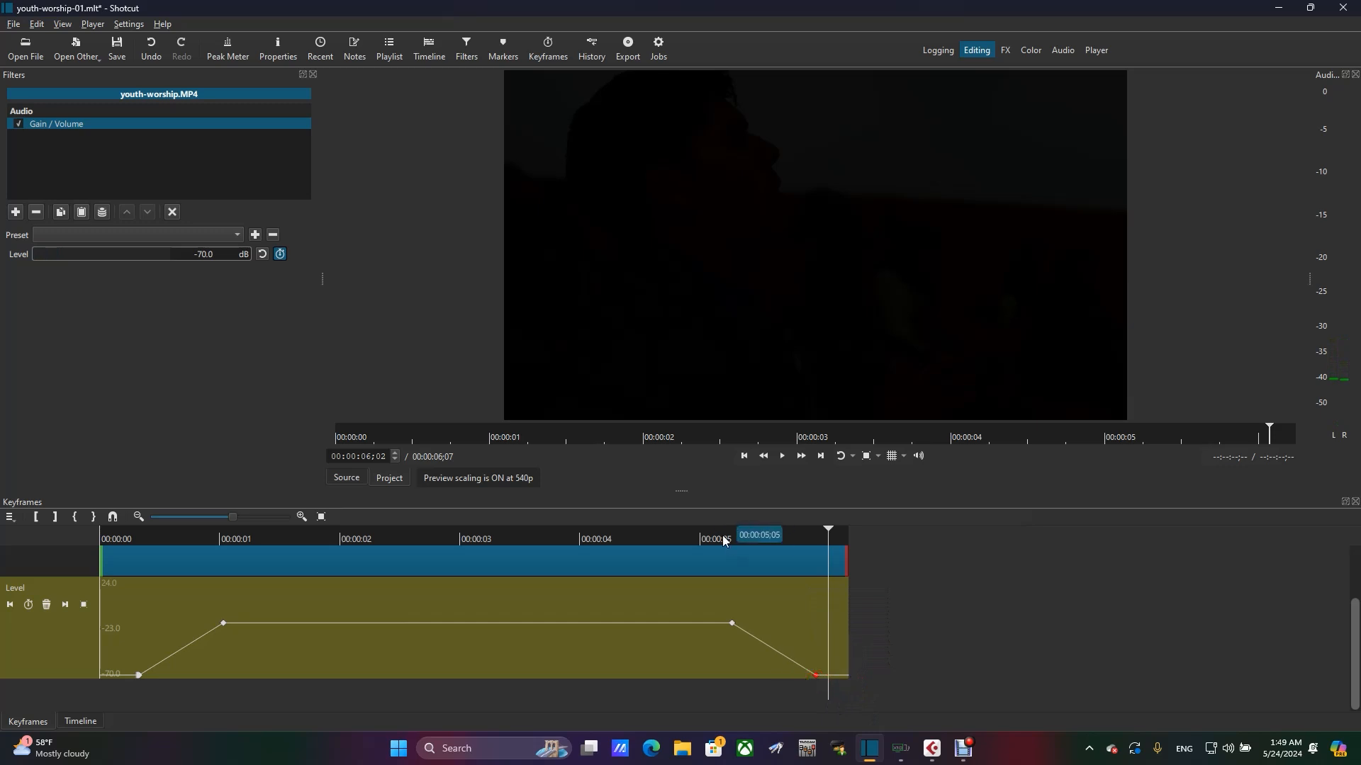
# - Play the clip from the start to hear the finished volume fade-in and fade-out
pyautogui.click(704, 540)
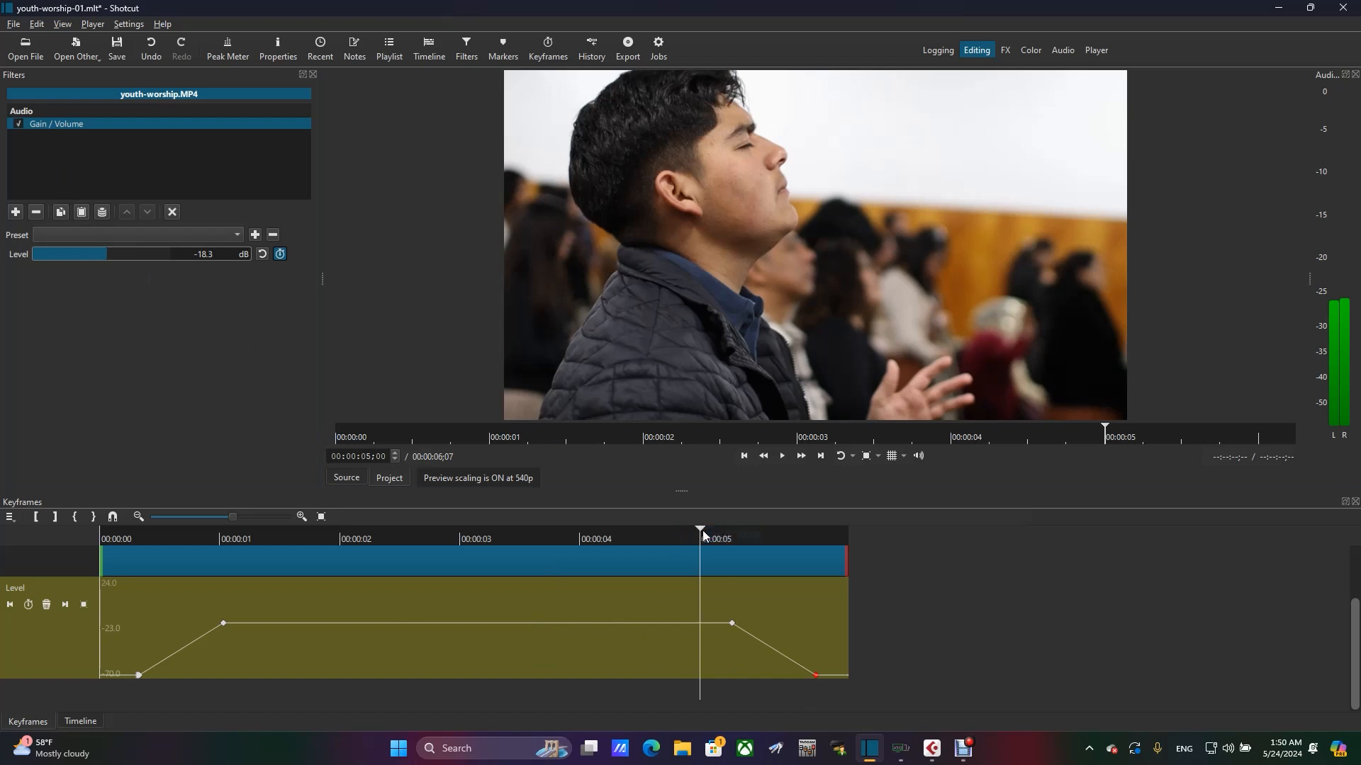
pyautogui.moveTo(703, 530); pyautogui.dragTo(82, 545)
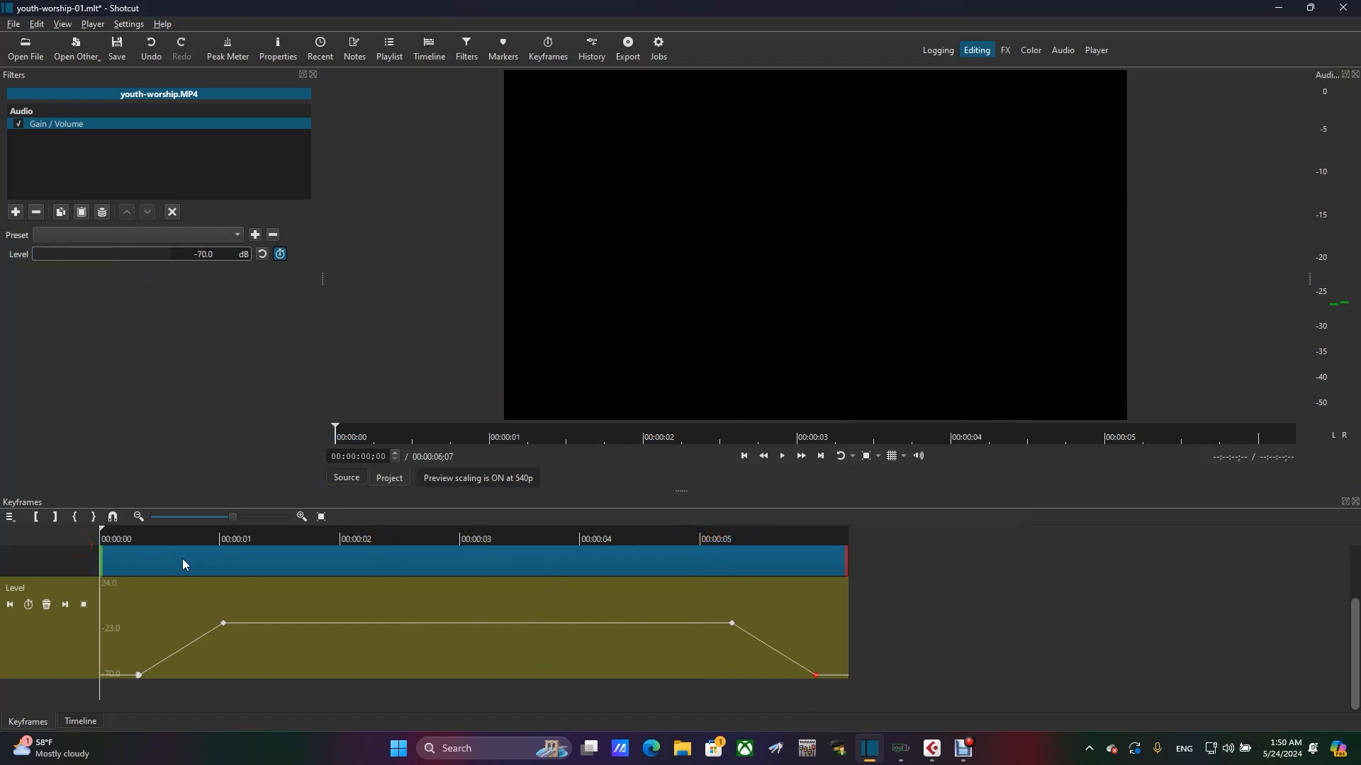
pyautogui.press('space')
# - Return to the timeline, place the playhead at 00:00:00;24, and save the project
pyautogui.click(87, 722)
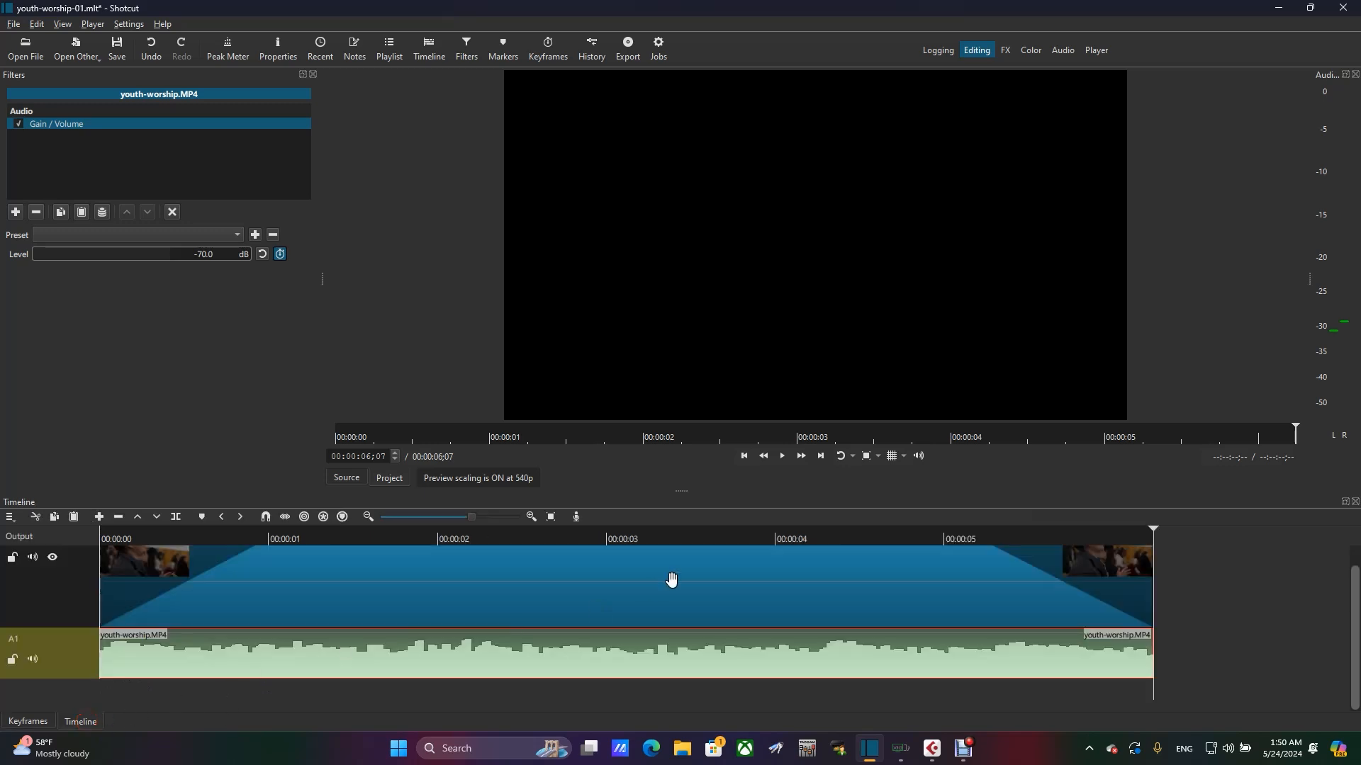
pyautogui.click(236, 537)
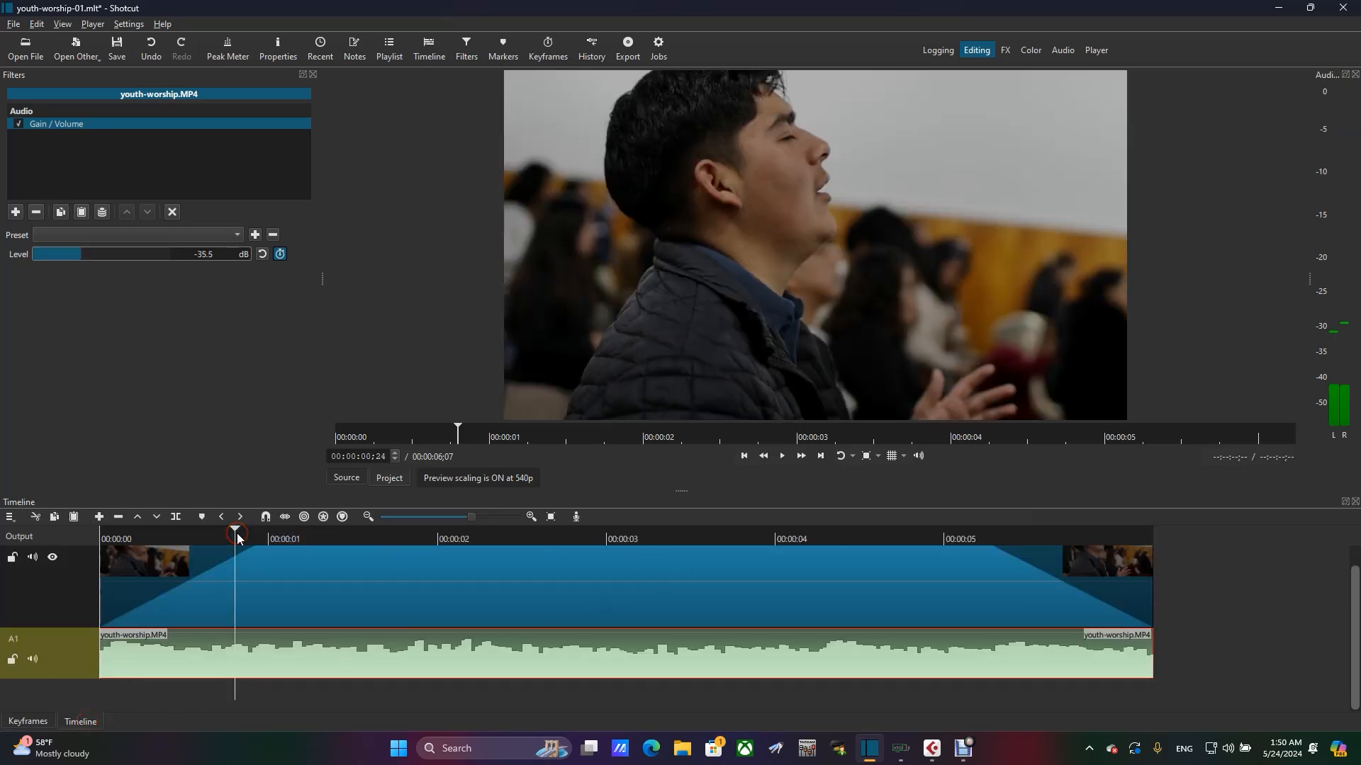
pyautogui.click(14, 25)
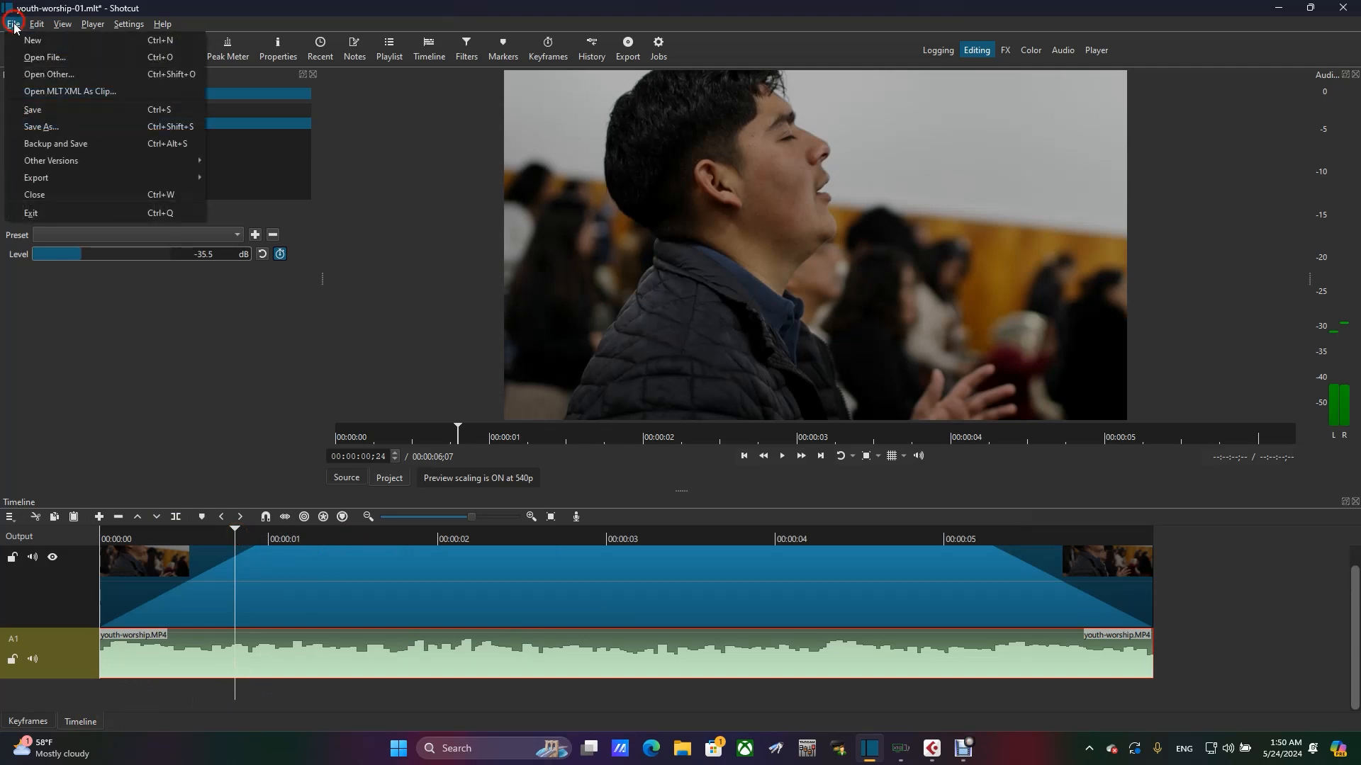
pyautogui.click(35, 108)
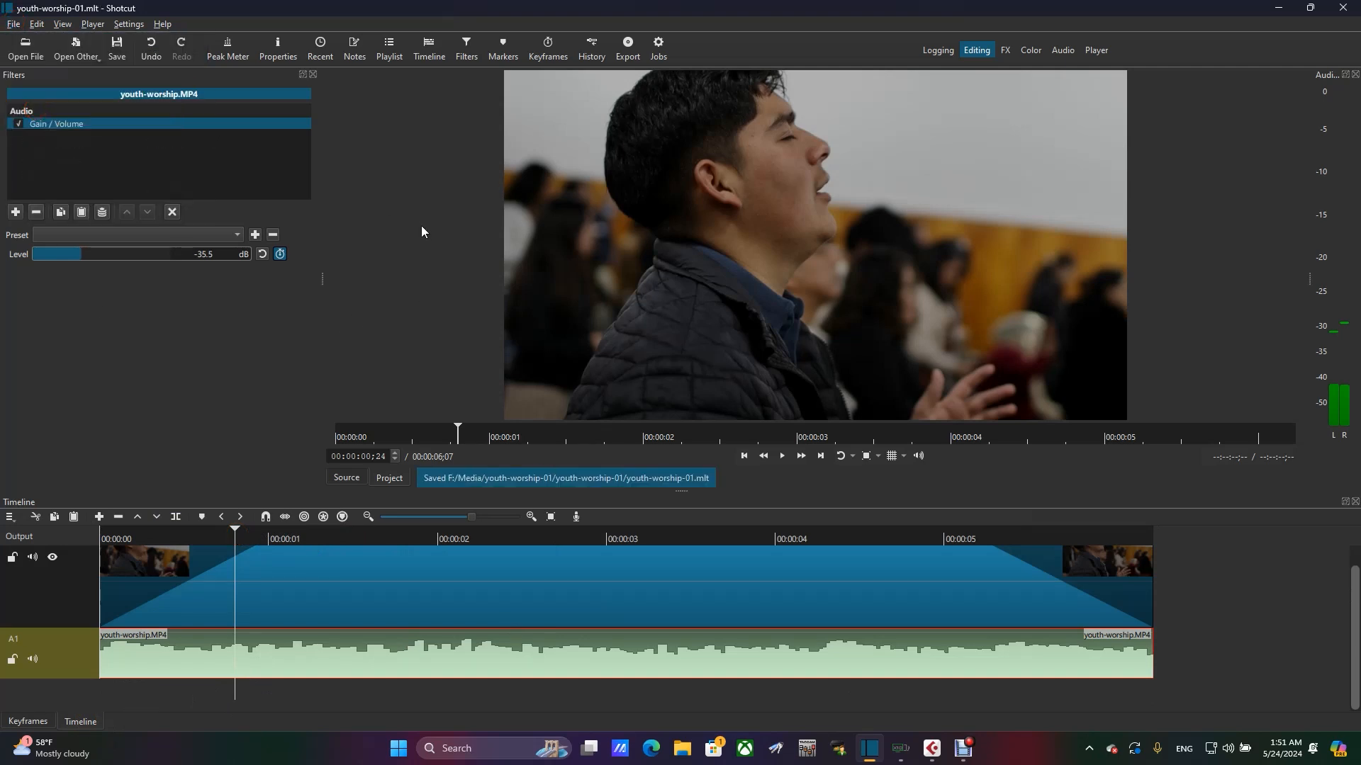